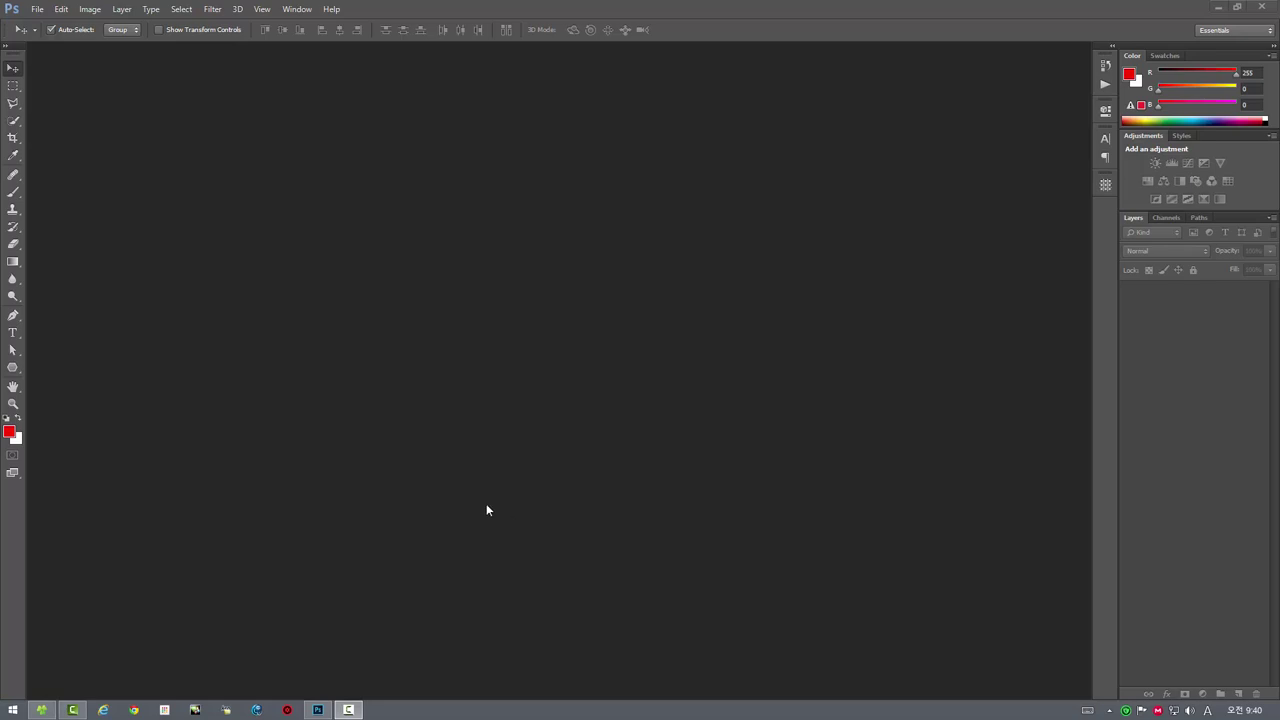
Browse File > Scripts to find the installed HDVR panorama scripts
{"action": "left_click", "coordinate": [37, 9]}
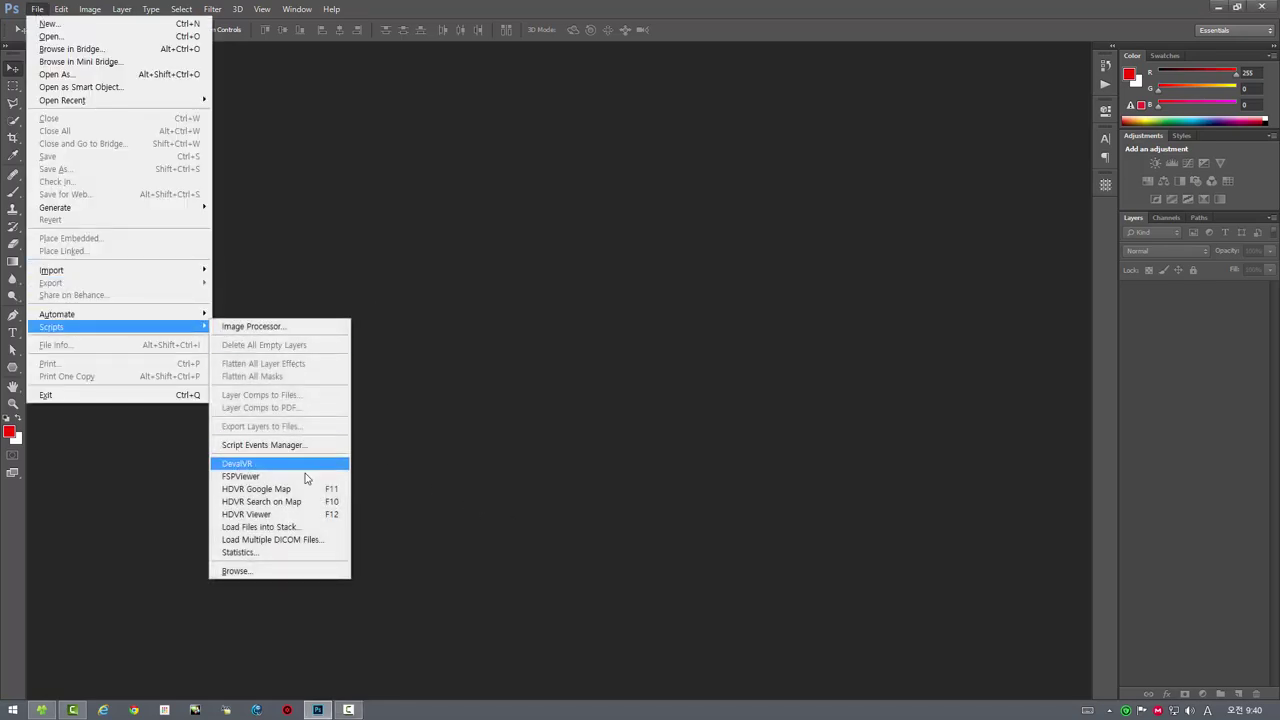
{"action": "mouse_move", "coordinate": [51, 327]}
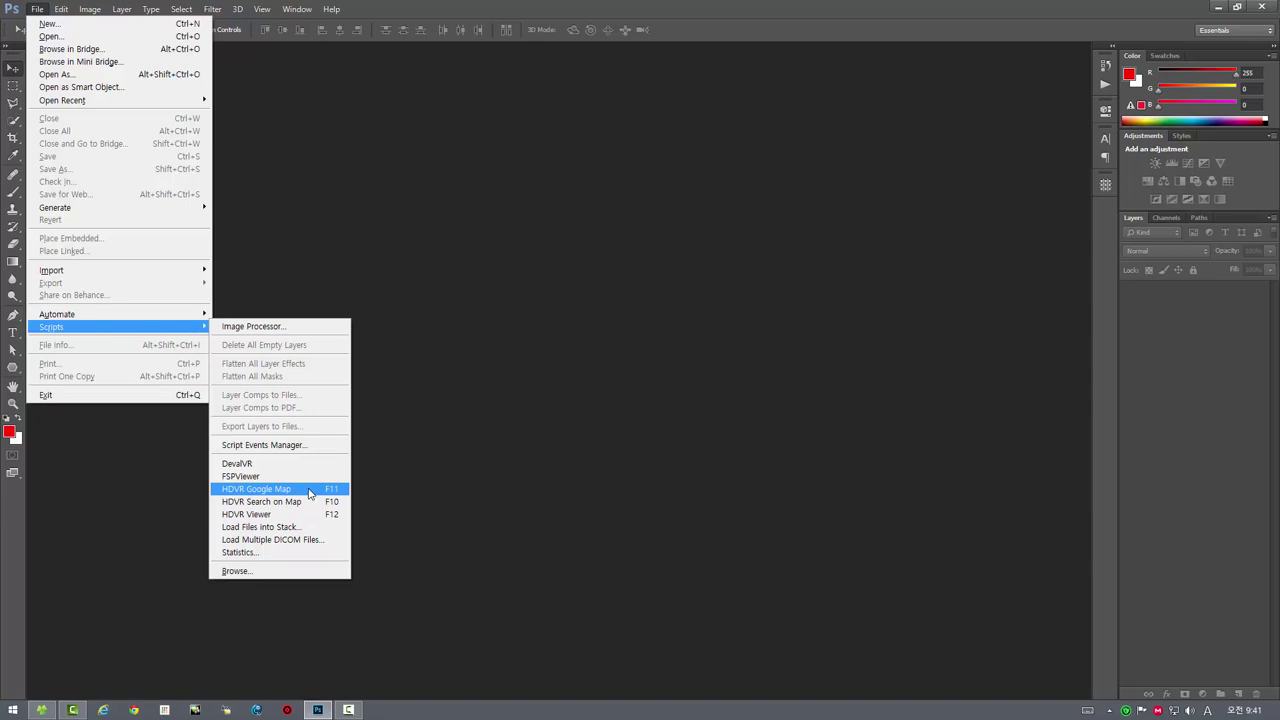
Run HDVR Google Map and a second HDVR script with no image open, dismissing both alerts
{"action": "left_click", "coordinate": [310, 493]}
{"action": "left_click_drag", "start_coordinate": [643, 331], "coordinate": [625, 323]}
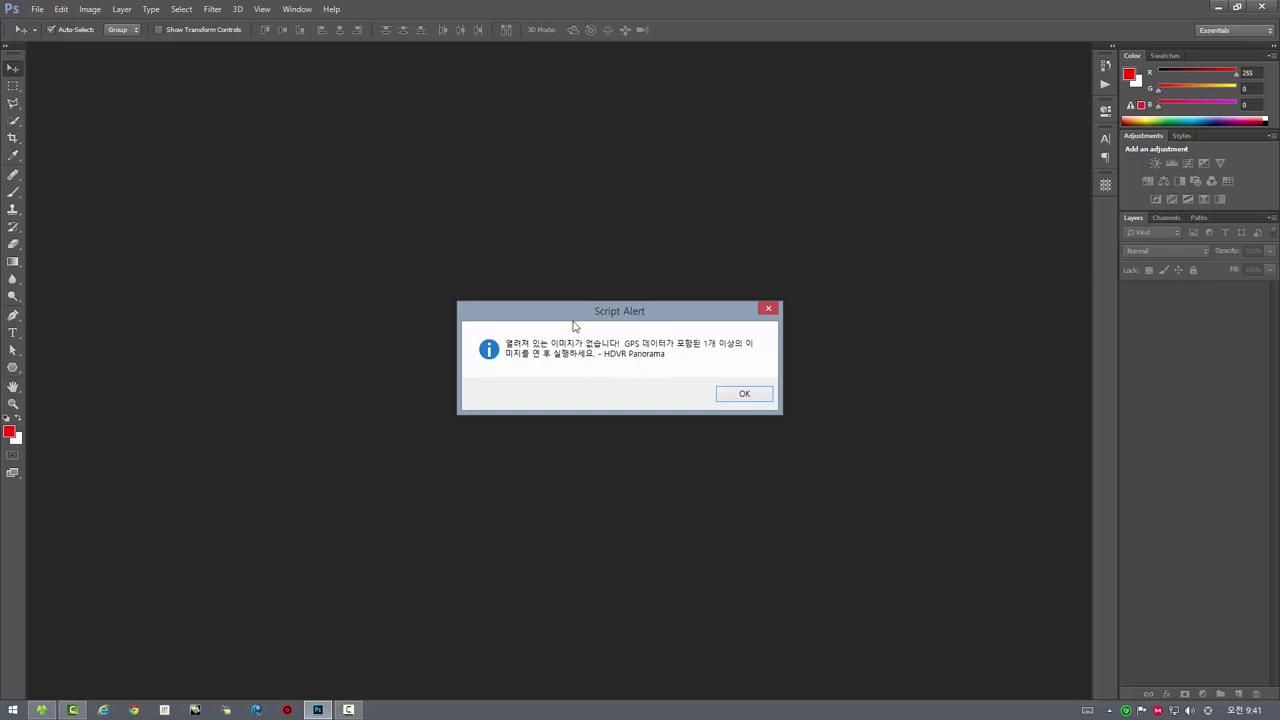
{"action": "left_click", "coordinate": [744, 395]}
{"action": "left_click", "coordinate": [38, 10]}
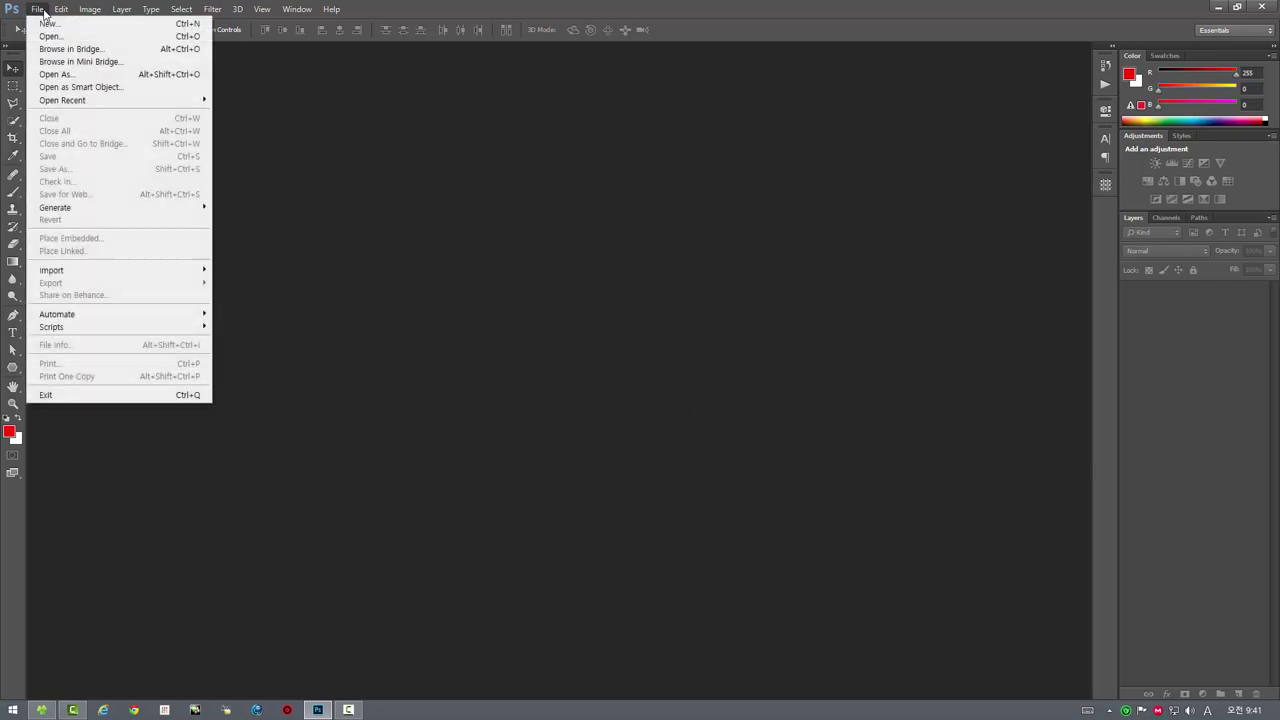
{"action": "mouse_move", "coordinate": [60, 327]}
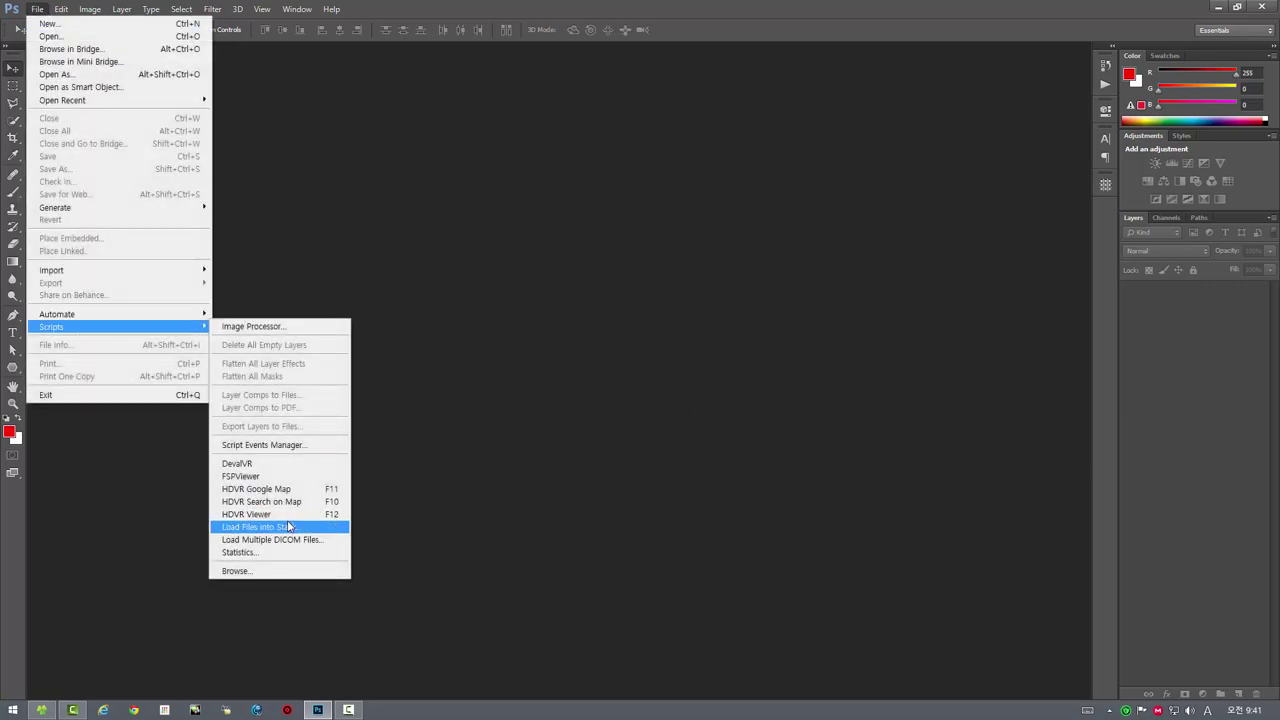
{"action": "left_click", "coordinate": [287, 516]}
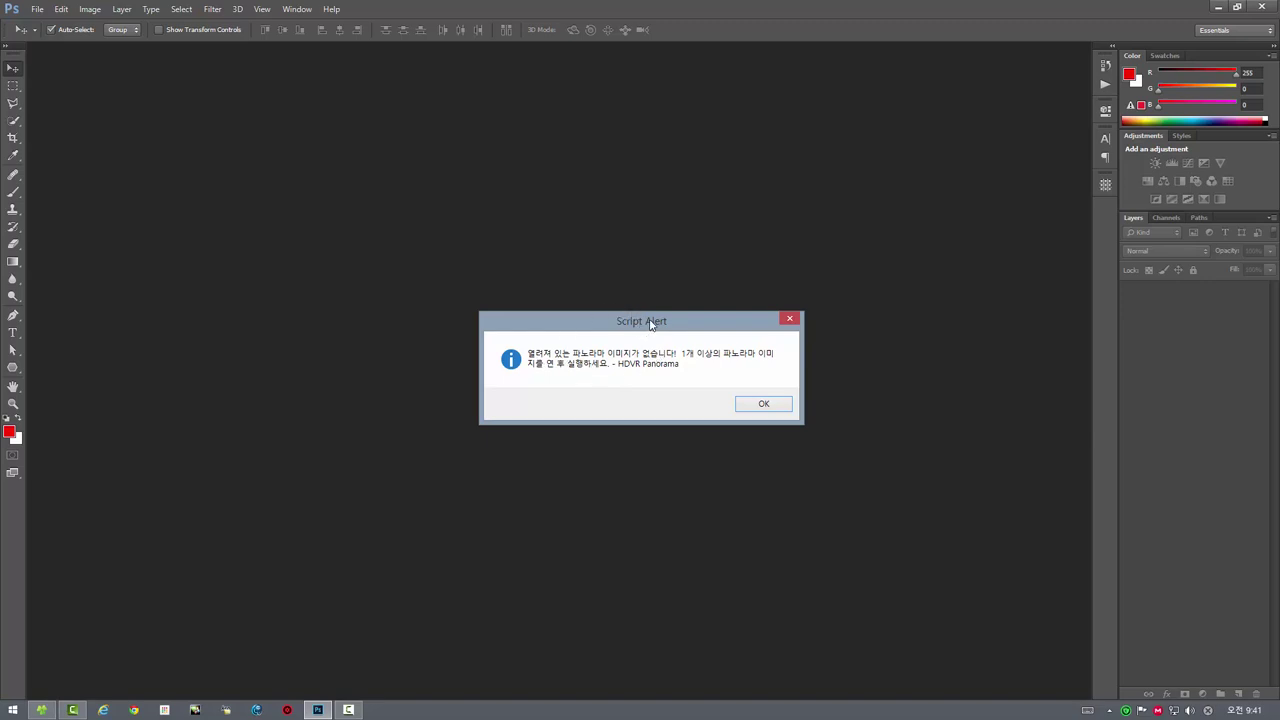
{"action": "left_click_drag", "start_coordinate": [652, 322], "coordinate": [585, 288]}
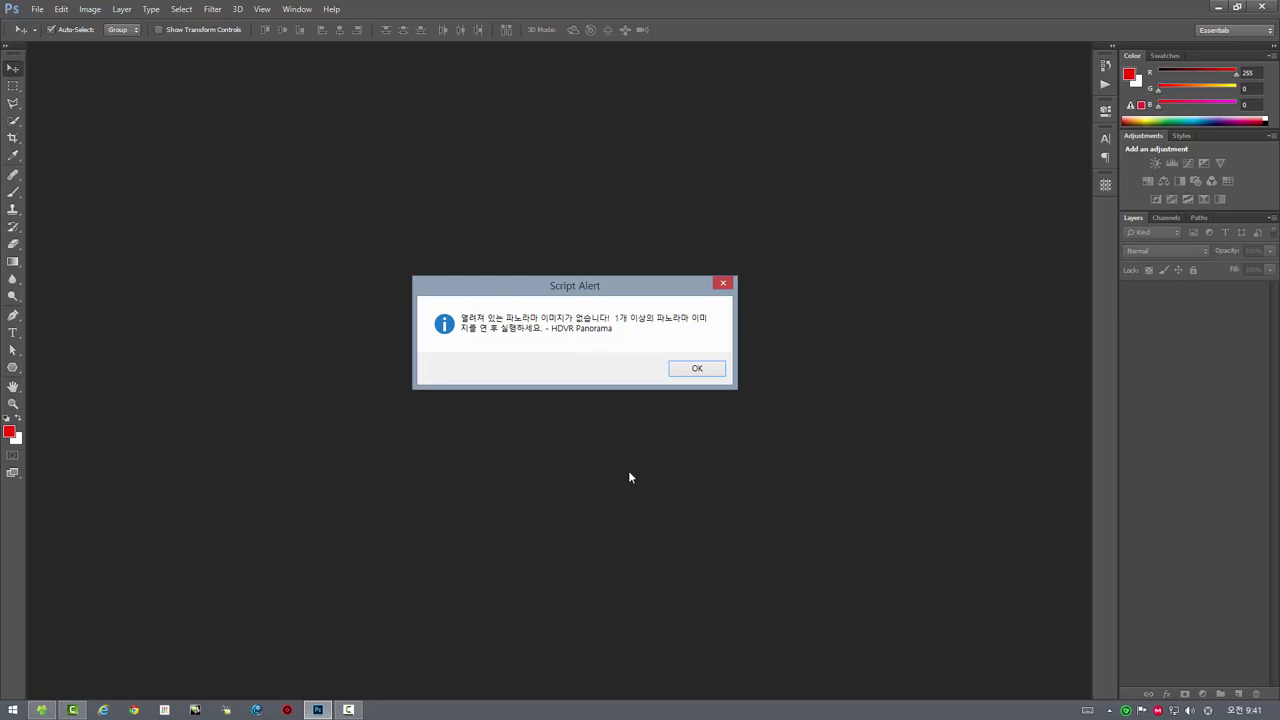
{"action": "left_click", "coordinate": [699, 369]}
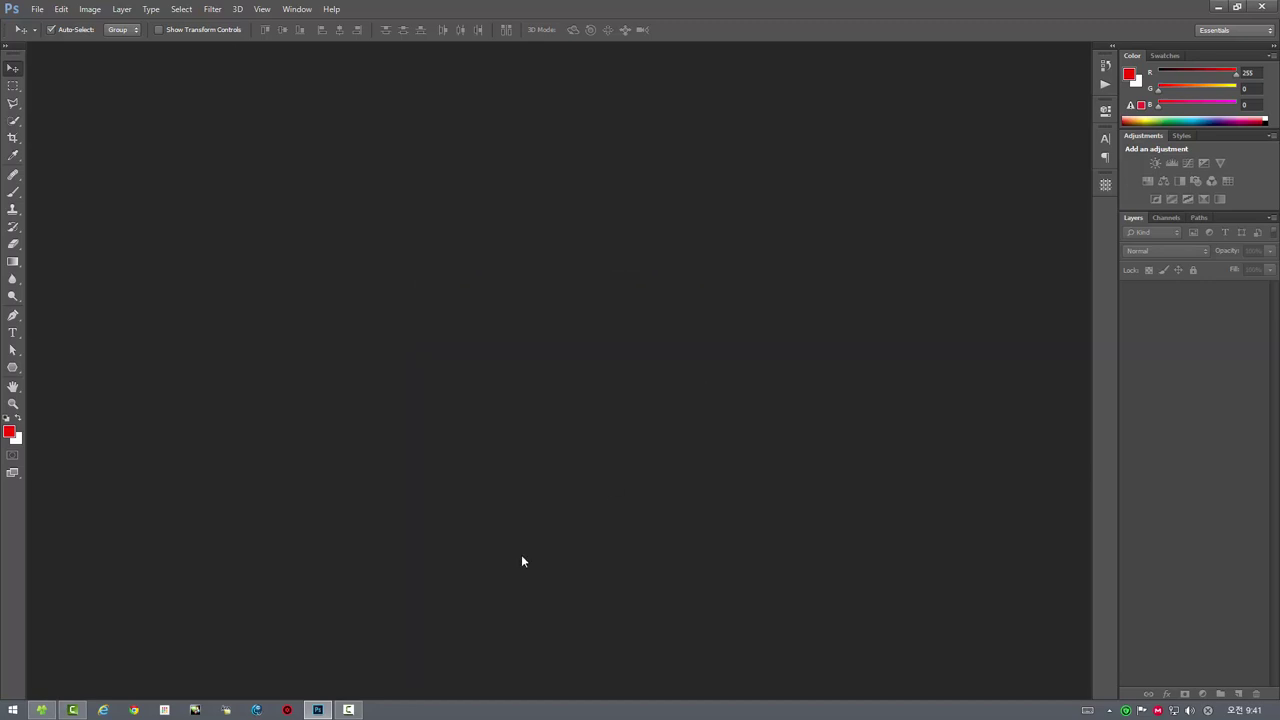
Open the panorama 005.tif from folder a in Adobe Photoshop CC via Explorer's Open menu
{"action": "left_click", "coordinate": [47, 712]}
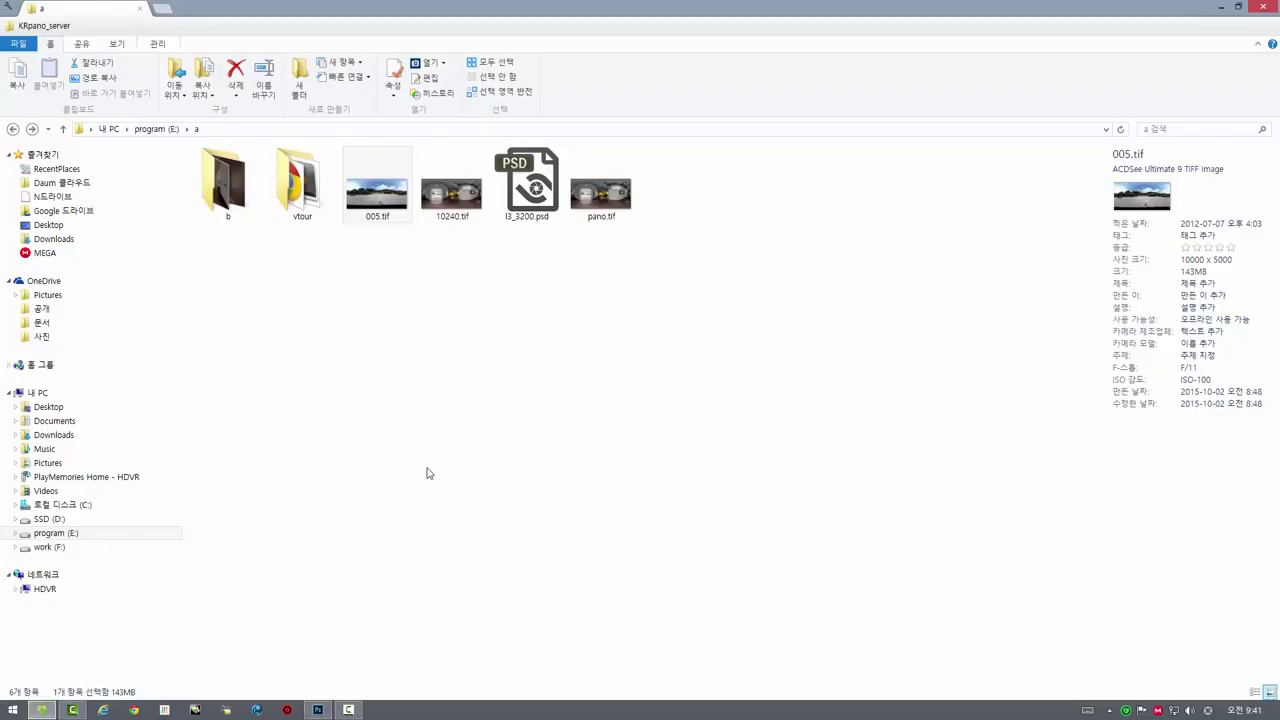
{"action": "left_click", "coordinate": [834, 354]}
{"action": "left_click", "coordinate": [377, 190]}
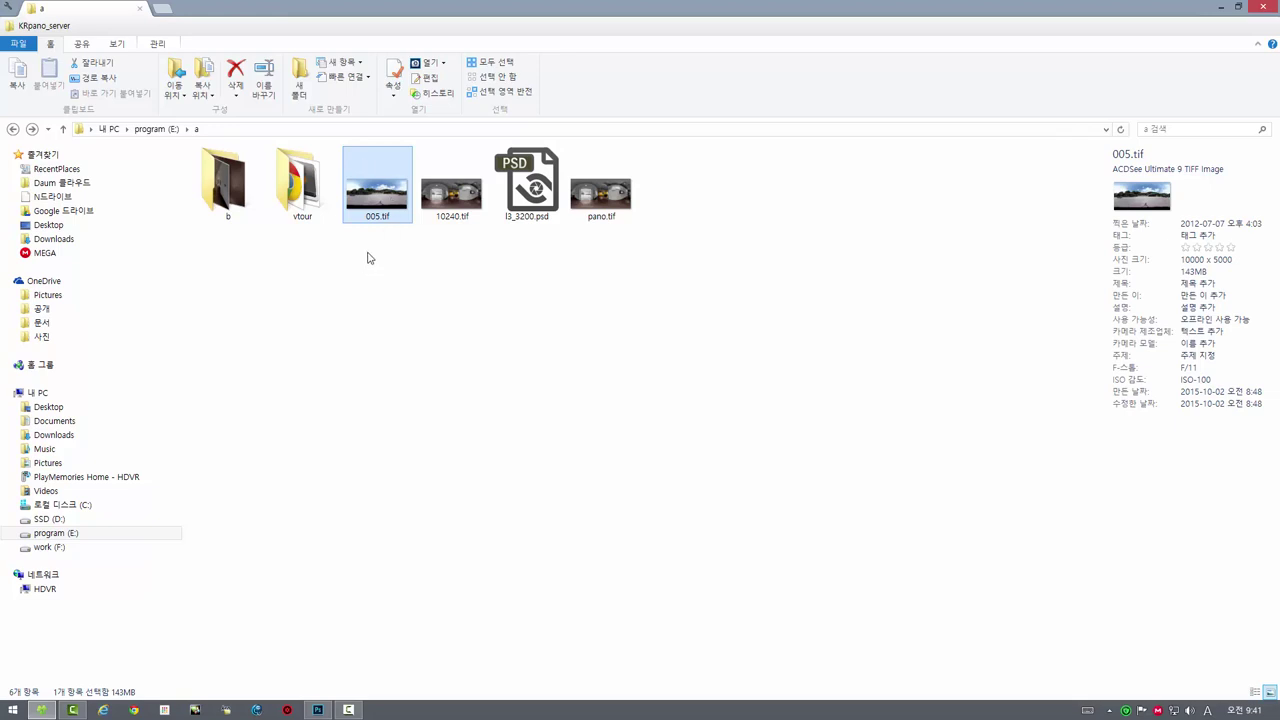
{"action": "left_click", "coordinate": [446, 65]}
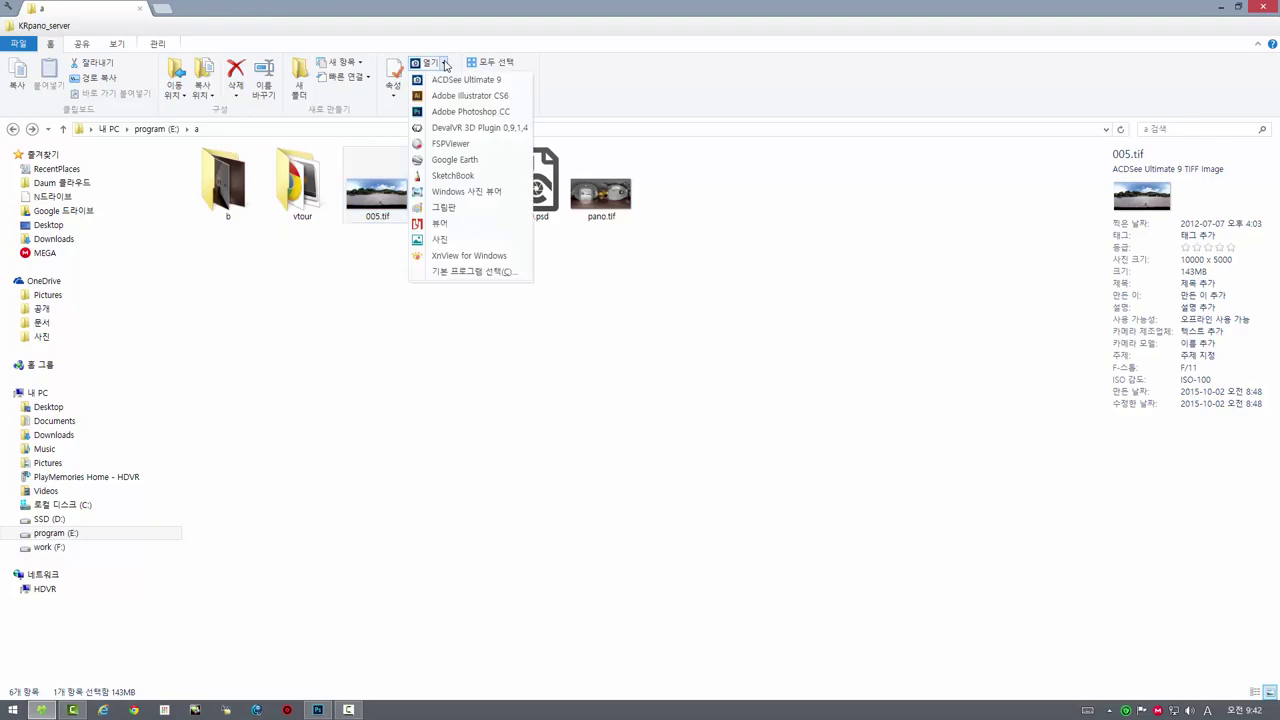
{"action": "left_click", "coordinate": [471, 108]}
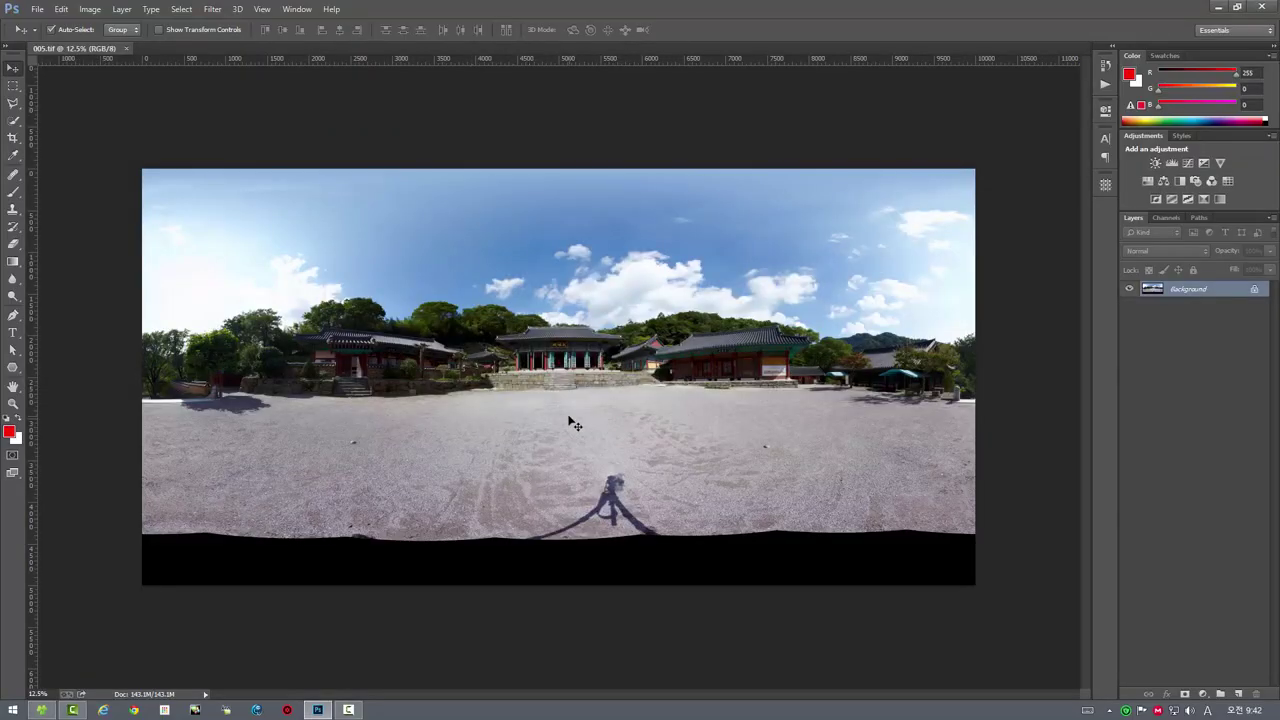
Run the HDVR Google Map script on 005.tif to map its shooting location
{"action": "left_click", "coordinate": [36, 10]}
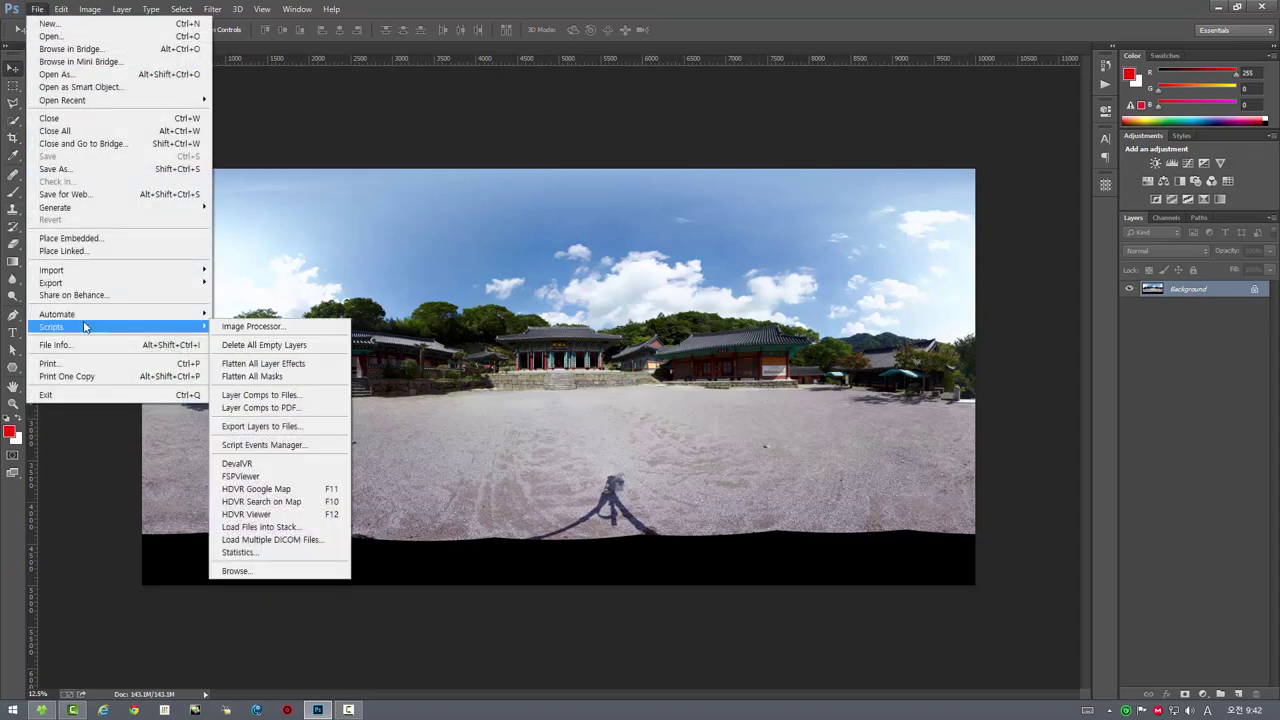
{"action": "mouse_move", "coordinate": [52, 327]}
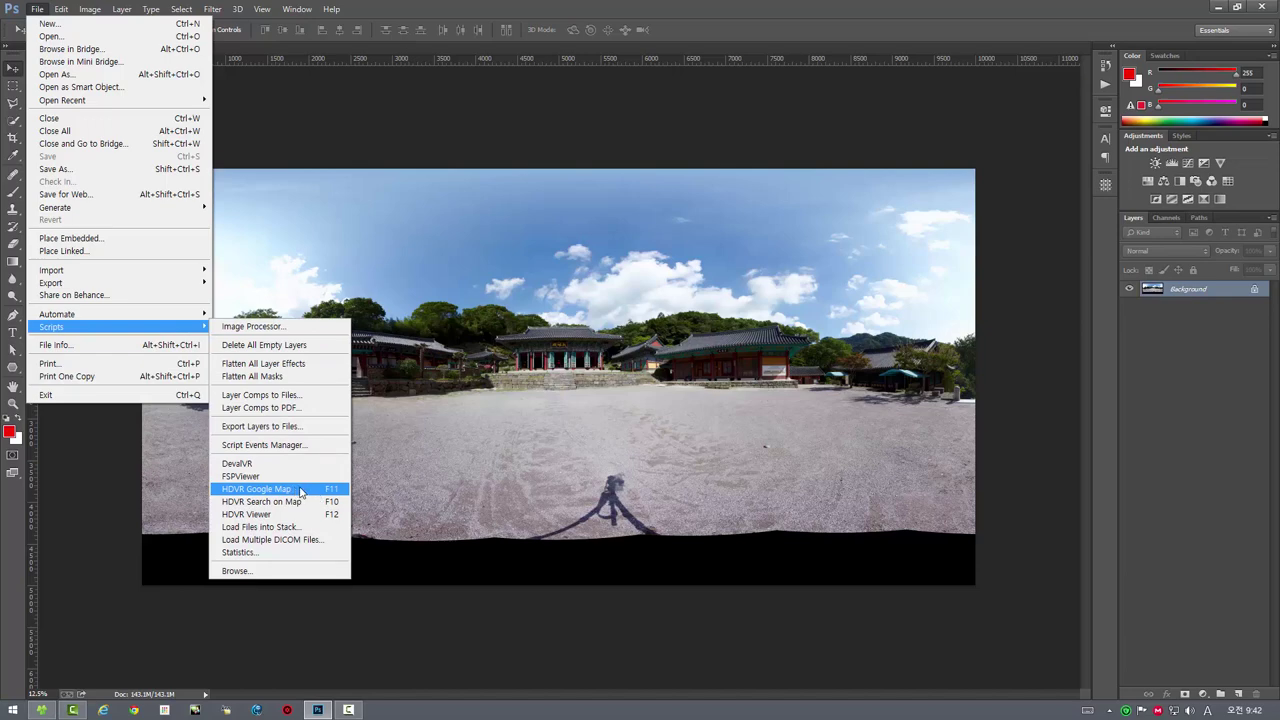
{"action": "left_click", "coordinate": [301, 490]}
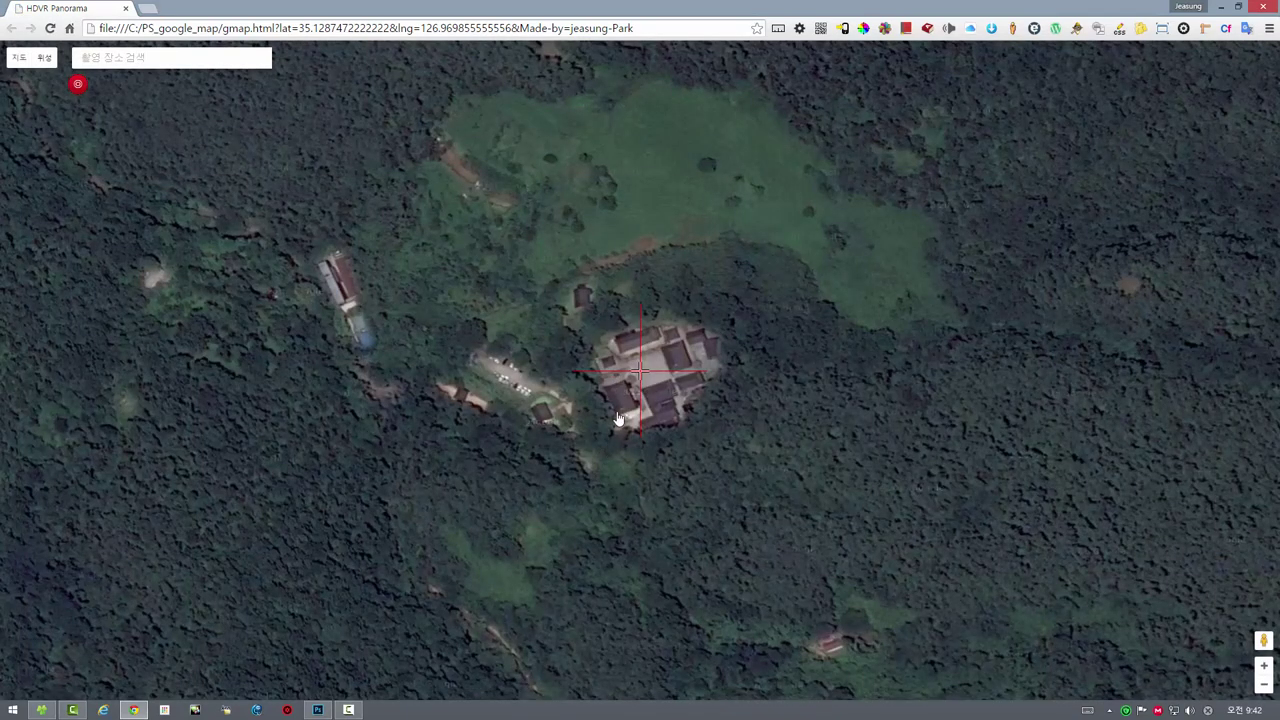
Zoom and pan the satellite map around the temple marker, then close Chrome
{"action": "scroll", "coordinate": [610, 435], "scroll_direction": "down", "scroll_amount": 1}
{"action": "scroll", "coordinate": [595, 470], "scroll_direction": "down", "scroll_amount": 1}
{"action": "scroll", "coordinate": [581, 509], "scroll_direction": "down", "scroll_amount": 1}
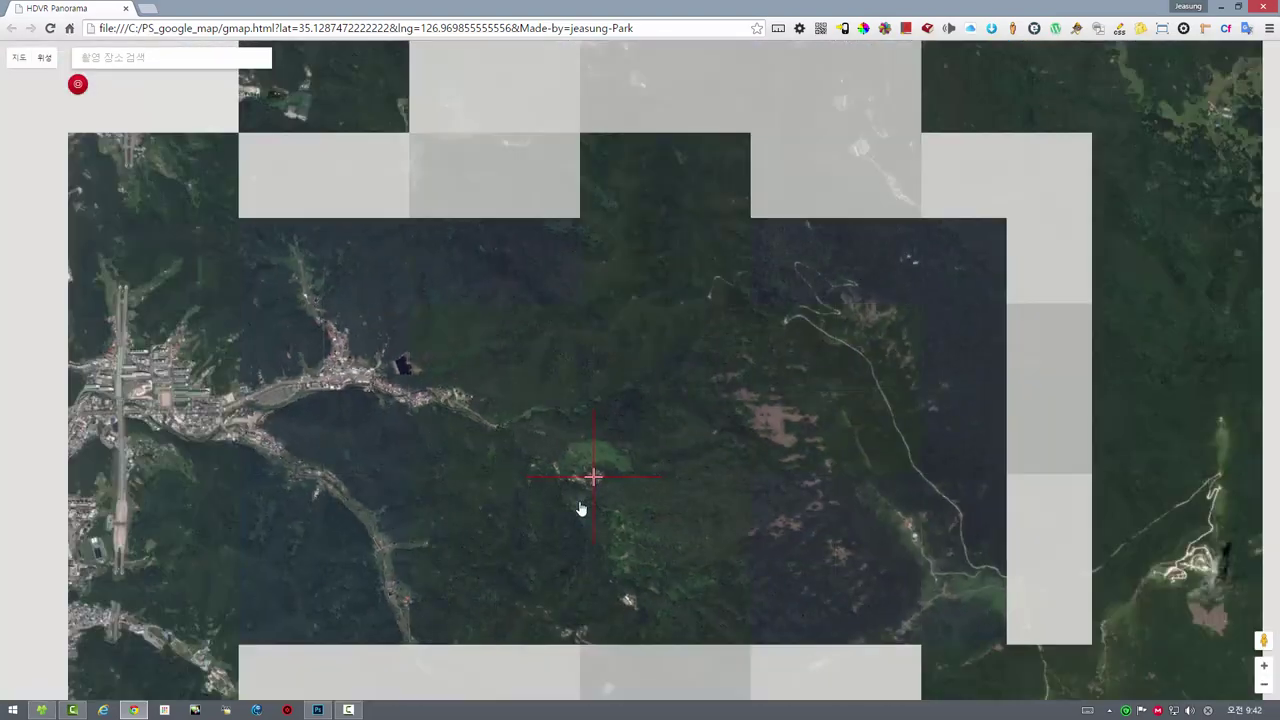
{"action": "left_click_drag", "start_coordinate": [581, 509], "coordinate": [526, 400]}
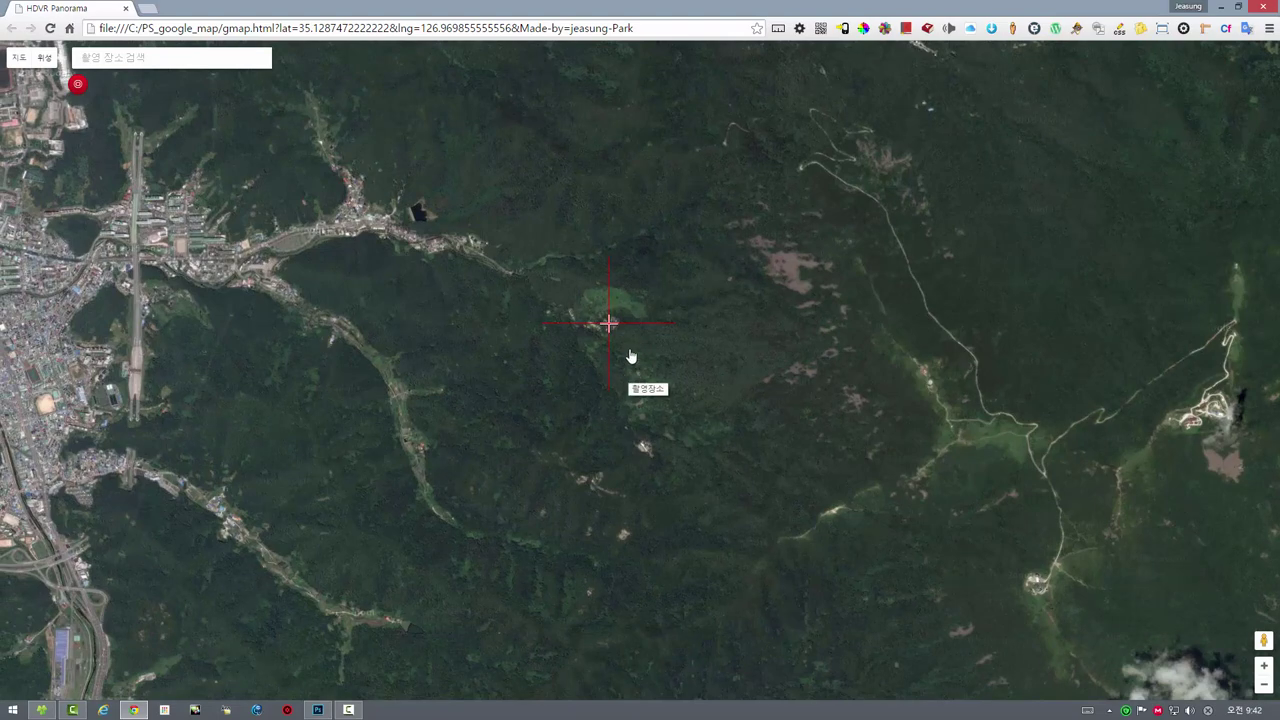
{"action": "scroll", "coordinate": [605, 325], "scroll_direction": "up", "scroll_amount": 1}
{"action": "scroll", "coordinate": [615, 332], "scroll_direction": "up", "scroll_amount": 1}
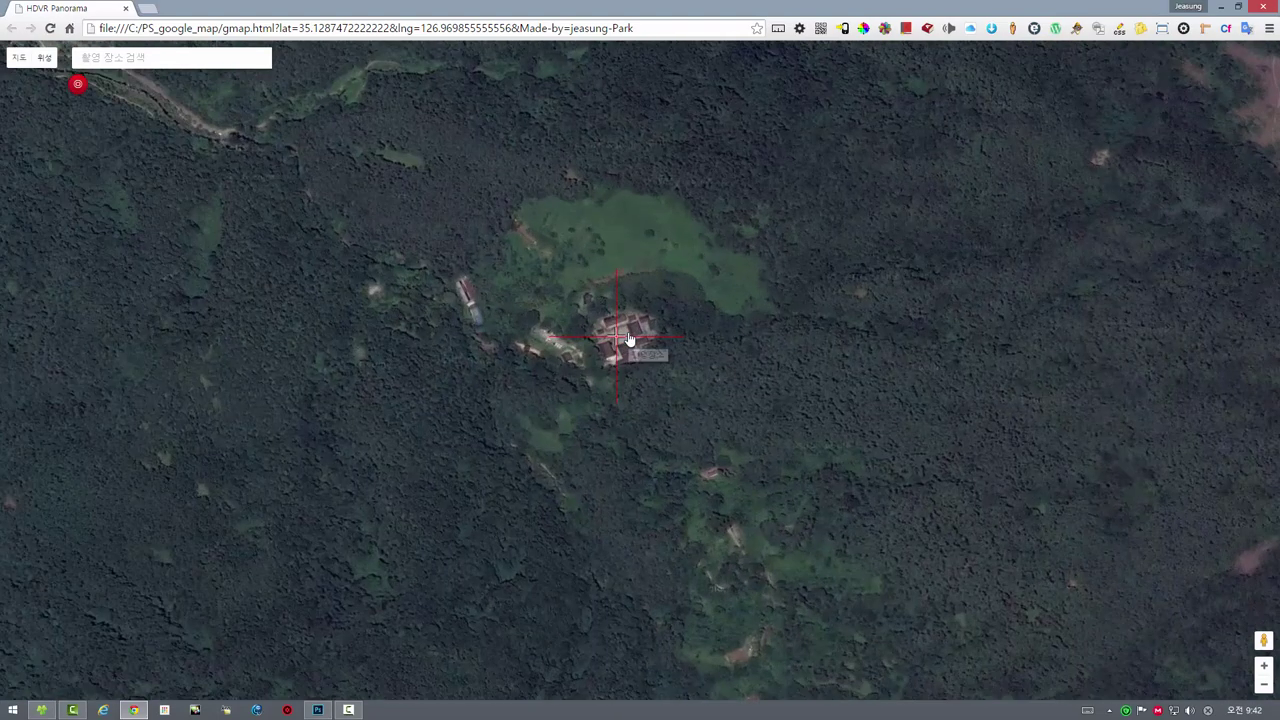
{"action": "scroll", "coordinate": [628, 340], "scroll_direction": "up", "scroll_amount": 1}
{"action": "scroll", "coordinate": [648, 365], "scroll_direction": "up", "scroll_amount": 1}
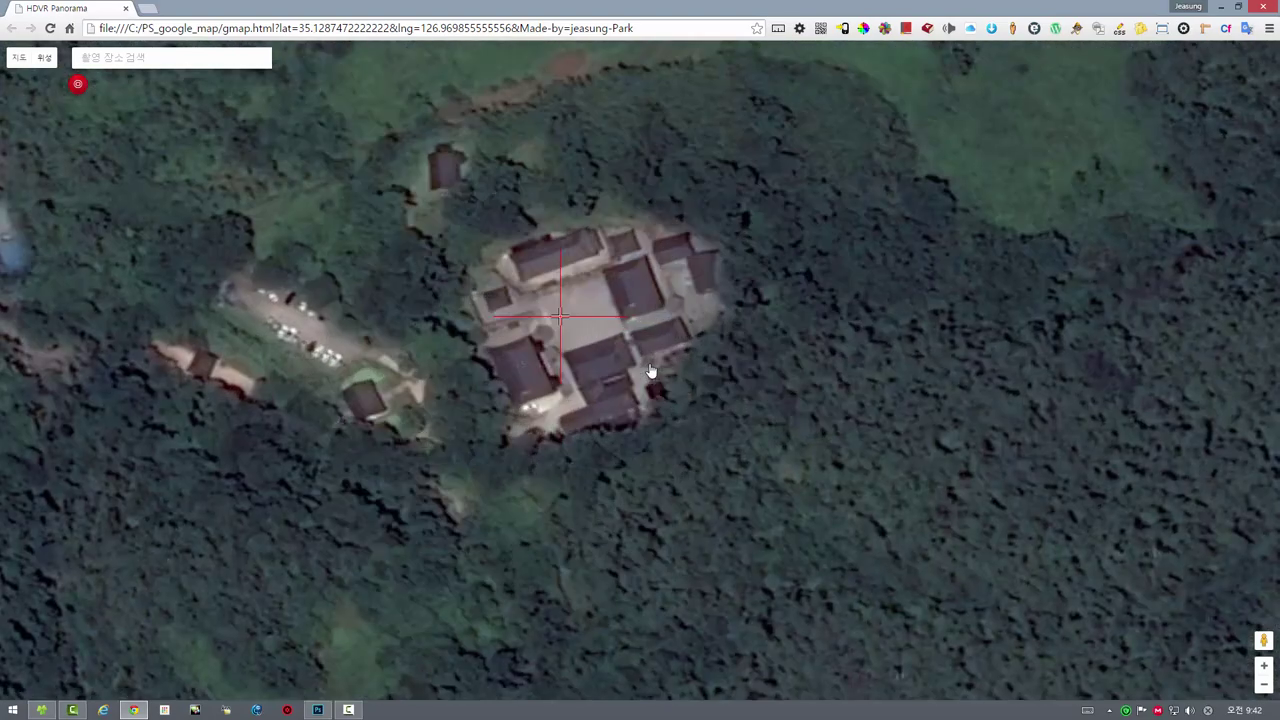
{"action": "left_click_drag", "start_coordinate": [590, 370], "coordinate": [623, 390]}
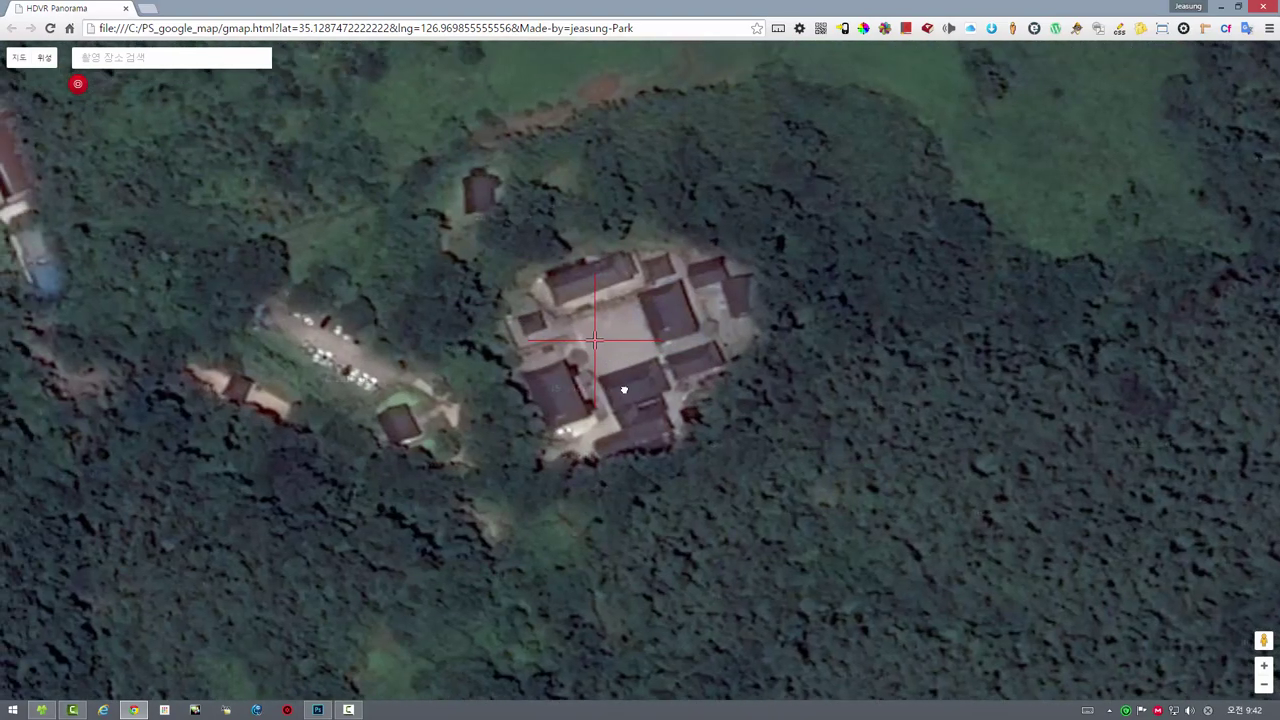
{"action": "left_click", "coordinate": [1258, 8]}
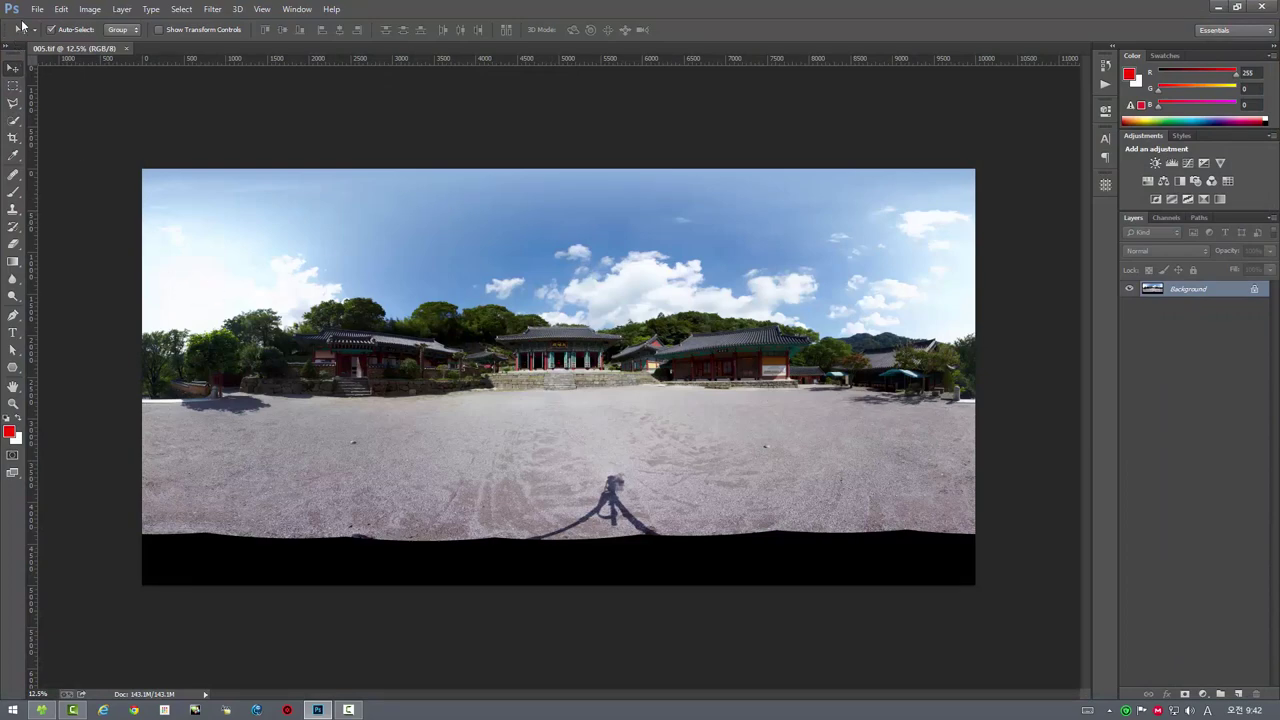
Preview 005.tif full screen with the HDVR Viewer script
{"action": "left_click", "coordinate": [37, 9]}
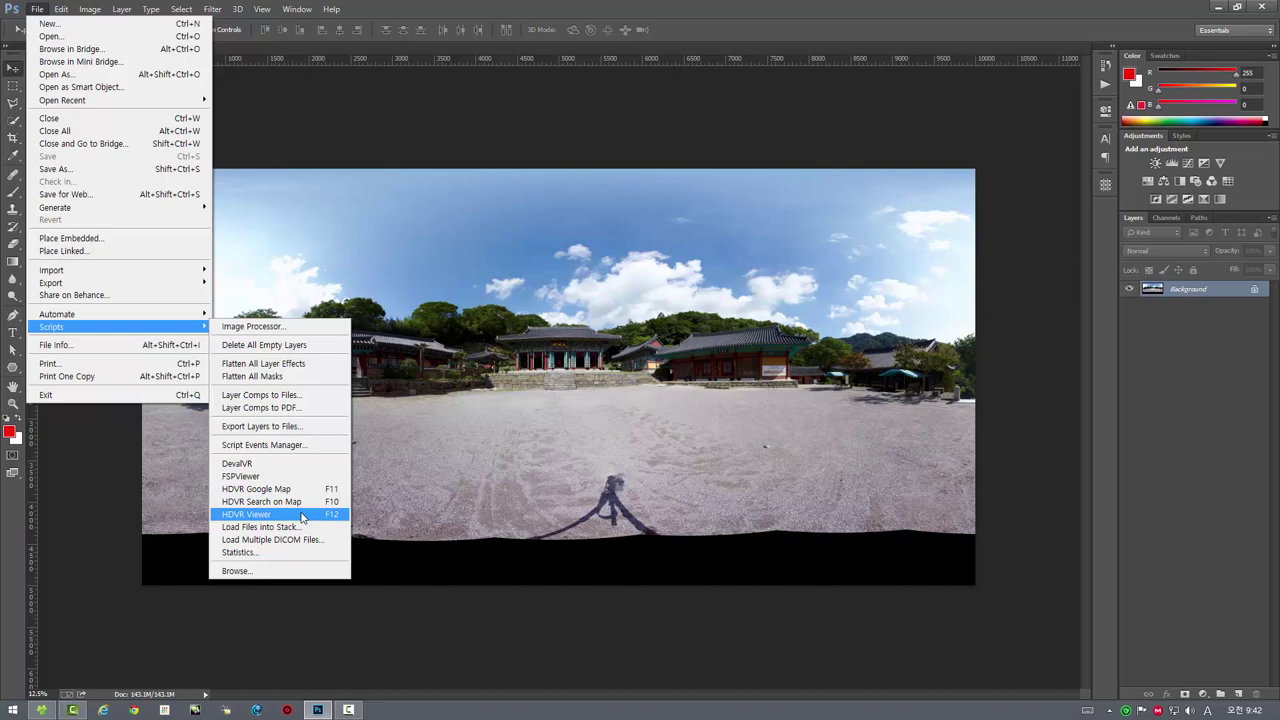
{"action": "left_click", "coordinate": [302, 516]}
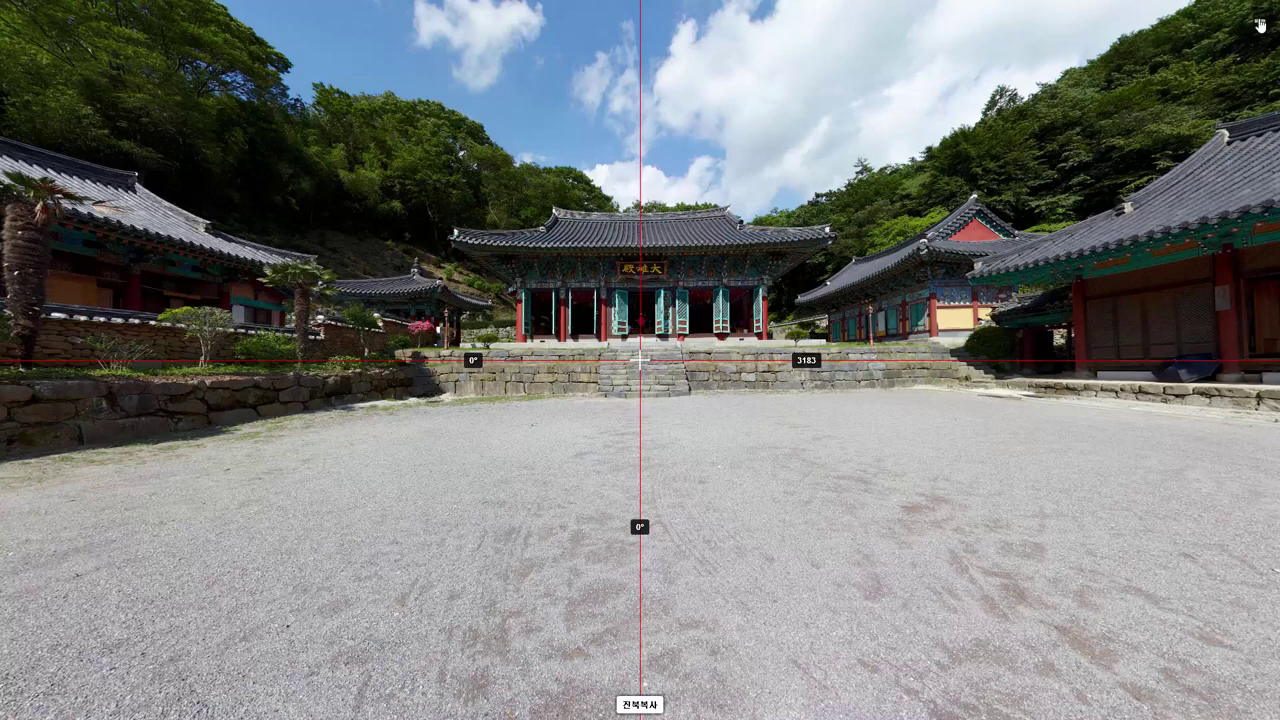
Close the HDVR Viewer, relaunch it with F12, then close it again
{"action": "left_click", "coordinate": [1259, 22]}
{"action": "left_click", "coordinate": [747, 163]}
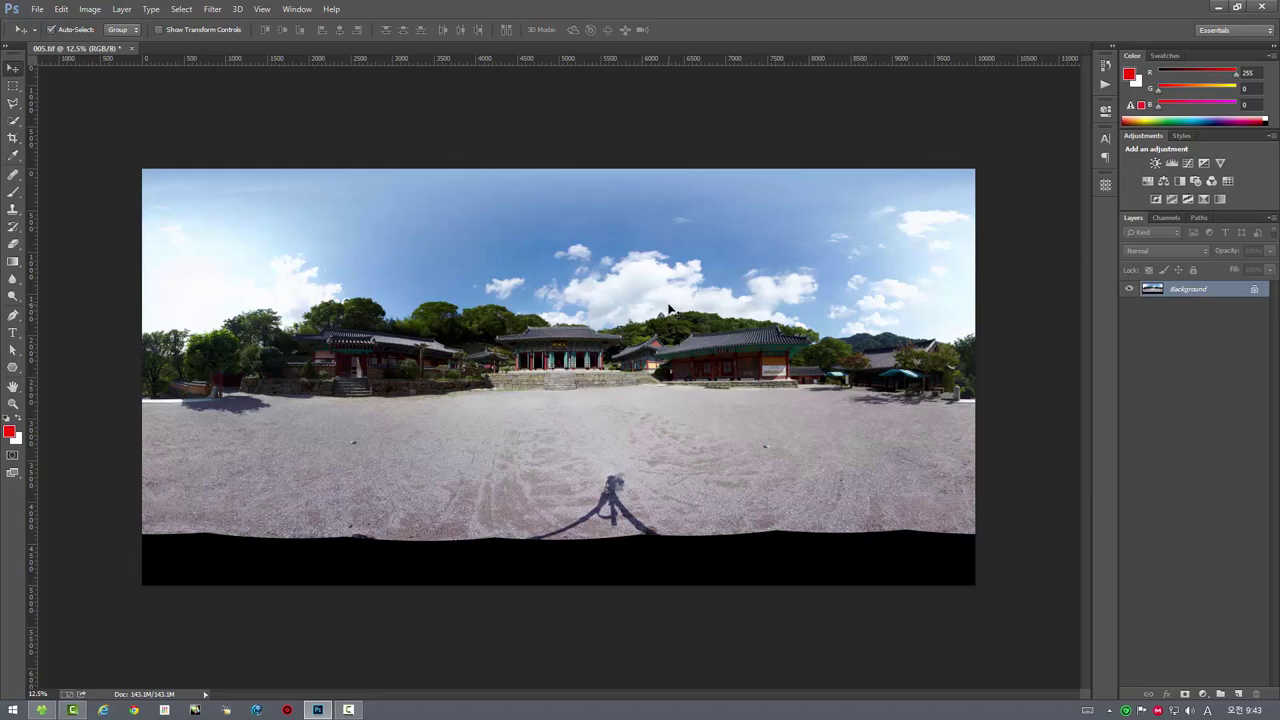
{"action": "key", "text": "Print"}
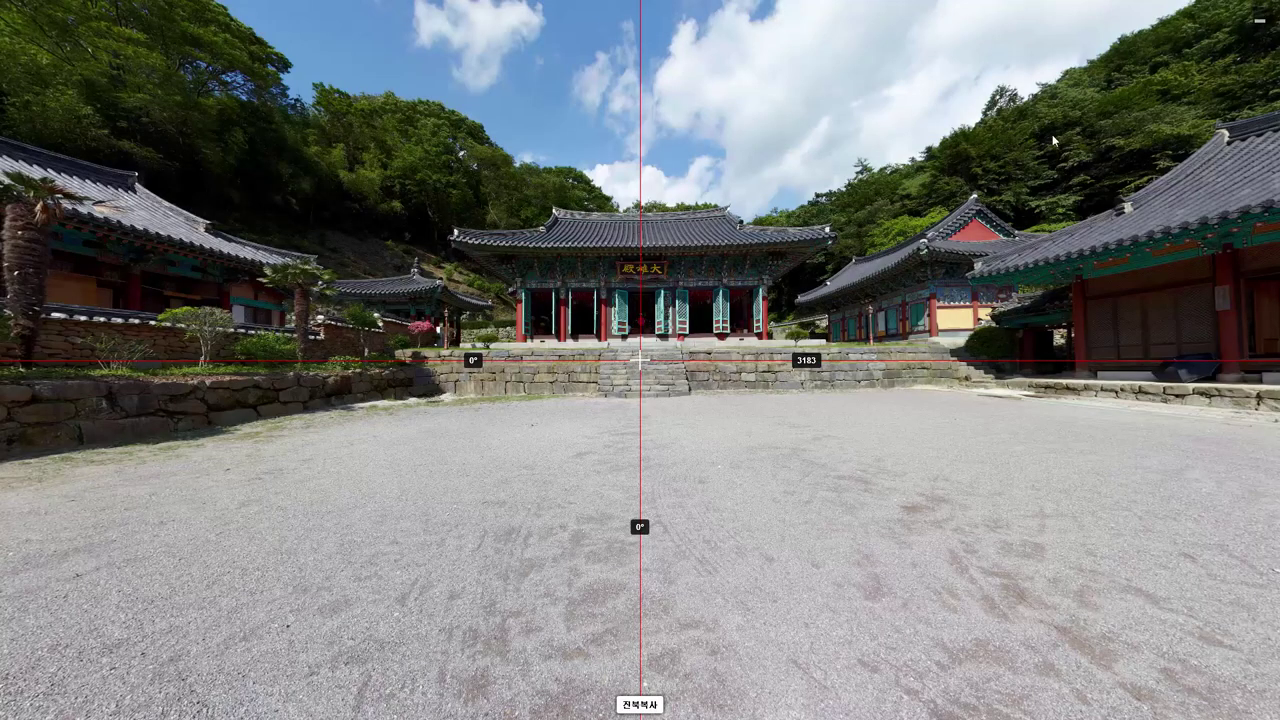
{"action": "left_click", "coordinate": [1259, 20]}
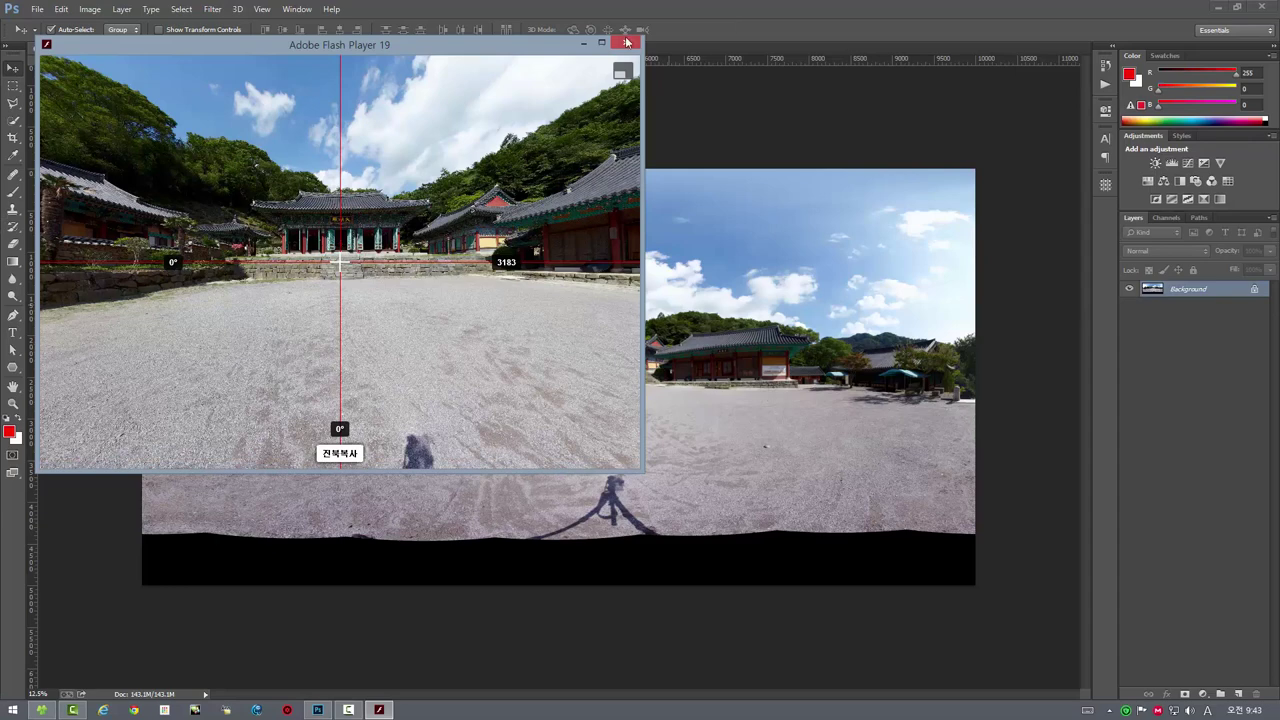
{"action": "left_click", "coordinate": [626, 43]}
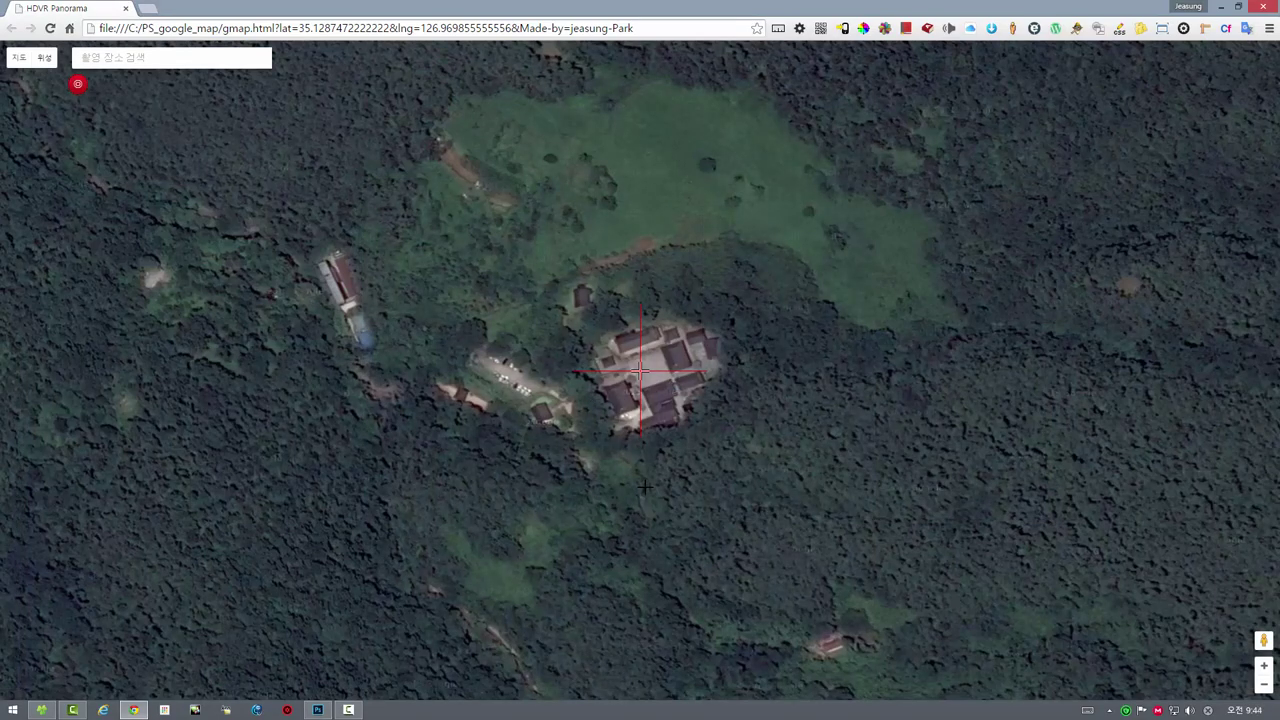
Zoom in on the temple marker in the map, then return to Photoshop
{"action": "scroll", "coordinate": [645, 487], "scroll_direction": "up", "scroll_amount": 1}
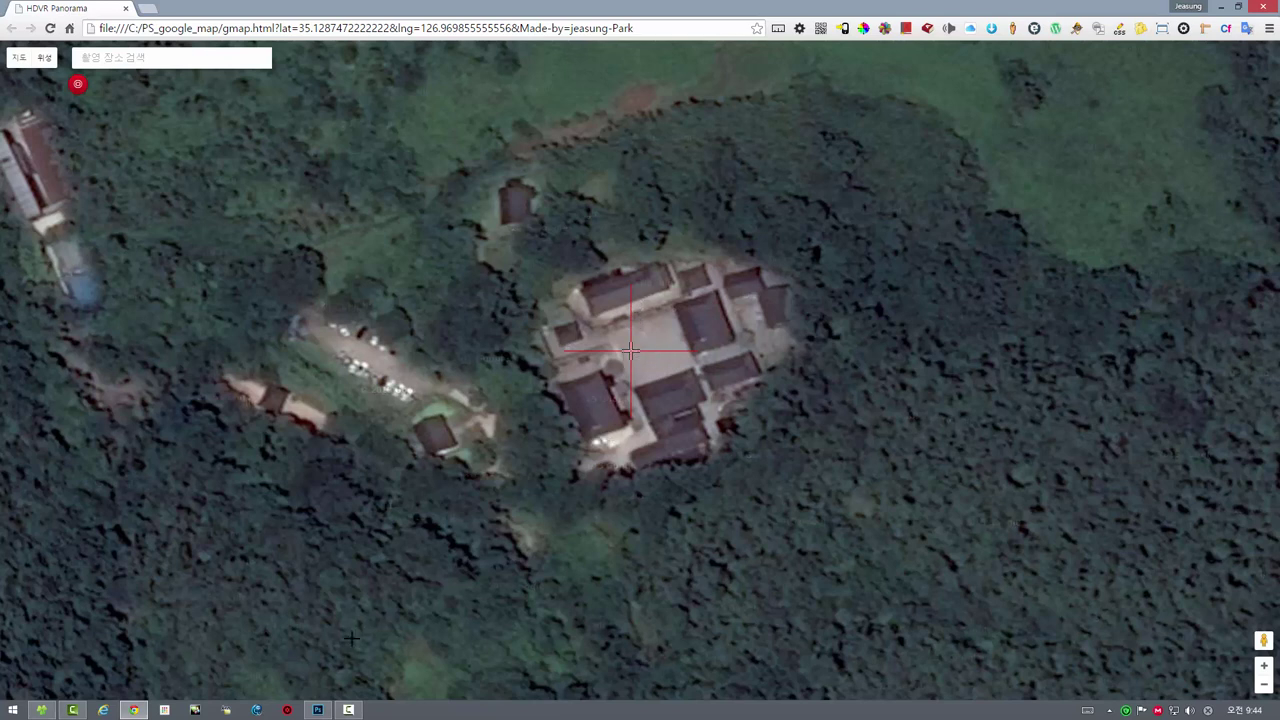
{"action": "left_click", "coordinate": [318, 710]}
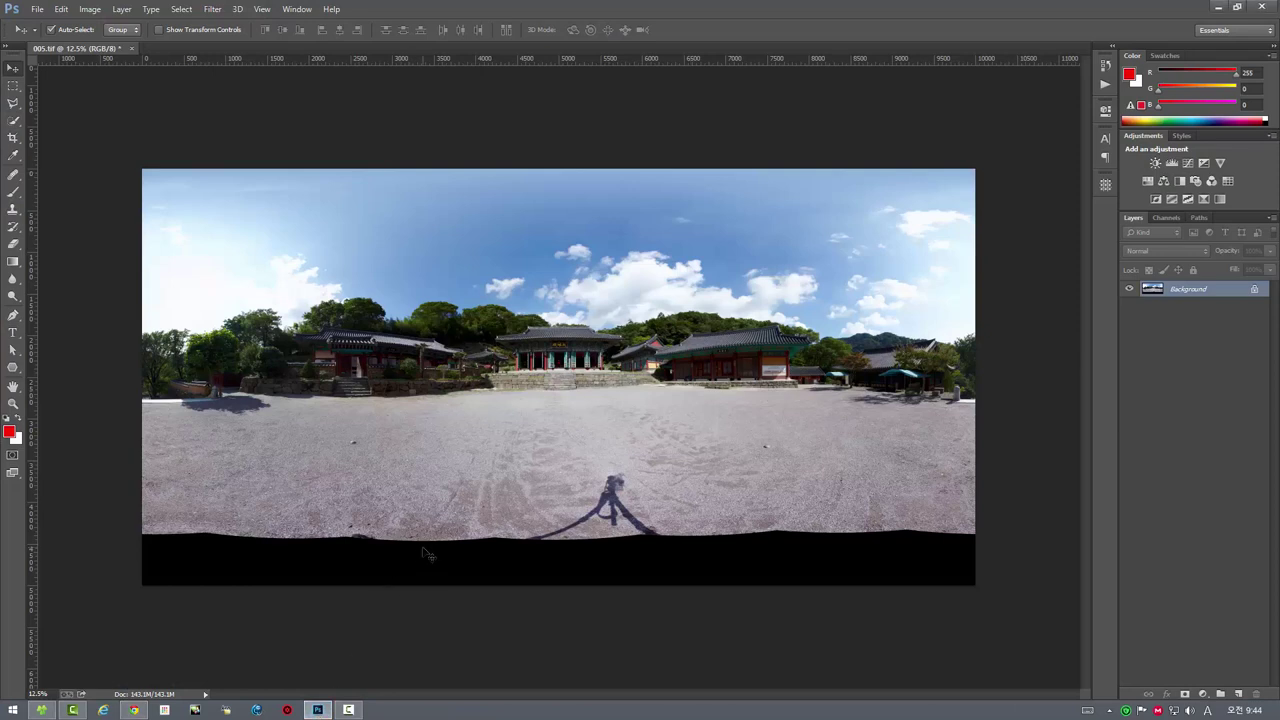
Place a vertical guide at the panorama's 5000 px horizontal centre
{"action": "left_click", "coordinate": [12, 139]}
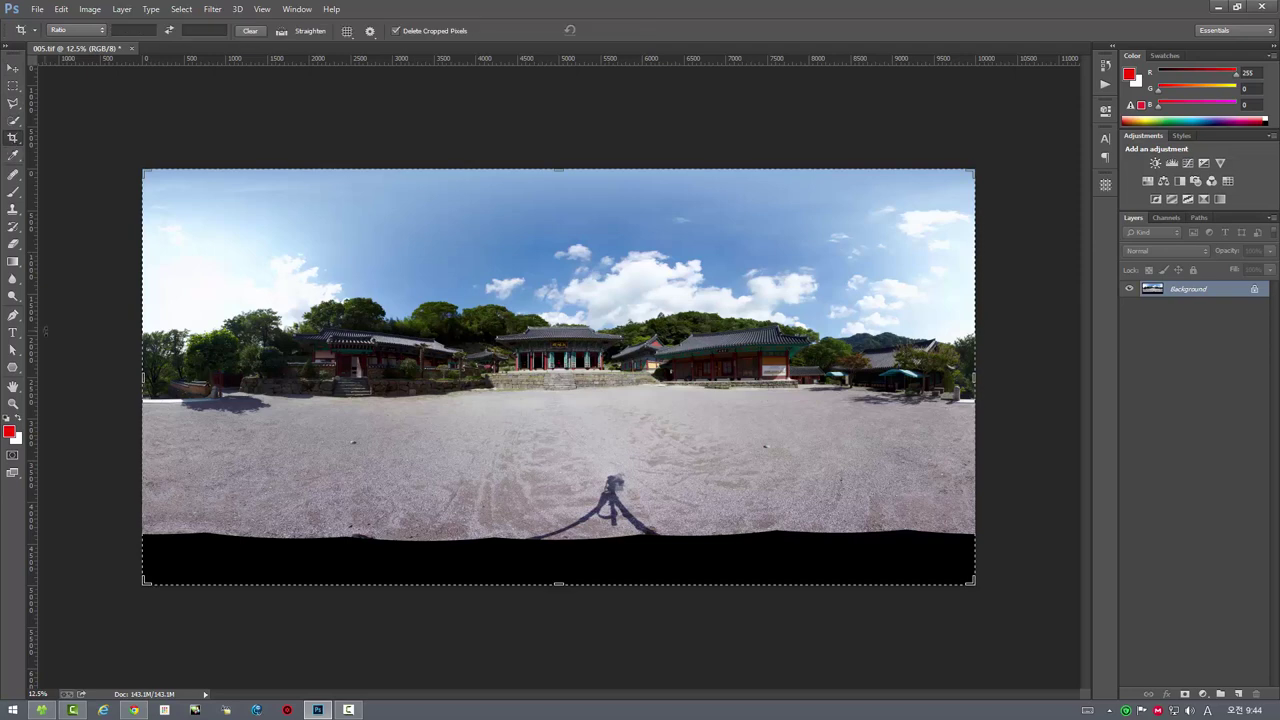
{"action": "mouse_move", "coordinate": [32, 342]}
{"action": "left_mouse_down"}
{"action": "mouse_move", "coordinate": [115, 345]}
{"action": "mouse_move", "coordinate": [559, 443]}
{"action": "left_mouse_up"}
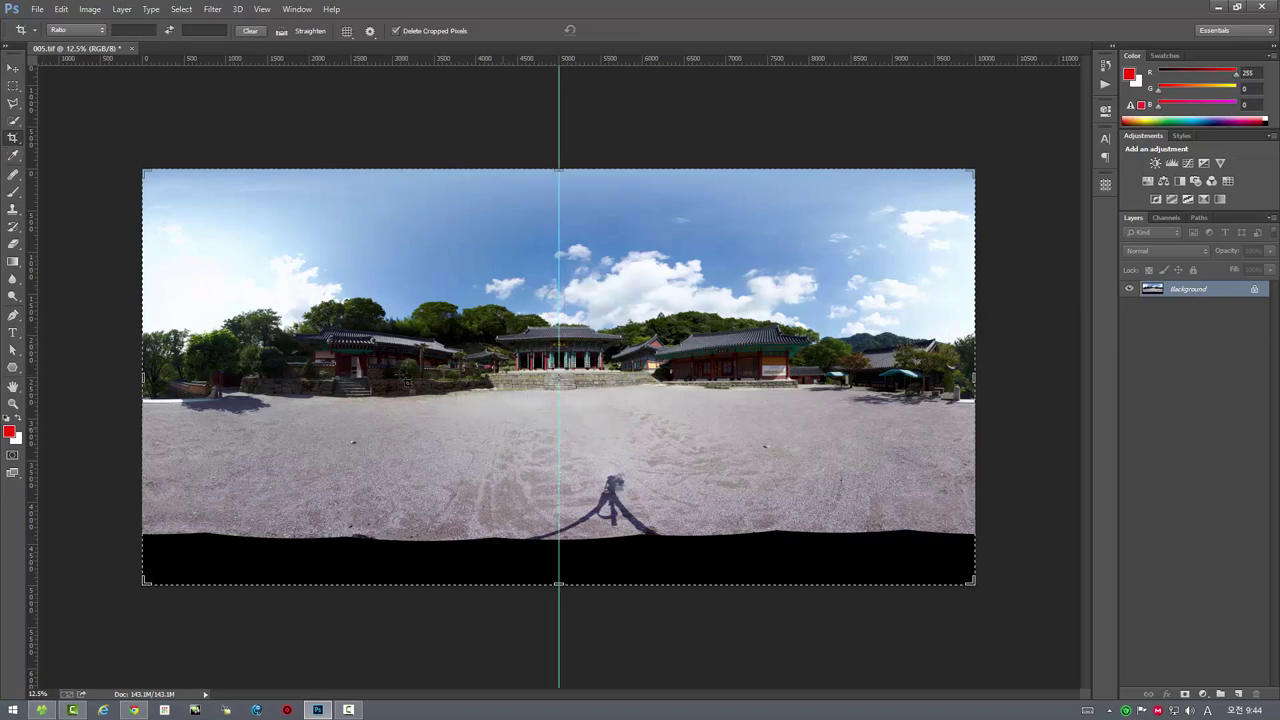
{"action": "left_click", "coordinate": [12, 68]}
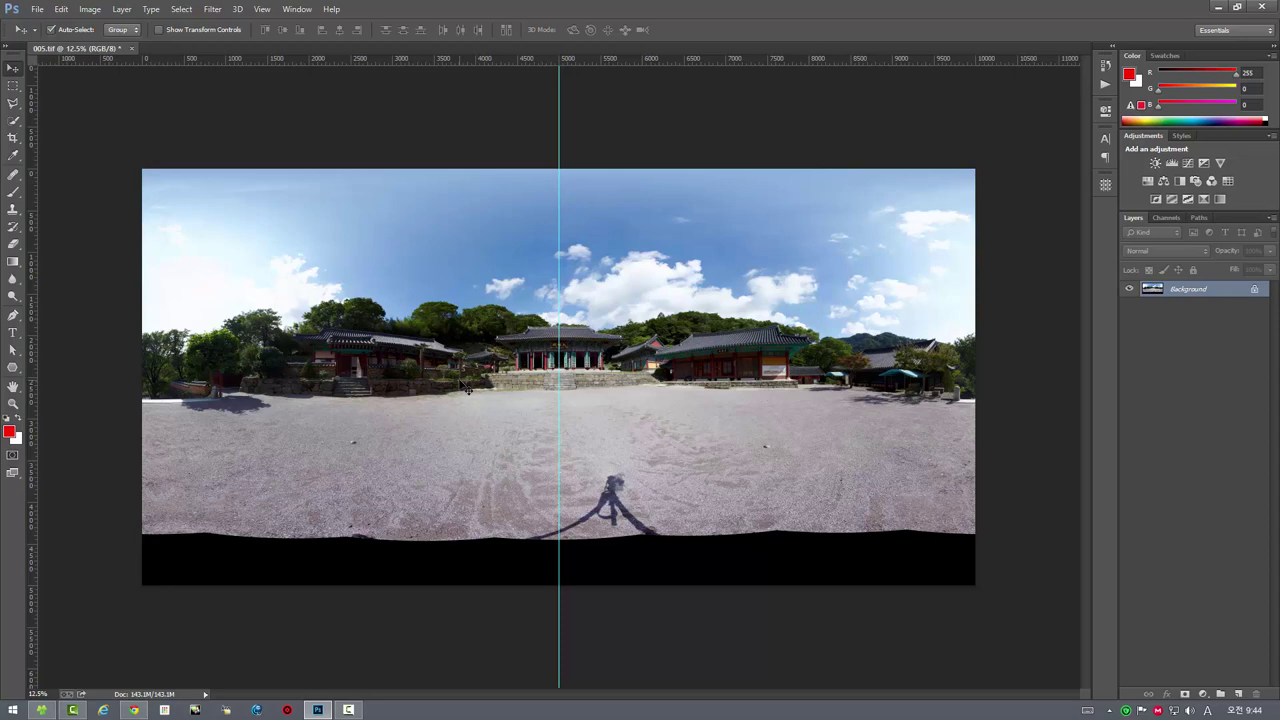
Cancel the Open dialog and zoom the canvas in to about 15%
{"action": "key", "text": "ctrl+o"}
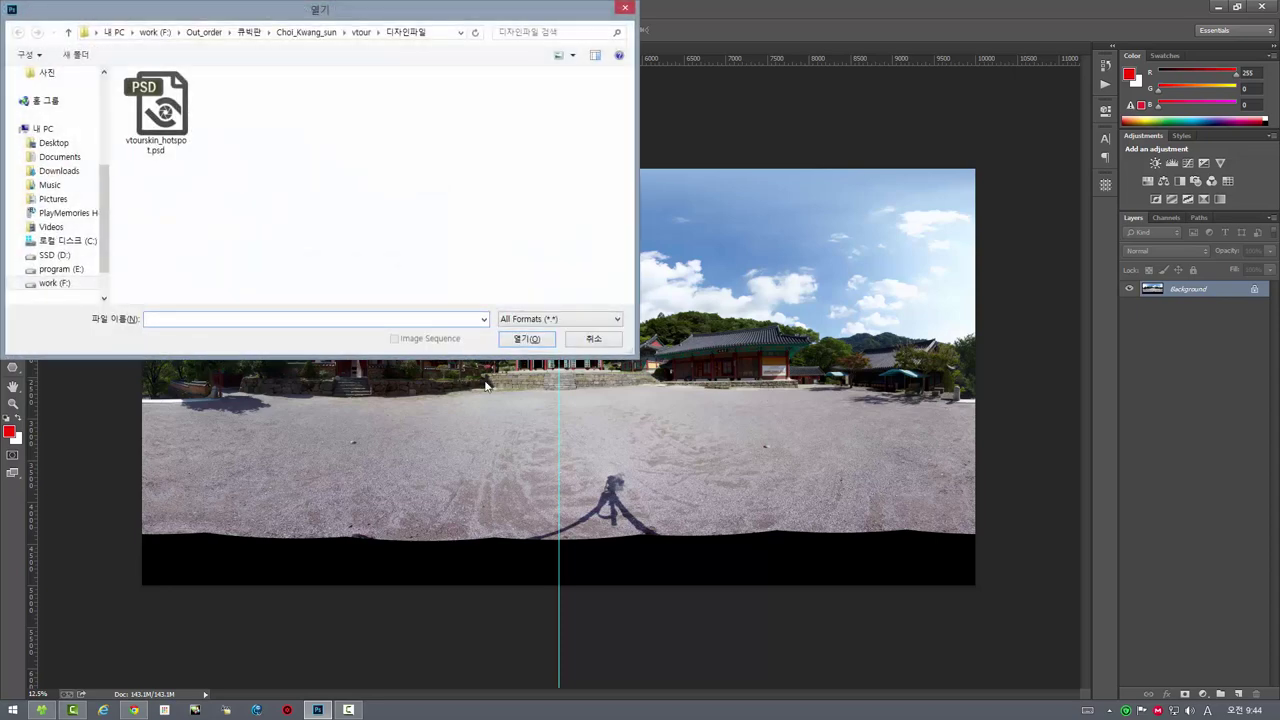
{"action": "left_click", "coordinate": [598, 339]}
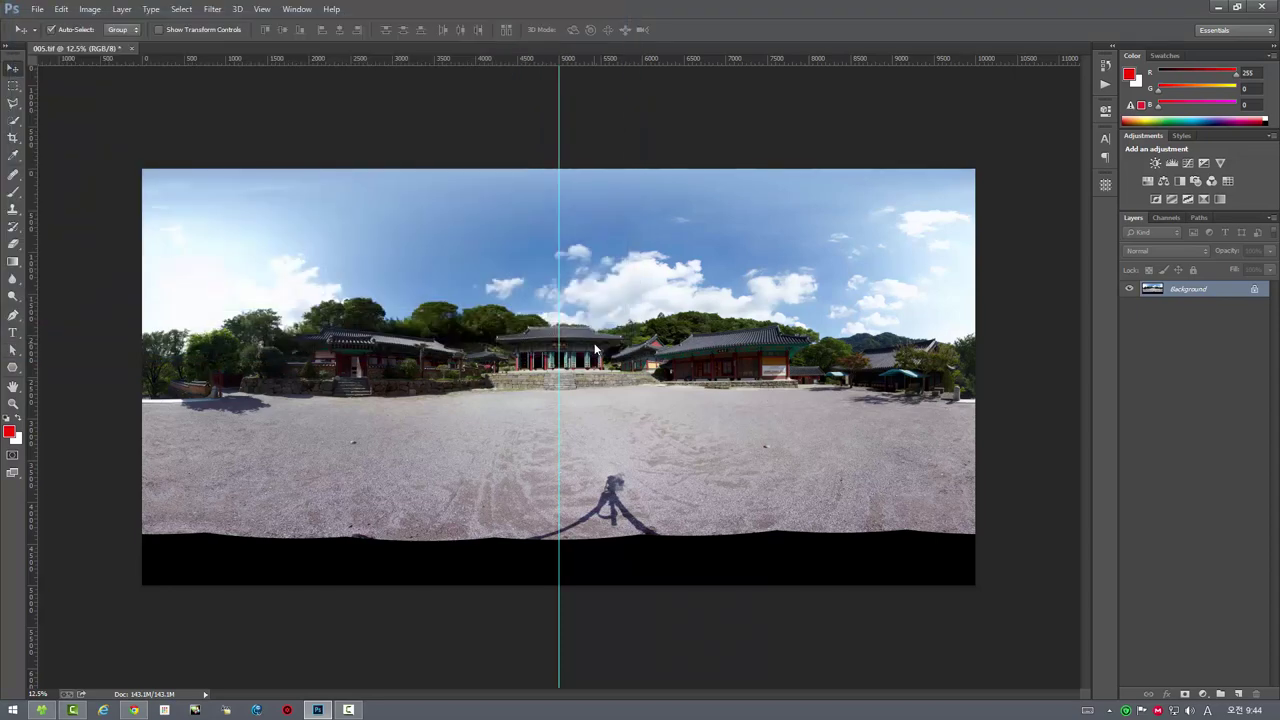
{"action": "scroll", "coordinate": [595, 349], "scroll_direction": "up", "scroll_amount": 2}
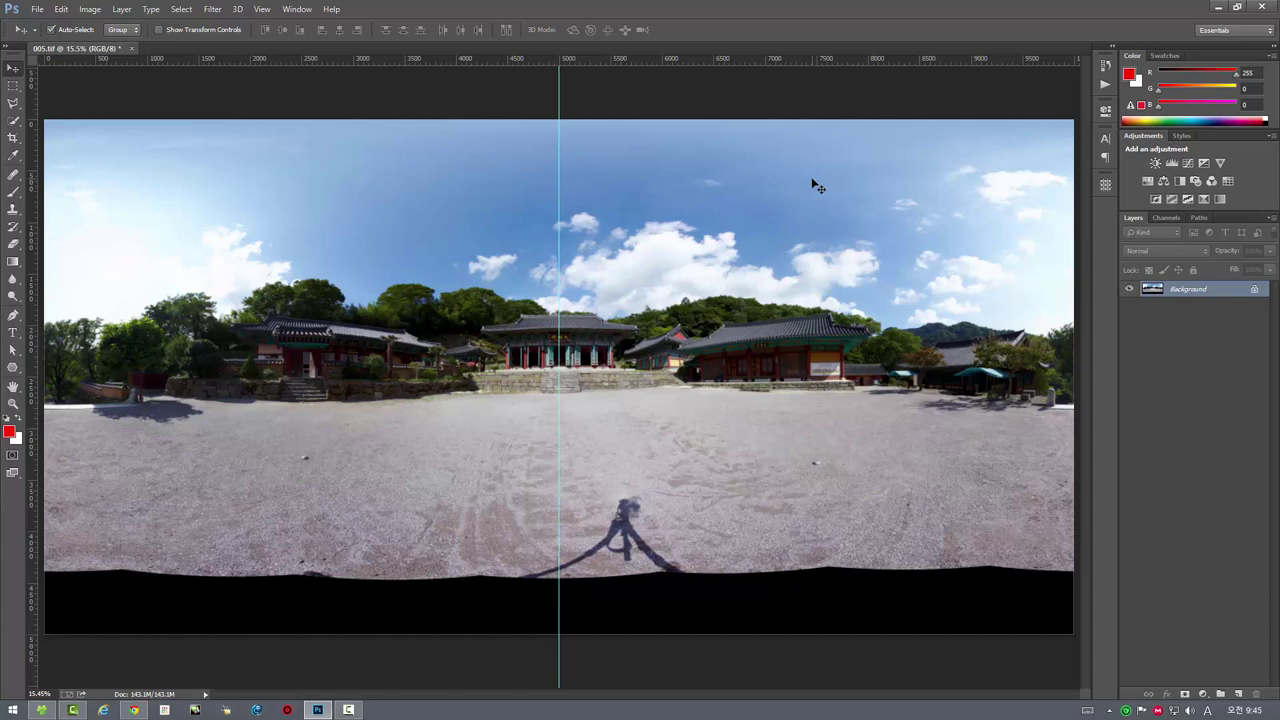
{"action": "key", "text": "ctrl+f"}
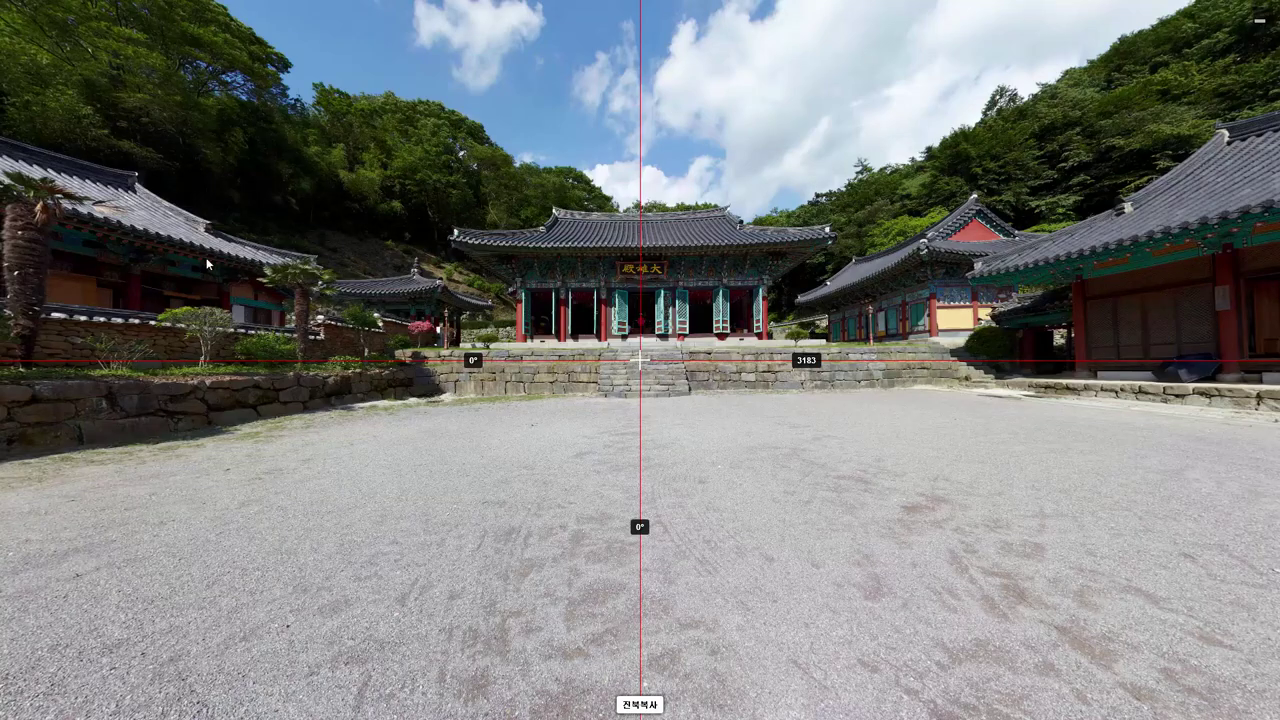
{"action": "left_click_drag", "start_coordinate": [199, 263], "coordinate": [829, 285]}
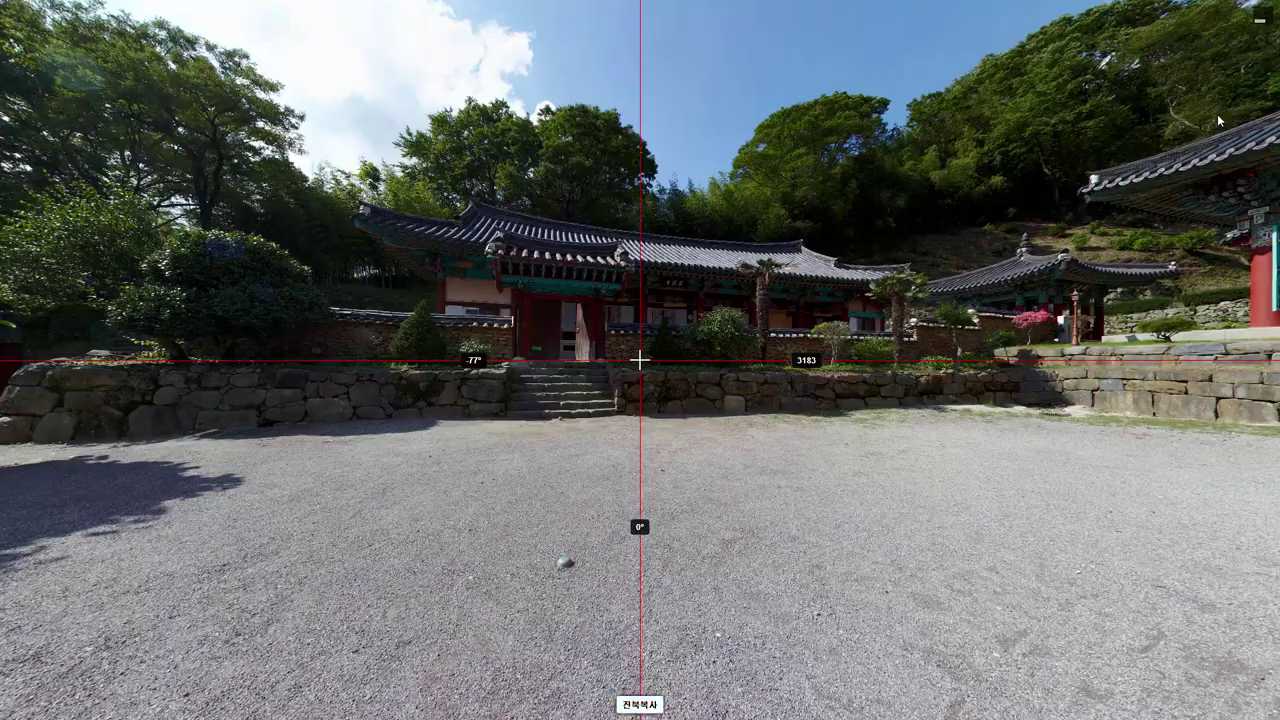
{"action": "left_click", "coordinate": [1259, 16]}
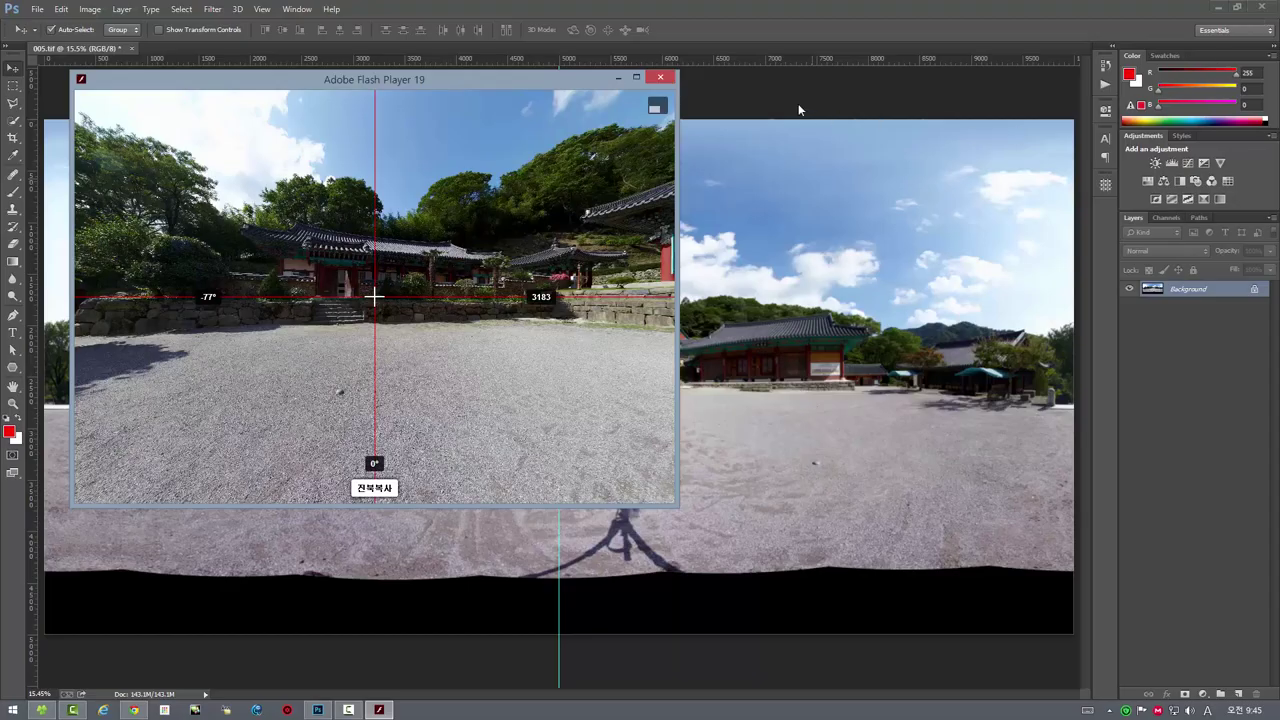
{"action": "left_click", "coordinate": [670, 78]}
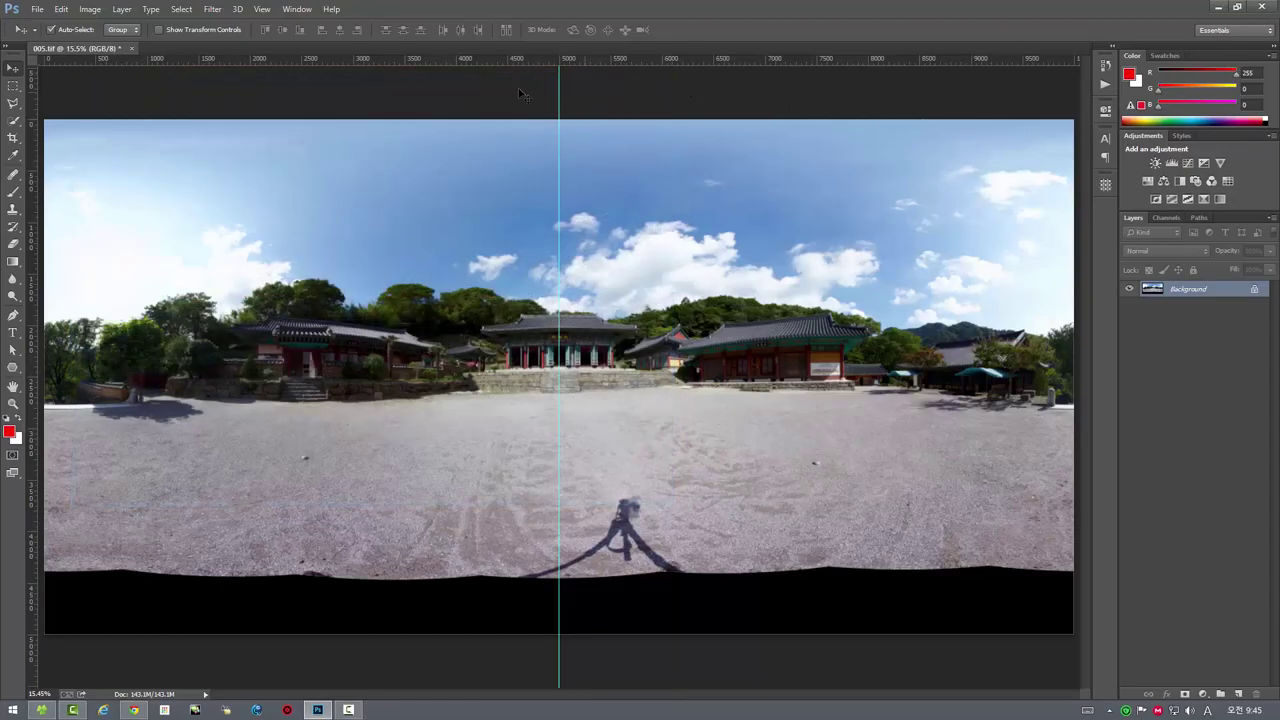
Apply a 2139 px horizontal wrap-around Offset filter, then exit the full-screen preview
{"action": "left_click", "coordinate": [210, 9]}
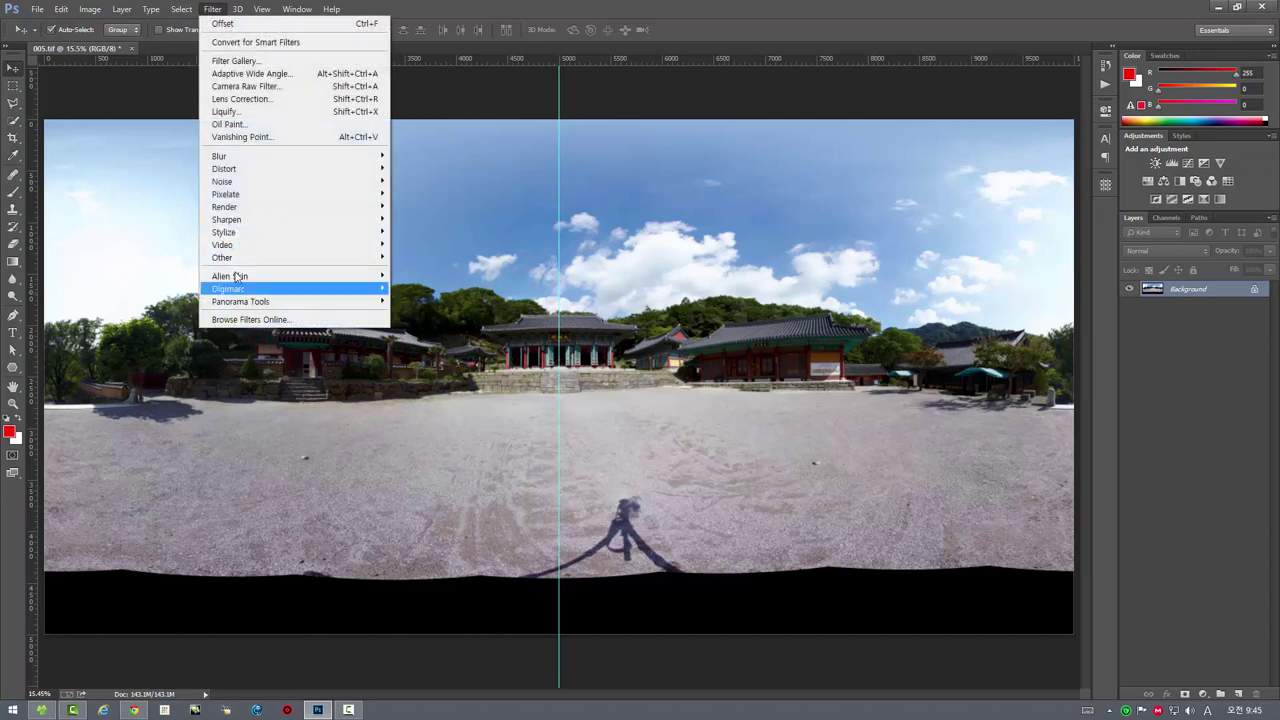
{"action": "mouse_move", "coordinate": [222, 257]}
{"action": "left_click", "coordinate": [418, 308]}
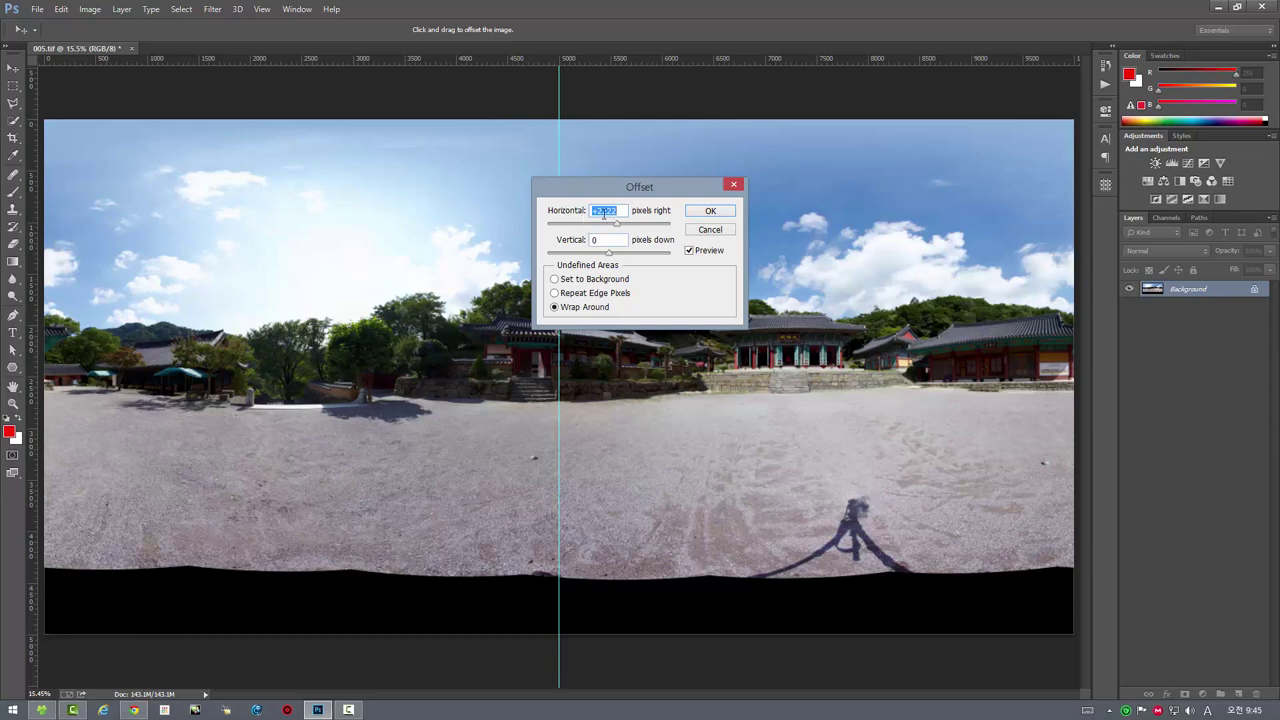
{"action": "right_click", "coordinate": [603, 211]}
{"action": "left_click", "coordinate": [650, 271]}
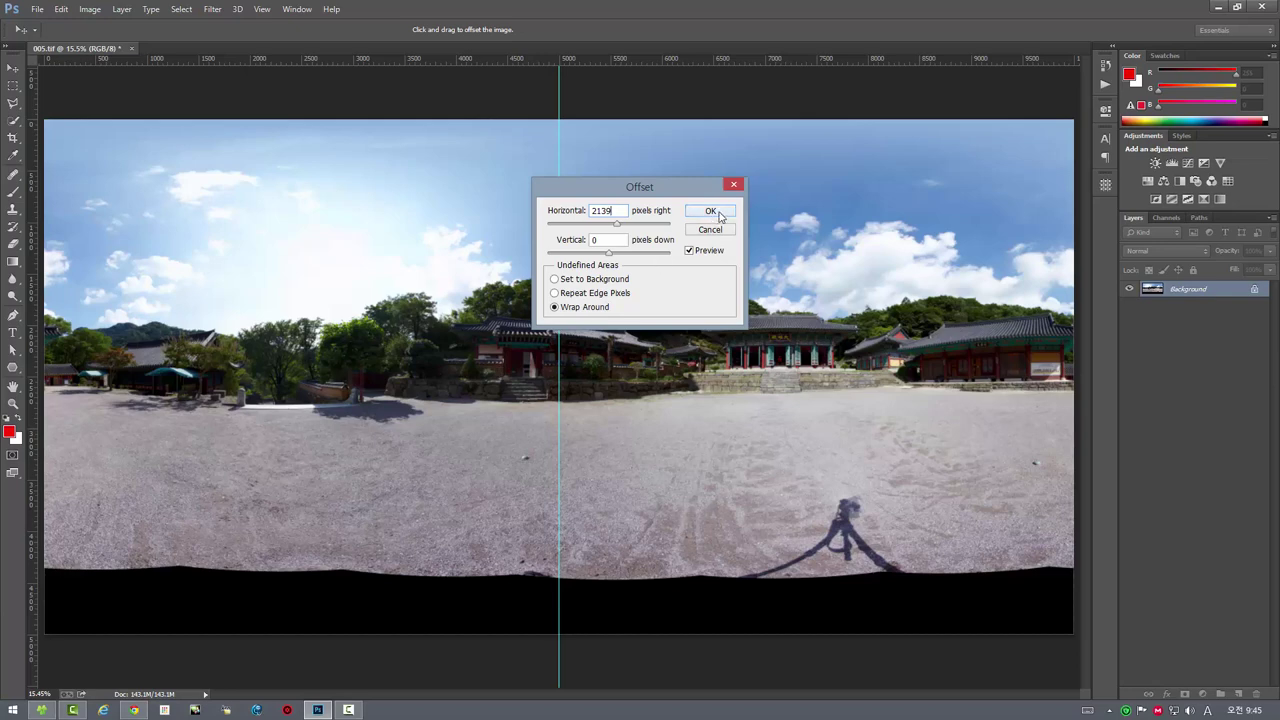
{"action": "left_click", "coordinate": [711, 212]}
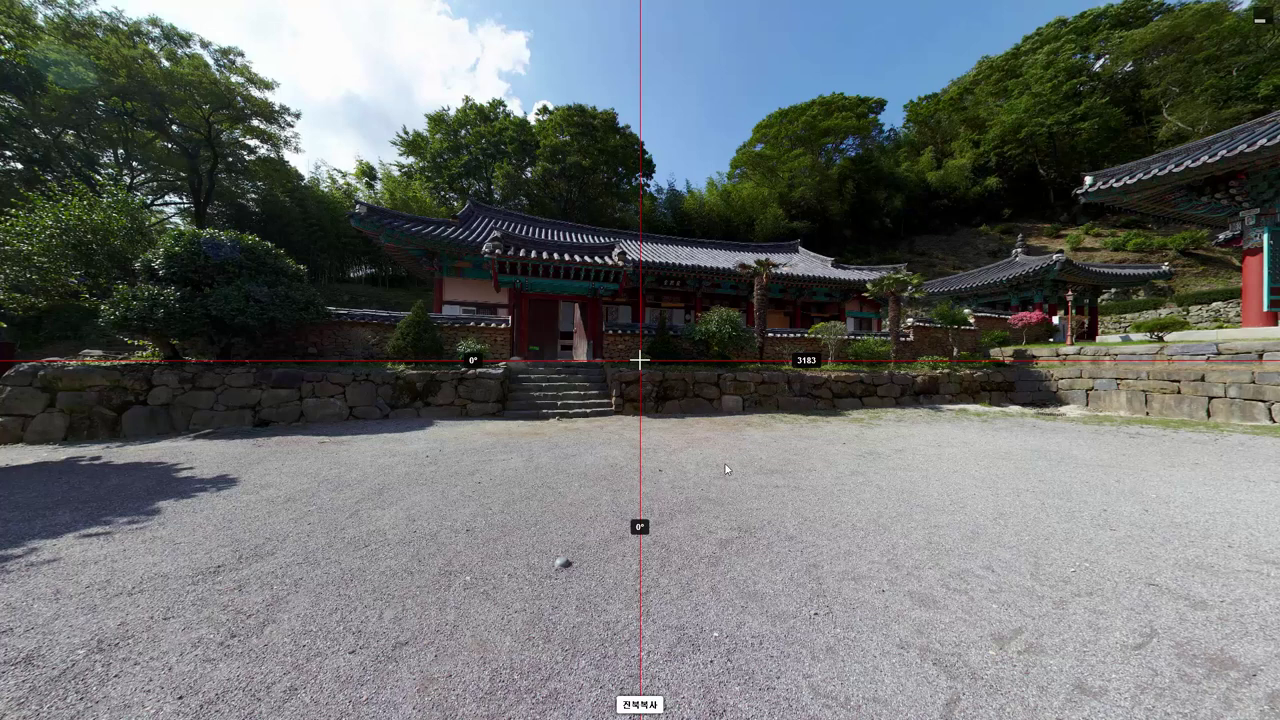
{"action": "left_click", "coordinate": [1259, 21]}
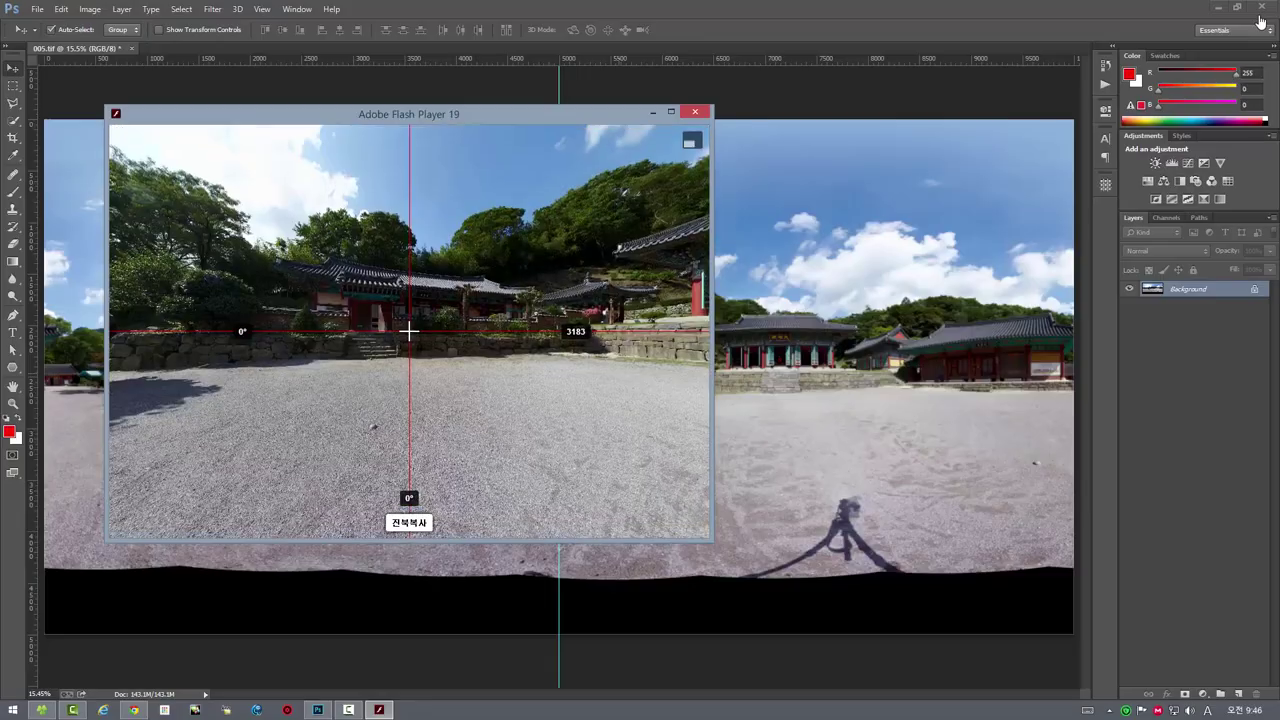
Close the 360° preview and confirm in Image Size that the panorama stays 10000 × 5000 px
{"action": "left_click", "coordinate": [695, 111]}
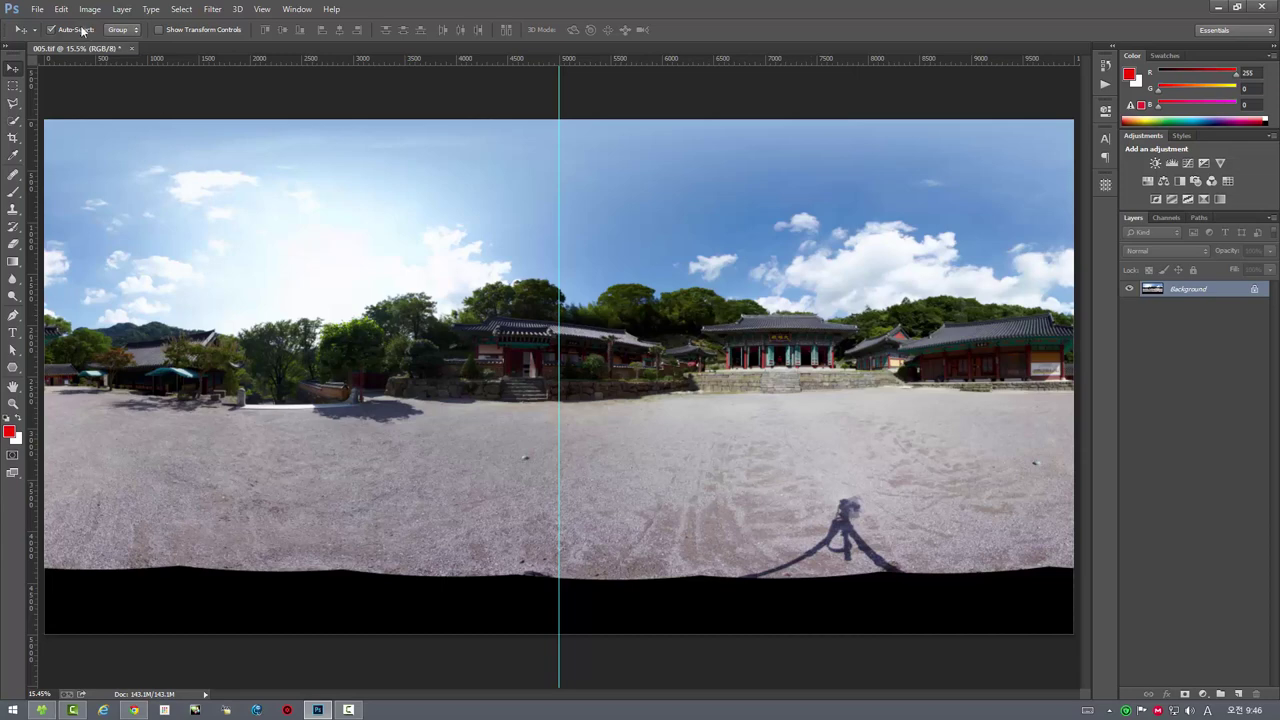
{"action": "left_click", "coordinate": [90, 10]}
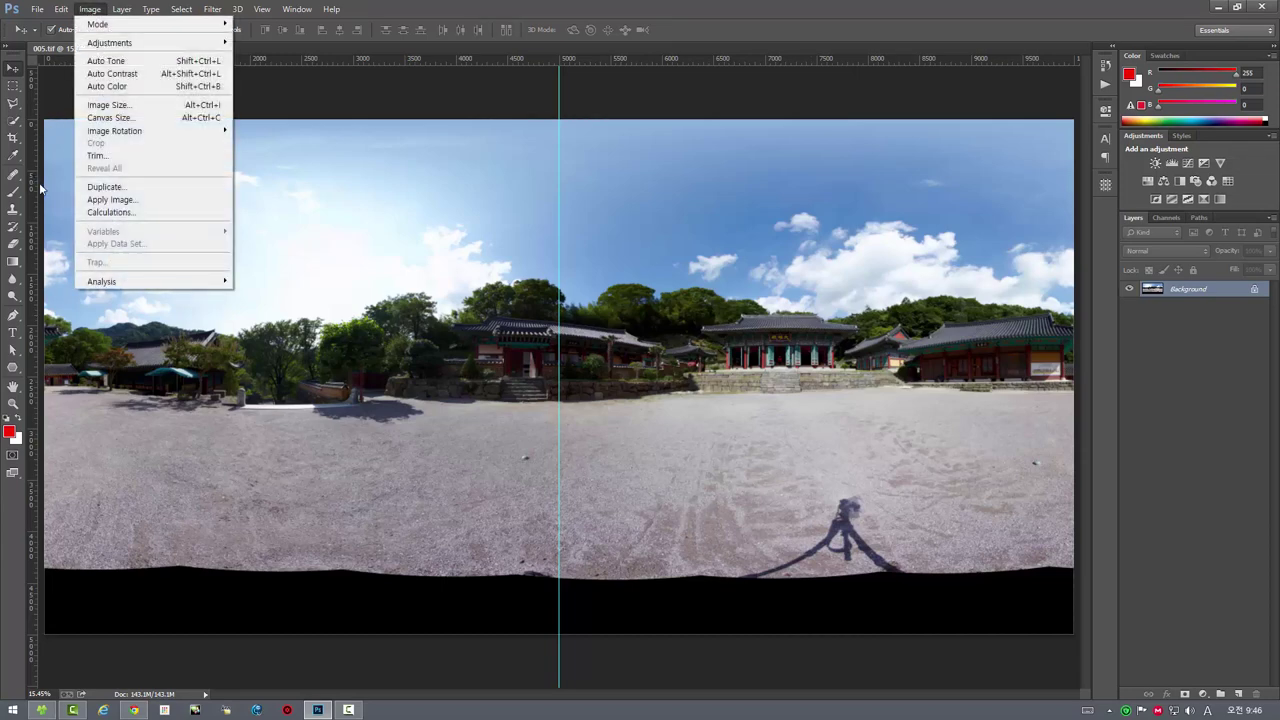
{"action": "left_click", "coordinate": [117, 106]}
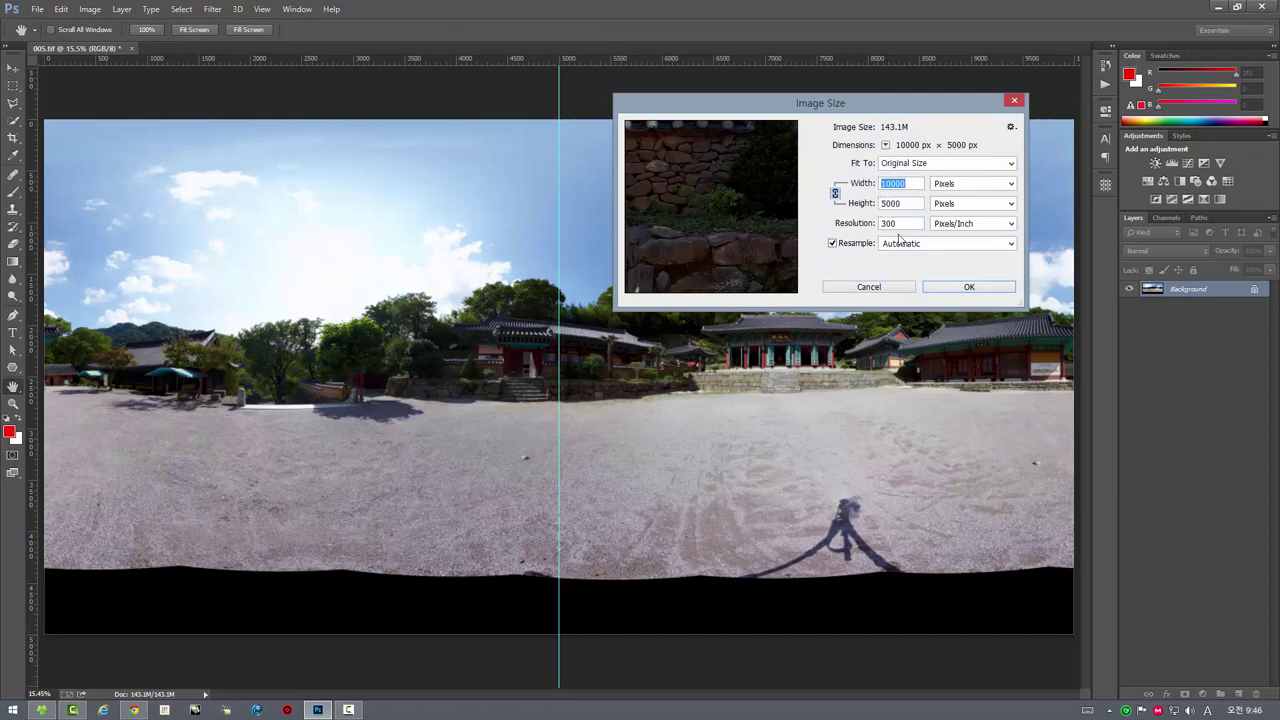
{"action": "left_click", "coordinate": [858, 288]}
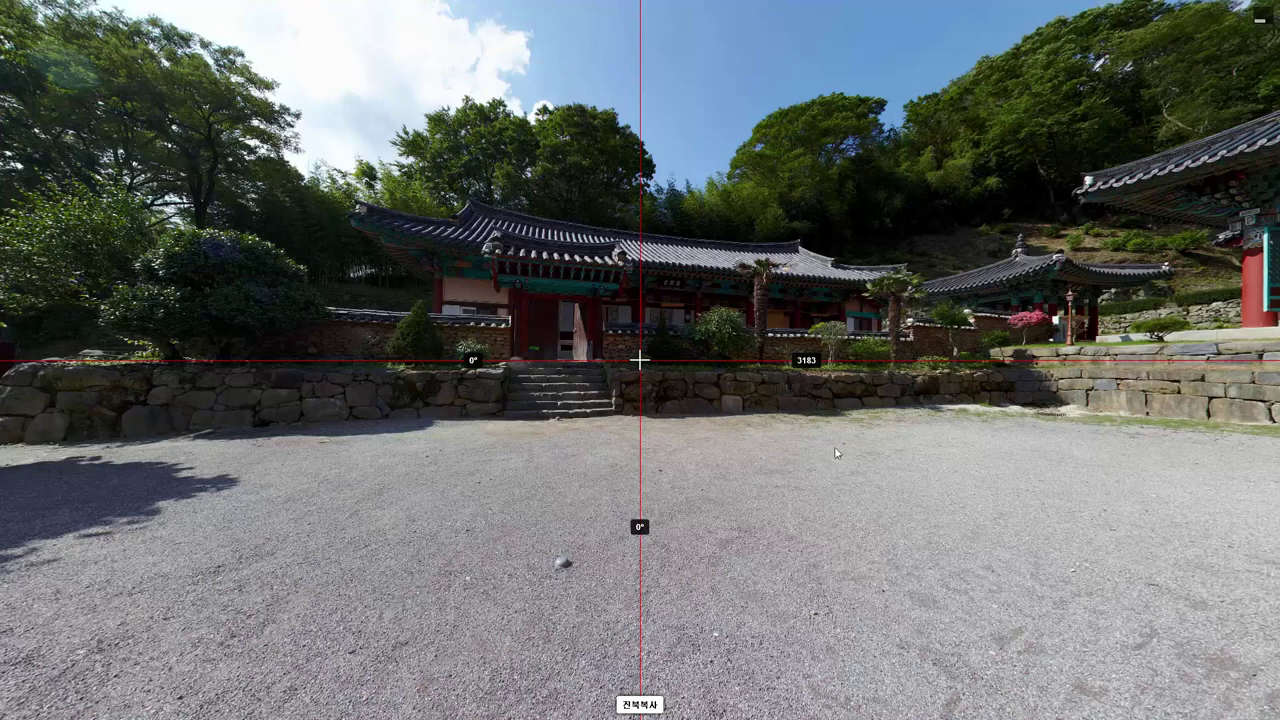
{"action": "mouse_move", "coordinate": [834, 449]}
{"action": "left_mouse_down"}
{"action": "mouse_move", "coordinate": [837, 690]}
{"action": "mouse_move", "coordinate": [470, 332]}
{"action": "left_mouse_up"}
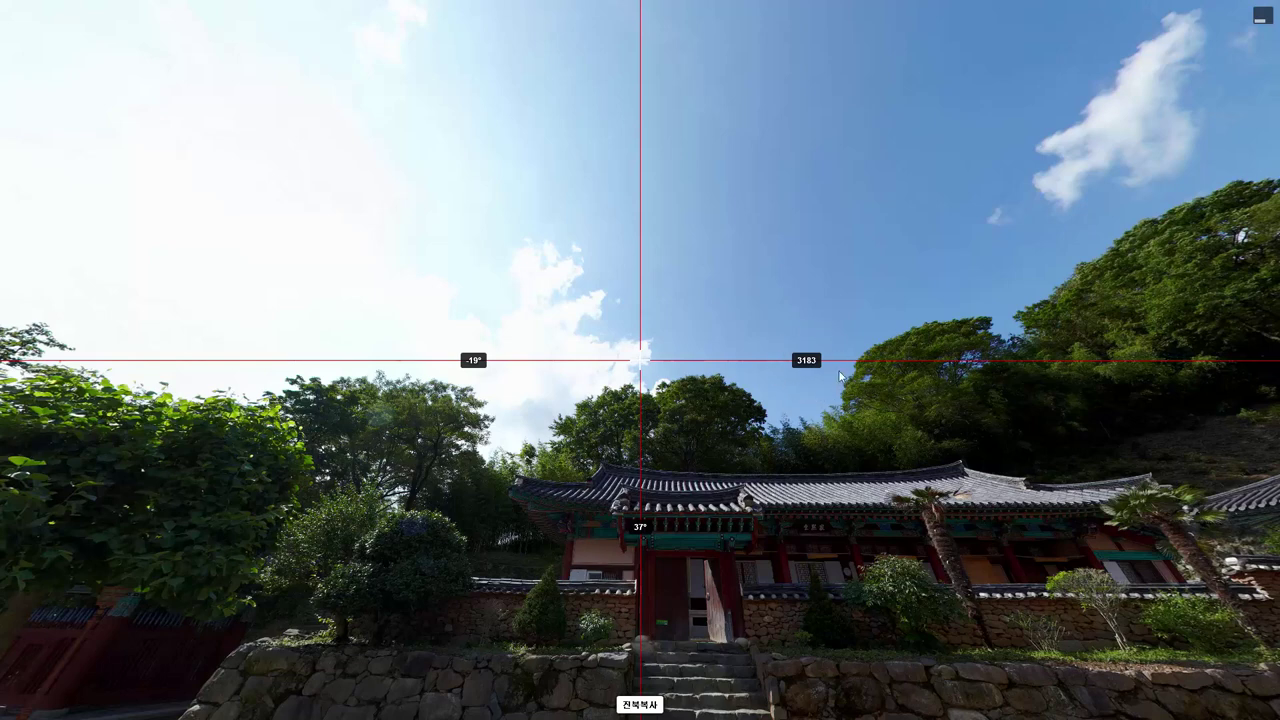
{"action": "left_click_drag", "start_coordinate": [827, 490], "coordinate": [834, 418]}
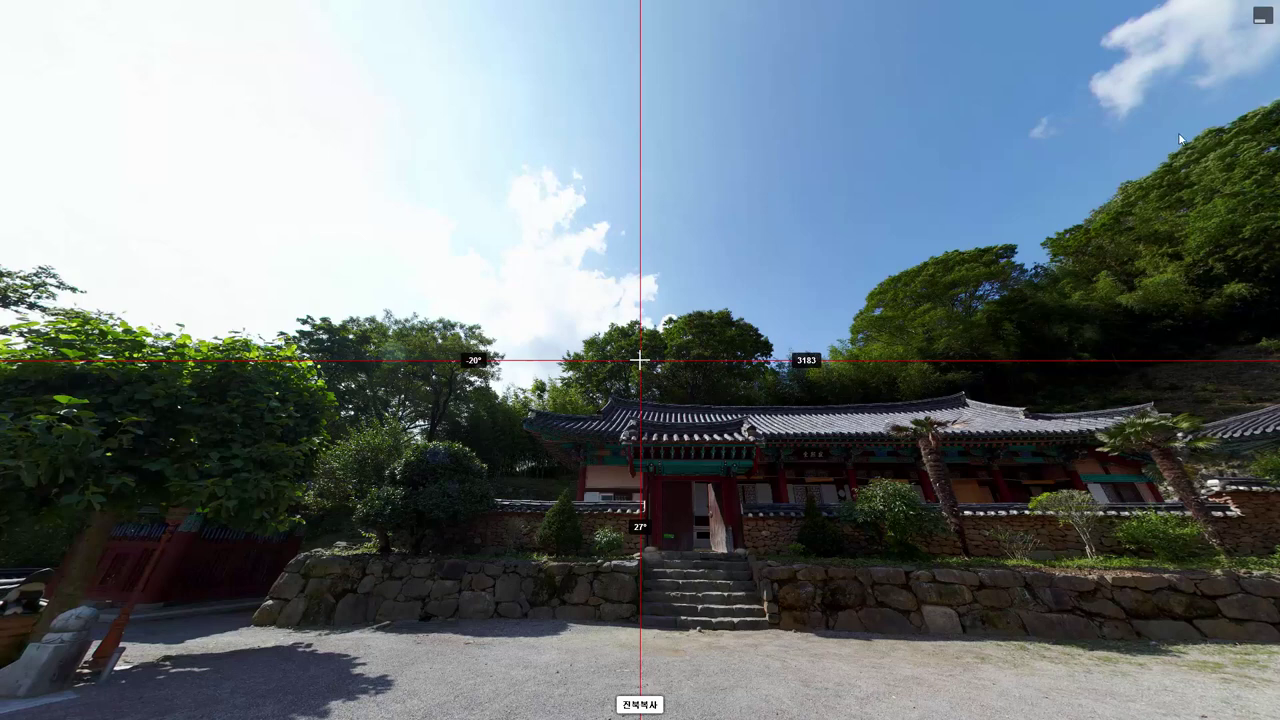
{"action": "left_click", "coordinate": [1259, 21]}
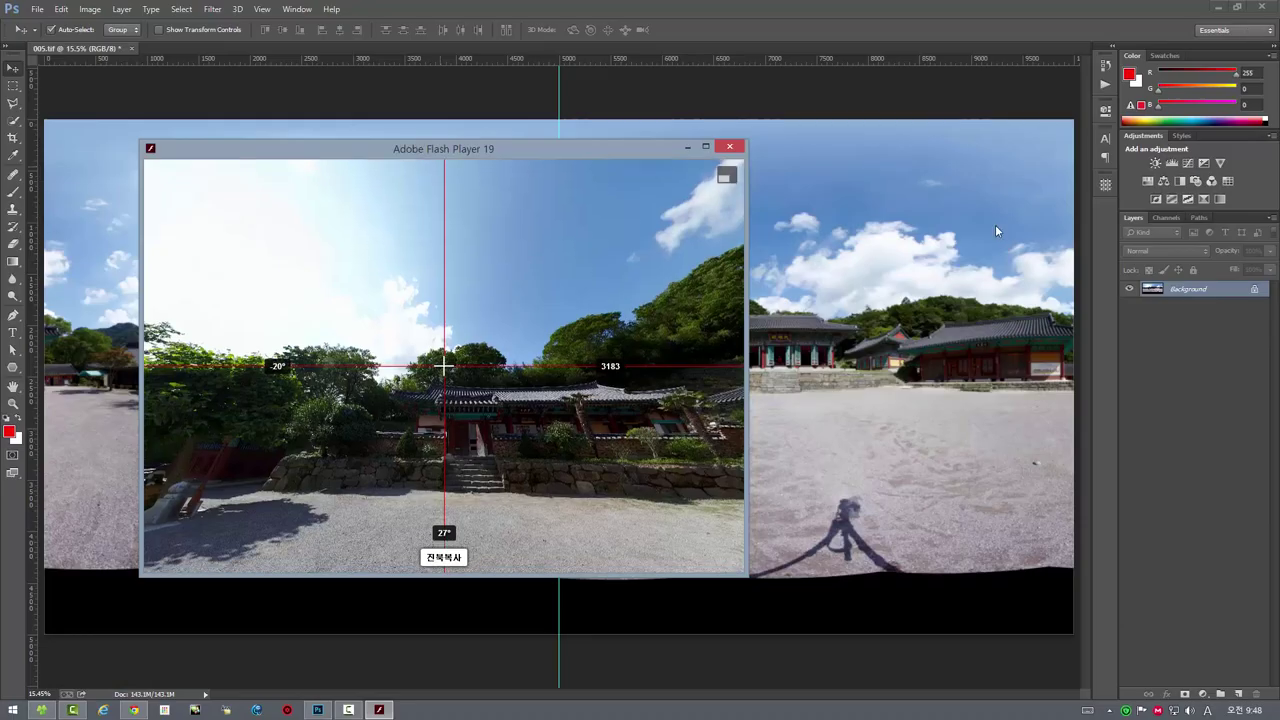
{"action": "left_click", "coordinate": [724, 153]}
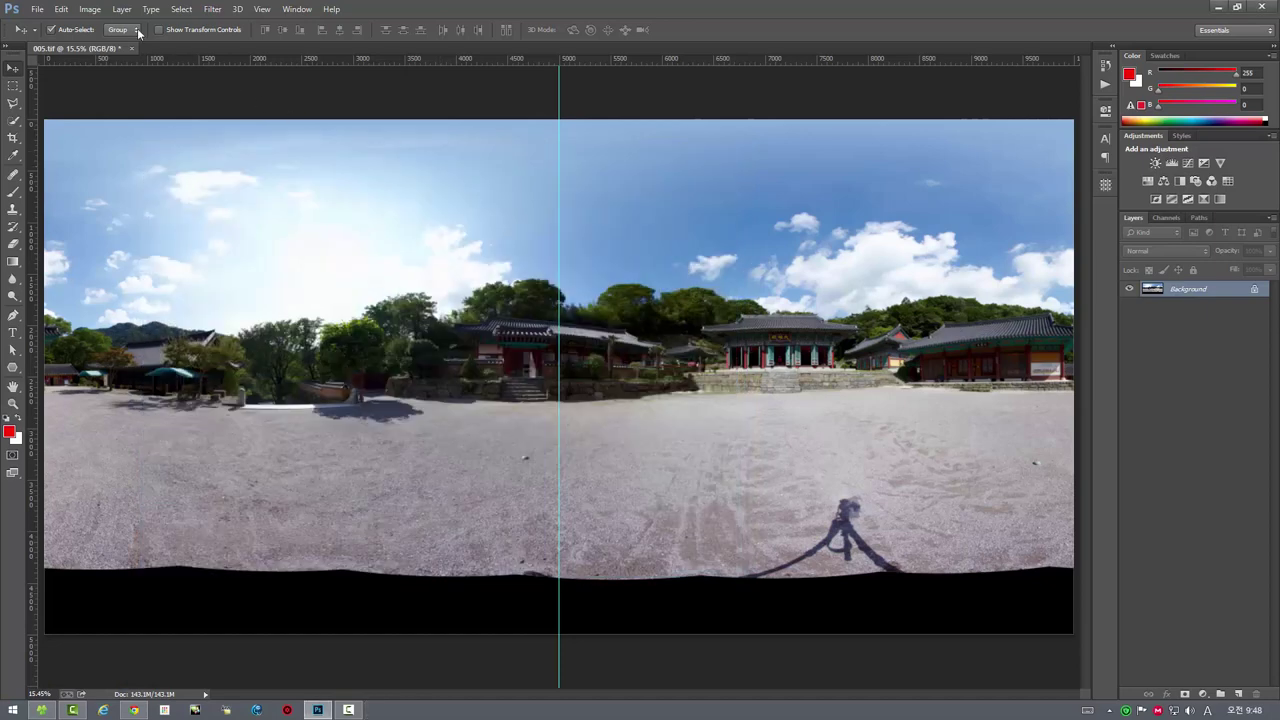
Resample the panorama to 8000 px wide (8000 × 4000 px)
{"action": "left_click", "coordinate": [89, 9]}
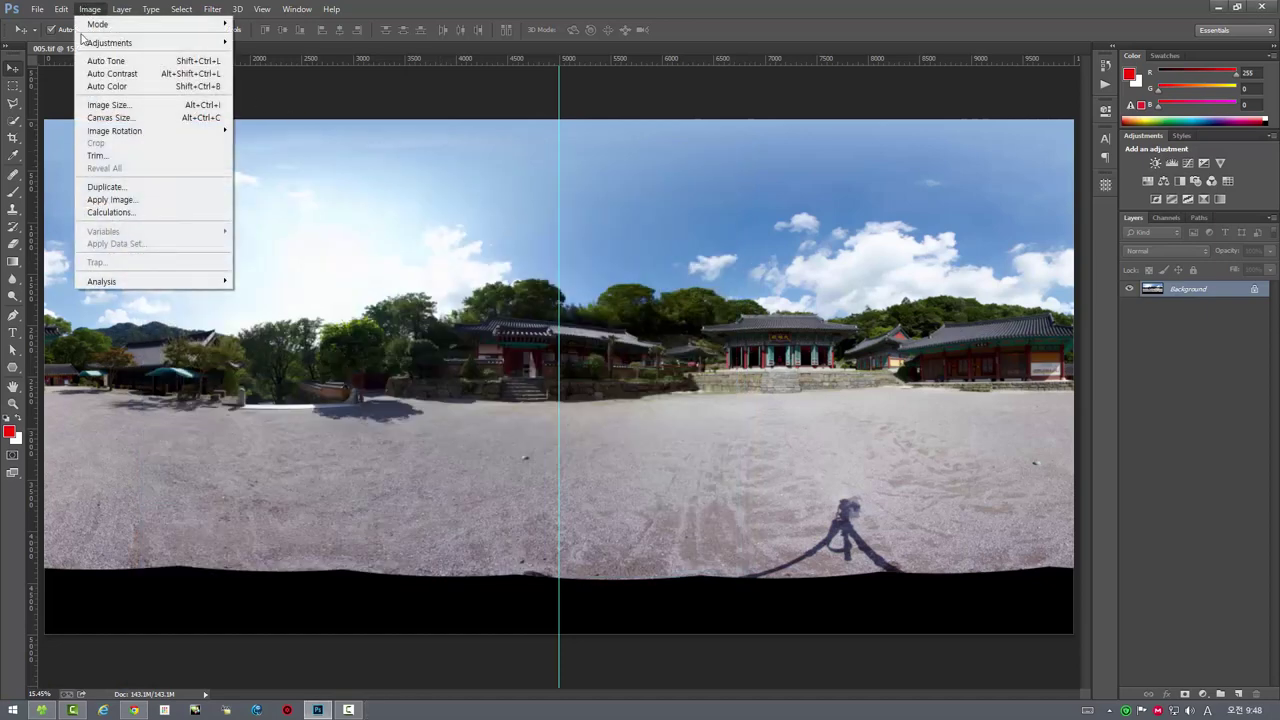
{"action": "left_click", "coordinate": [104, 102]}
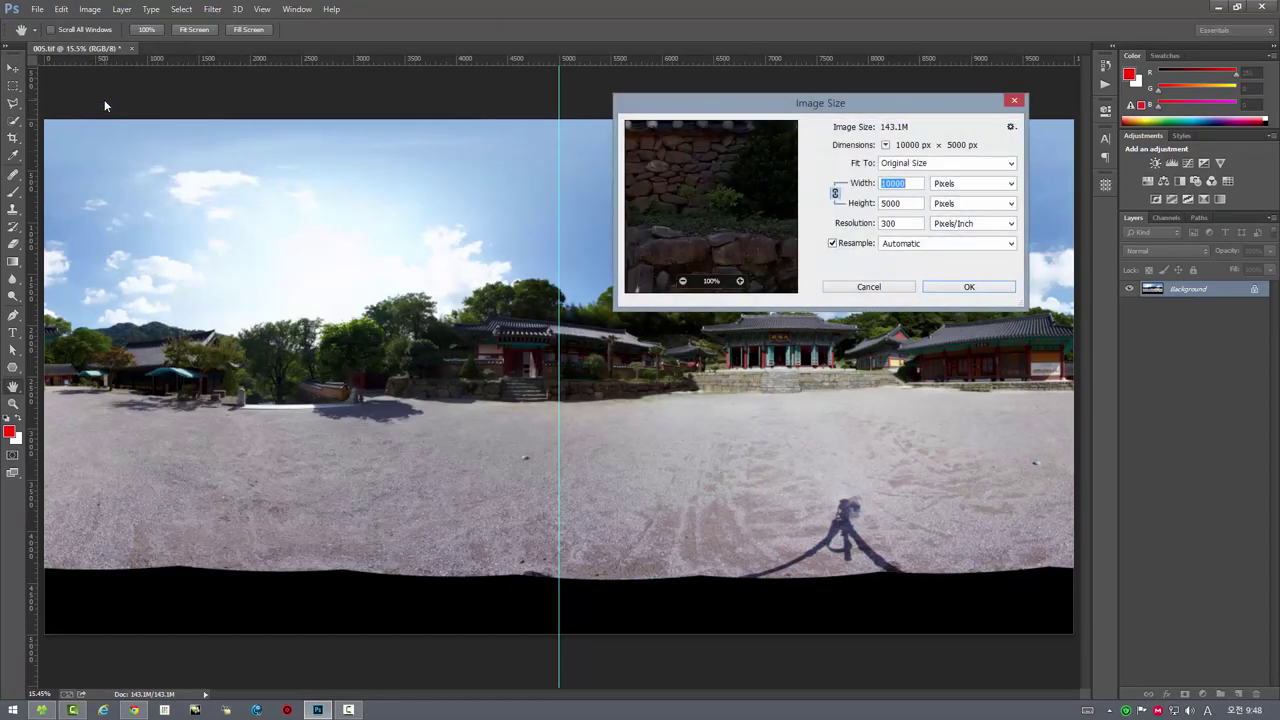
{"action": "type", "text": "8000"}
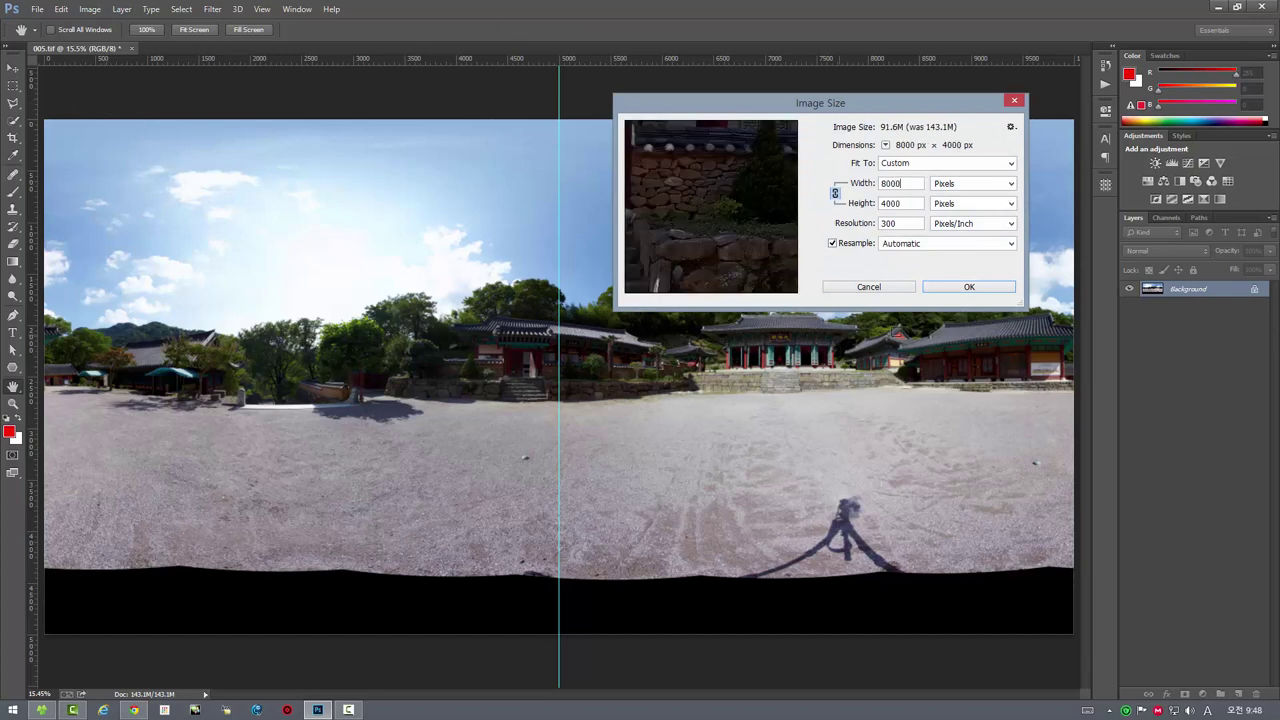
{"action": "left_click", "coordinate": [982, 289]}
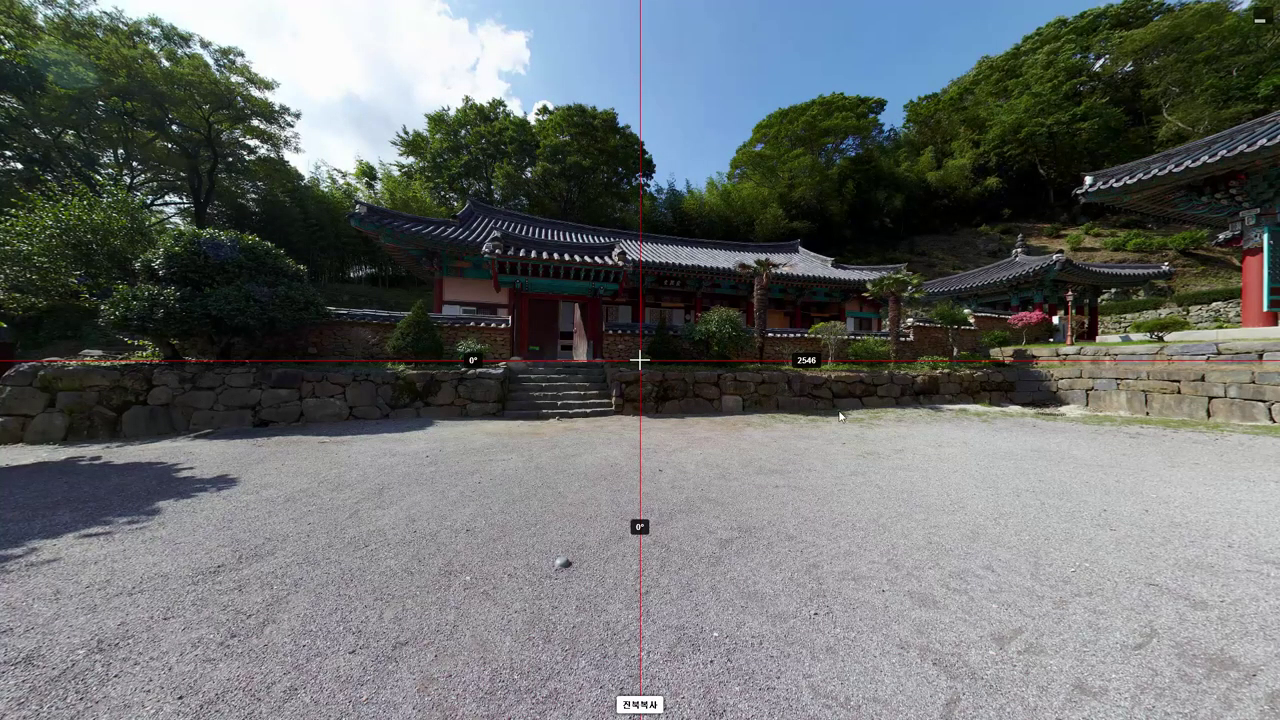
Look around the reloaded 360° preview, then leave full screen and close it
{"action": "mouse_move", "coordinate": [840, 416]}
{"action": "left_mouse_down"}
{"action": "mouse_move", "coordinate": [1018, 688]}
{"action": "mouse_move", "coordinate": [814, 417]}
{"action": "left_mouse_up"}
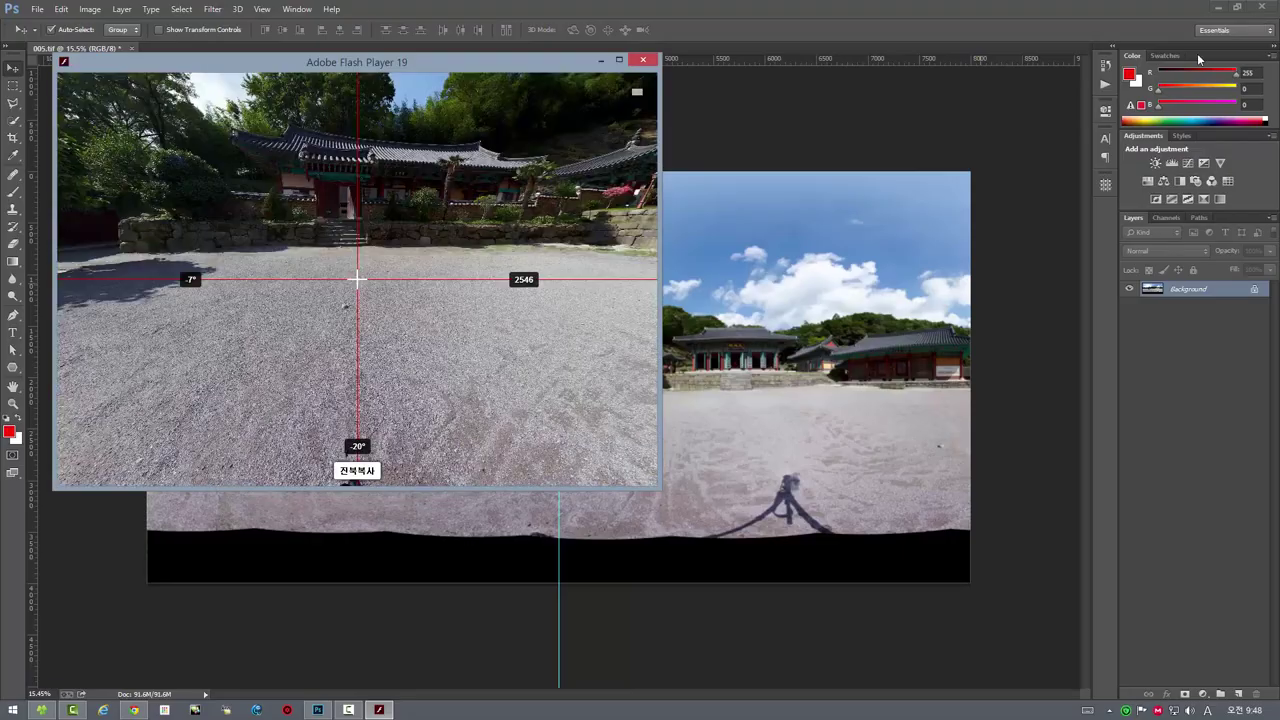
{"action": "left_click", "coordinate": [1258, 20]}
{"action": "left_click", "coordinate": [643, 60]}
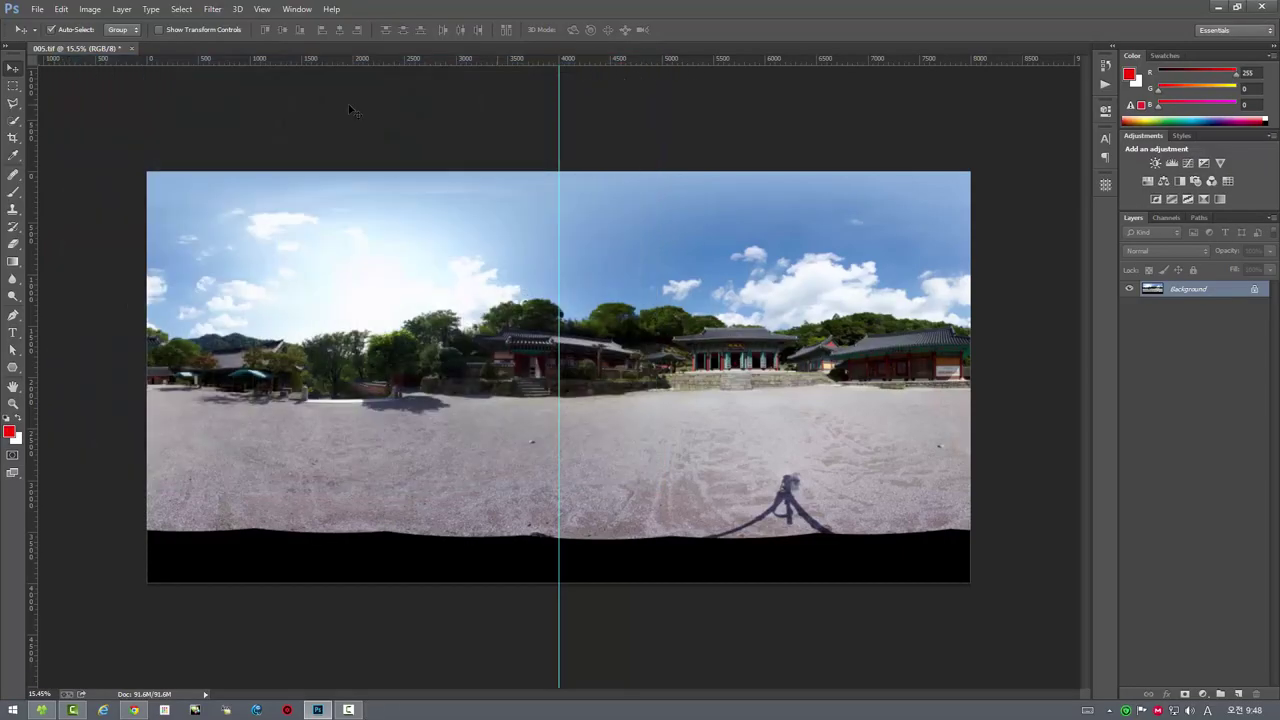
Resize the panorama to 6500 × 3250 px
{"action": "left_click", "coordinate": [80, 12]}
{"action": "mouse_move", "coordinate": [37, 9]}
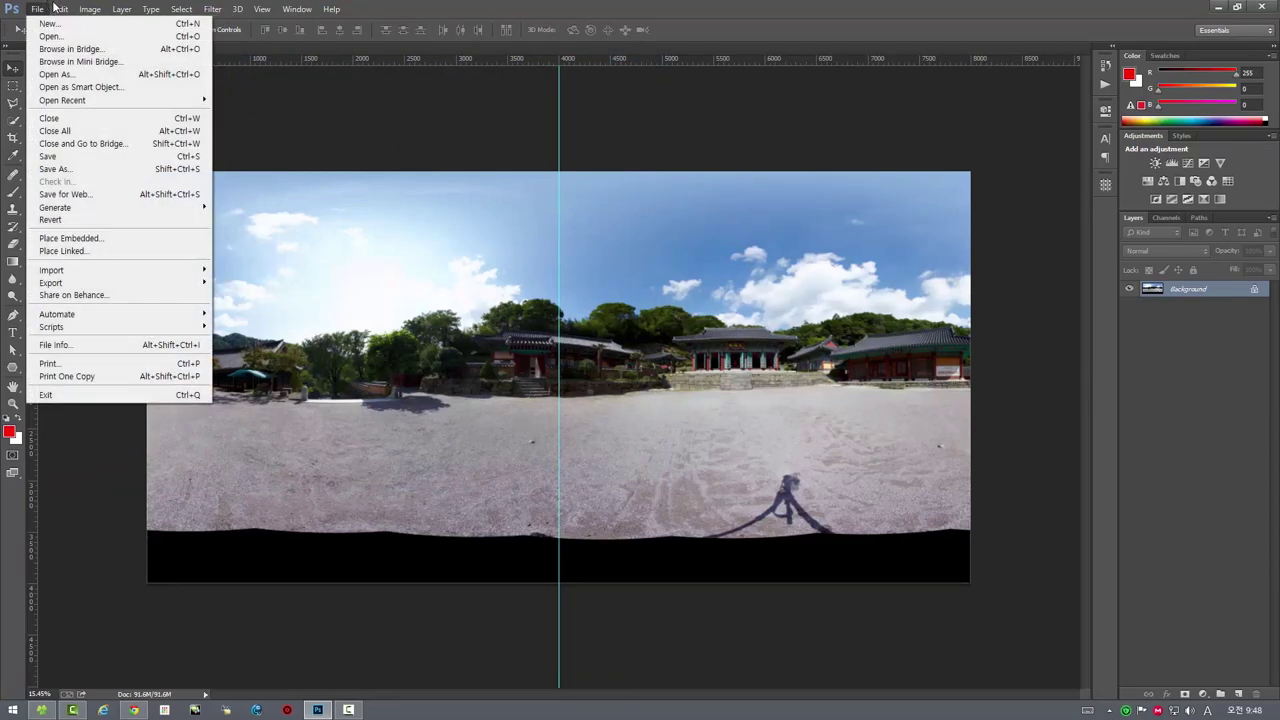
{"action": "left_click", "coordinate": [102, 106]}
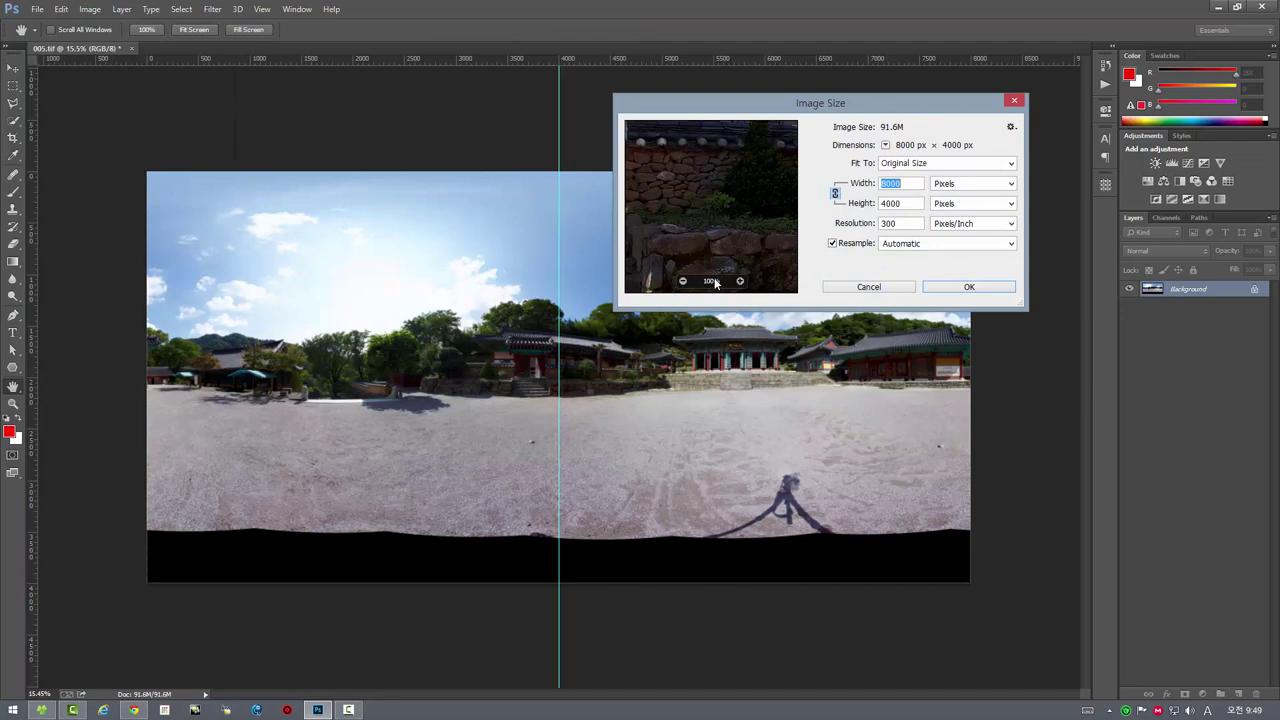
{"action": "type", "text": "6"}
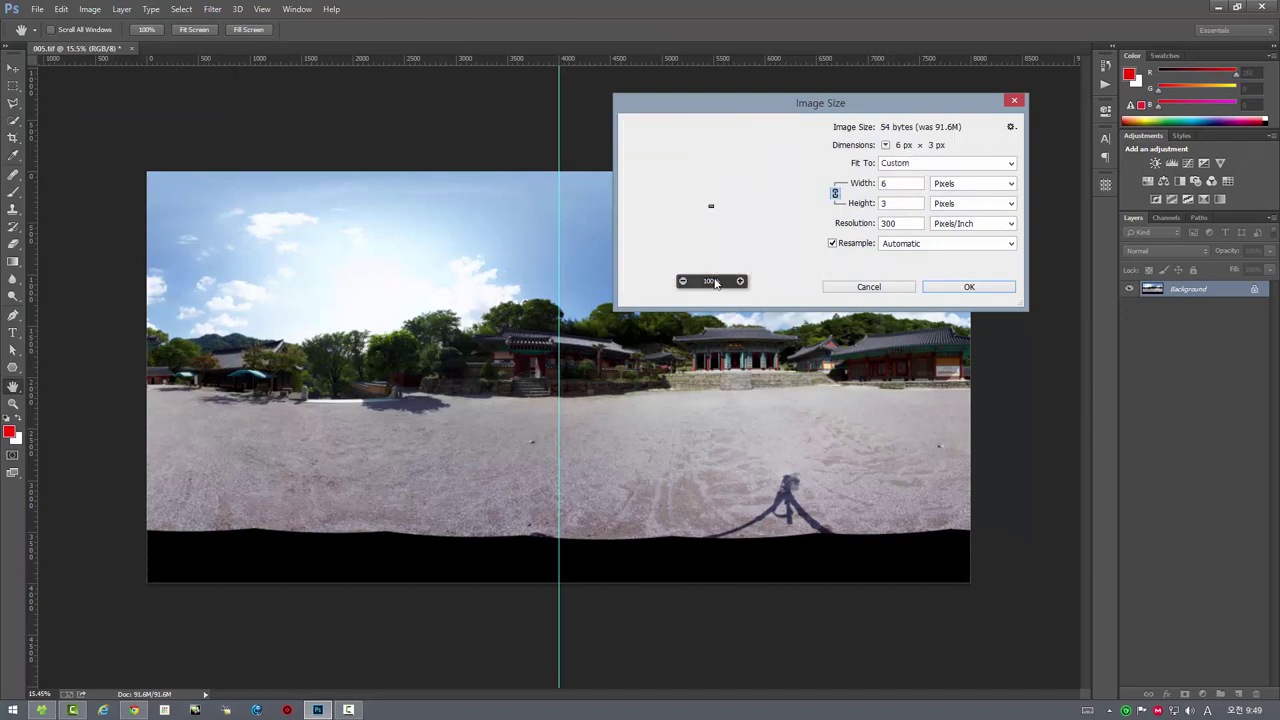
{"action": "type", "text": "500"}
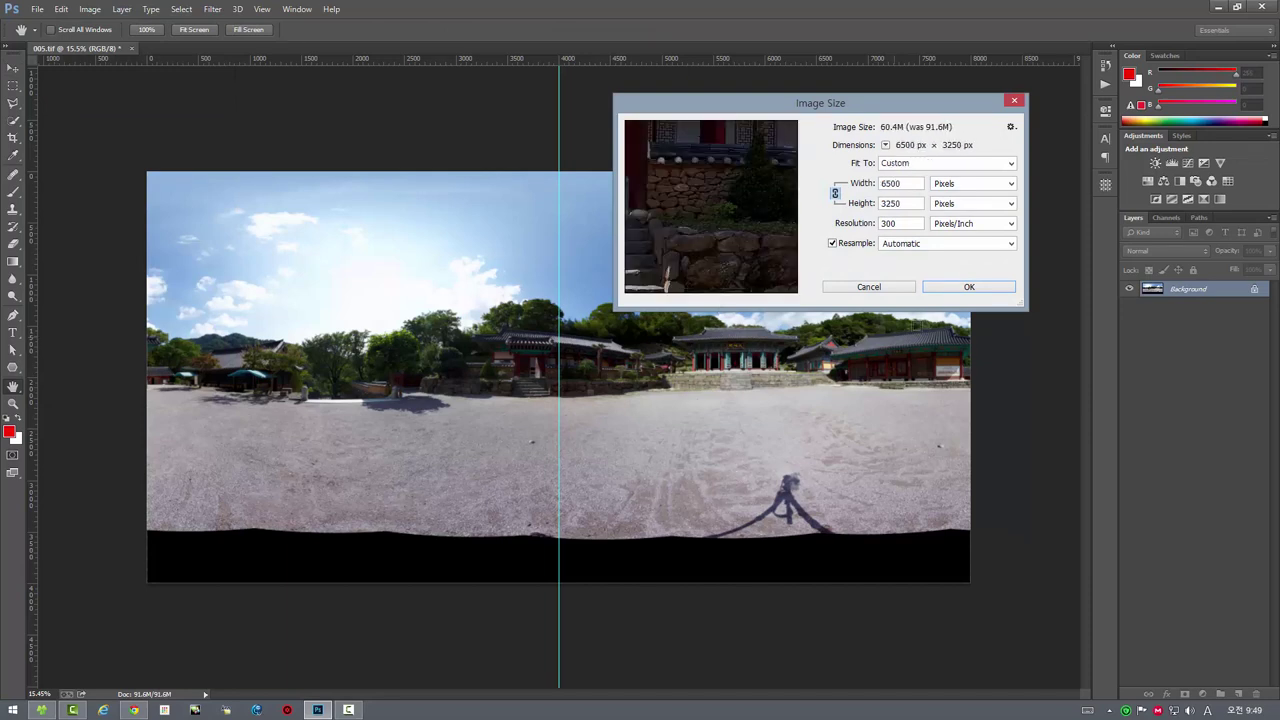
{"action": "left_click", "coordinate": [980, 289]}
{"action": "key", "text": "v"}
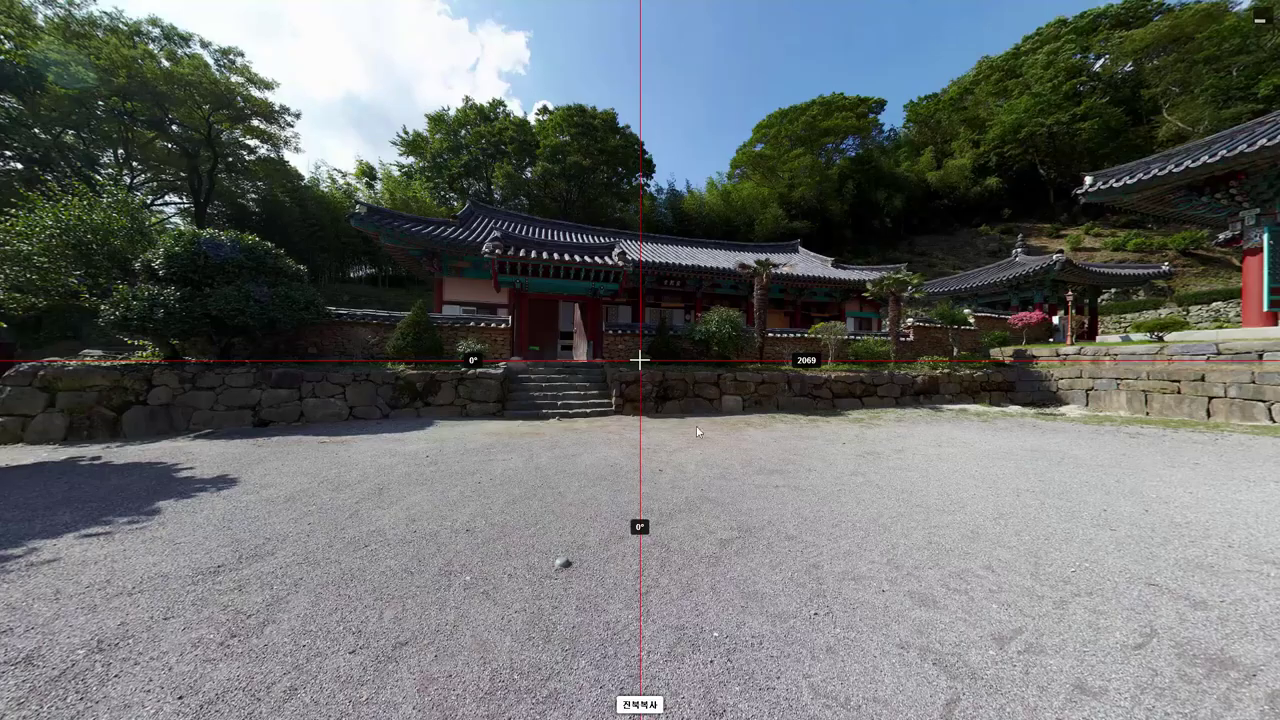
Tilt the resized panorama preview downward, then leave full screen and close it
{"action": "left_click_drag", "start_coordinate": [915, 523], "coordinate": [800, 393]}
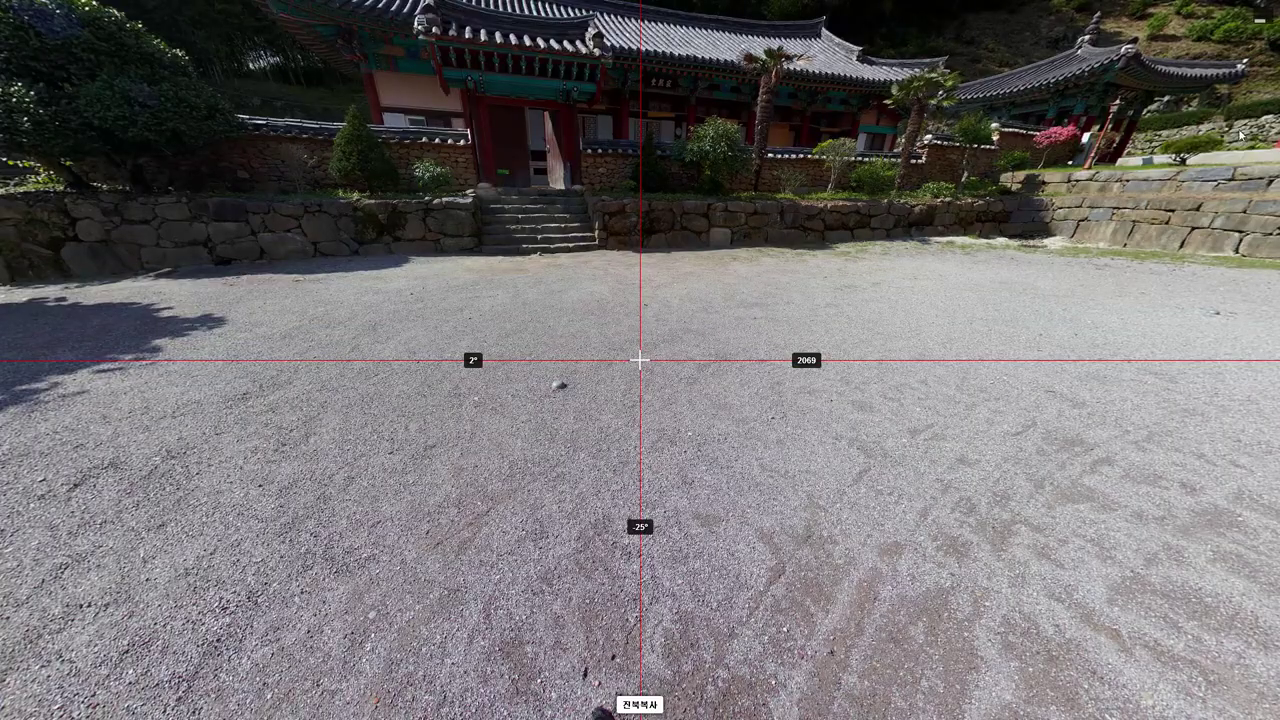
{"action": "left_click", "coordinate": [1260, 18]}
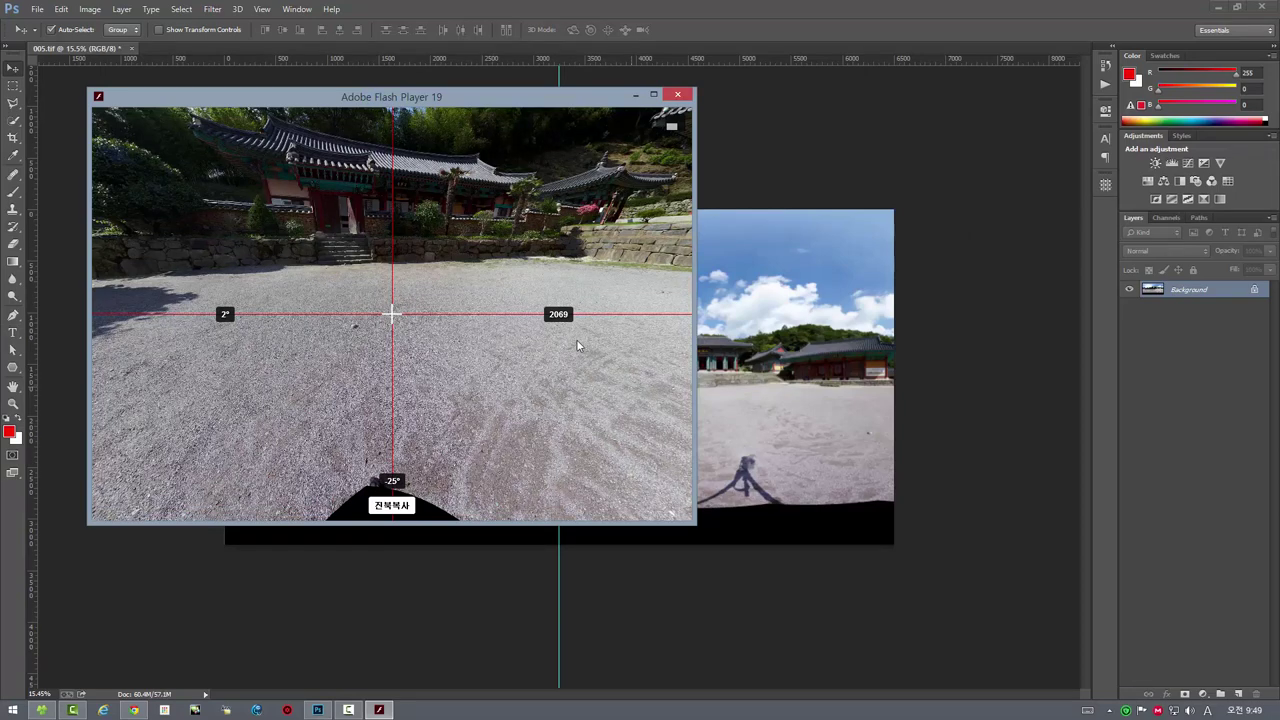
{"action": "left_click", "coordinate": [680, 96]}
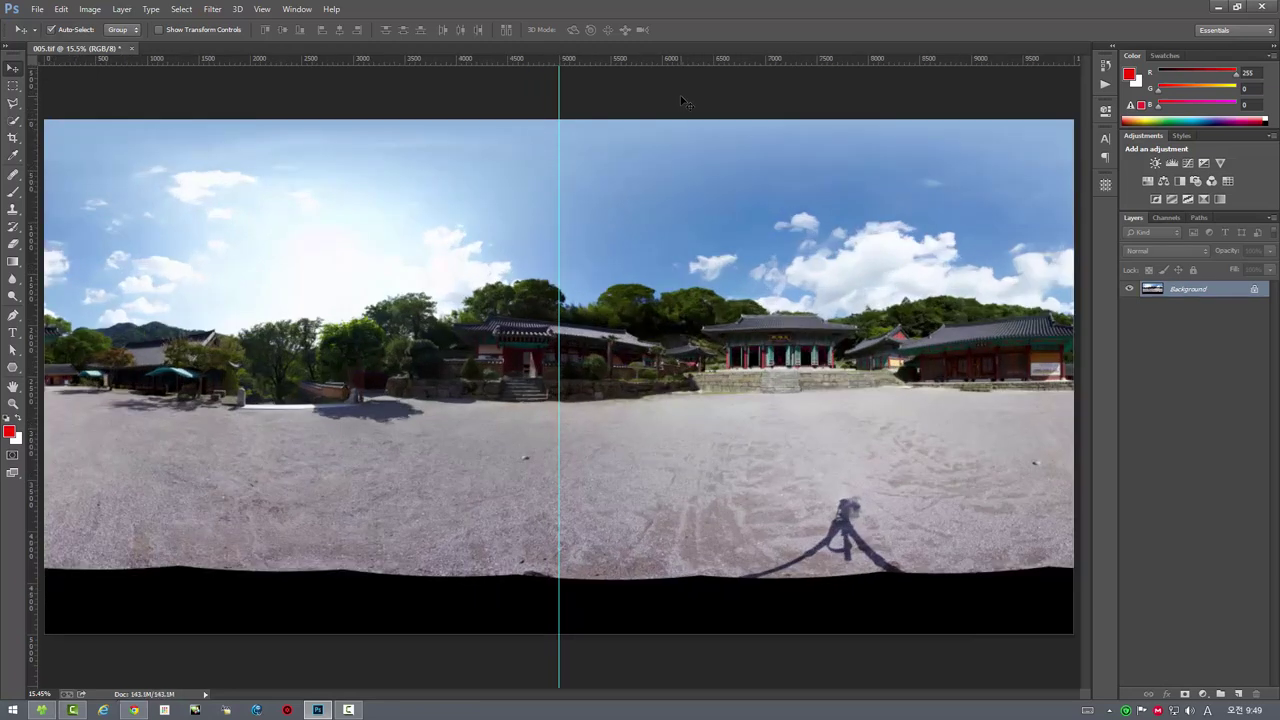
{"action": "left_click", "coordinate": [92, 13]}
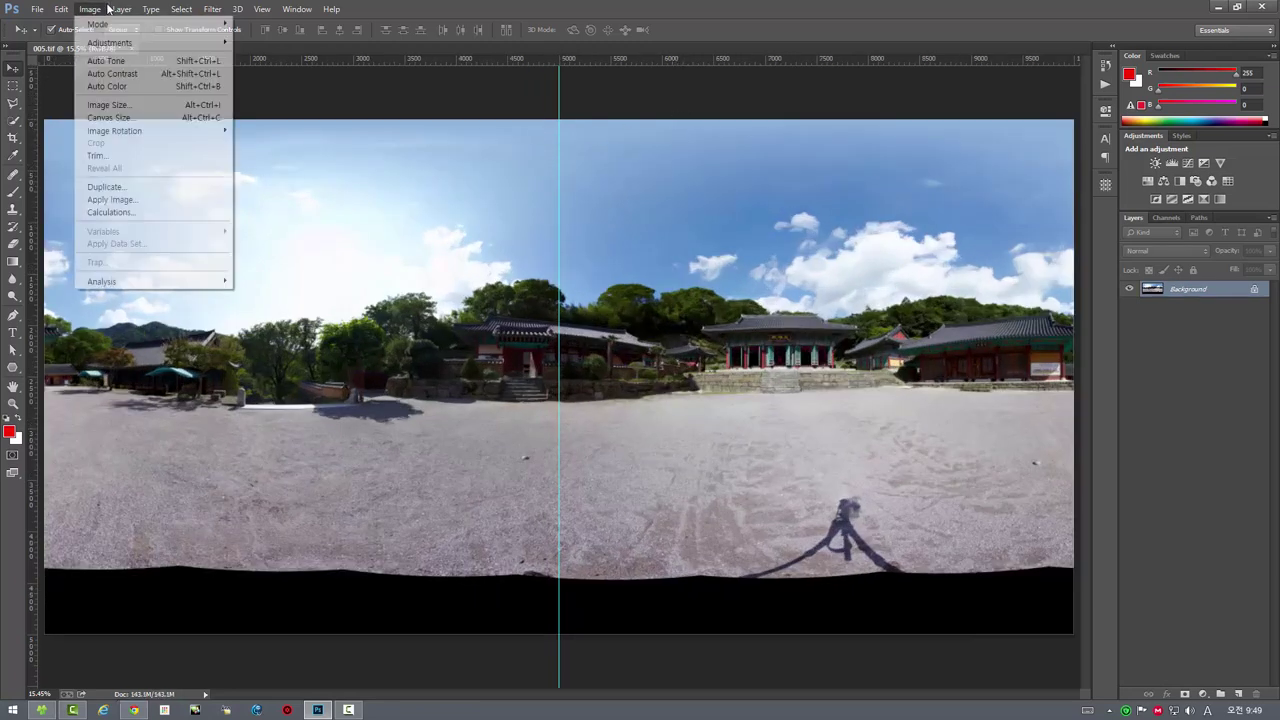
{"action": "left_click", "coordinate": [108, 105]}
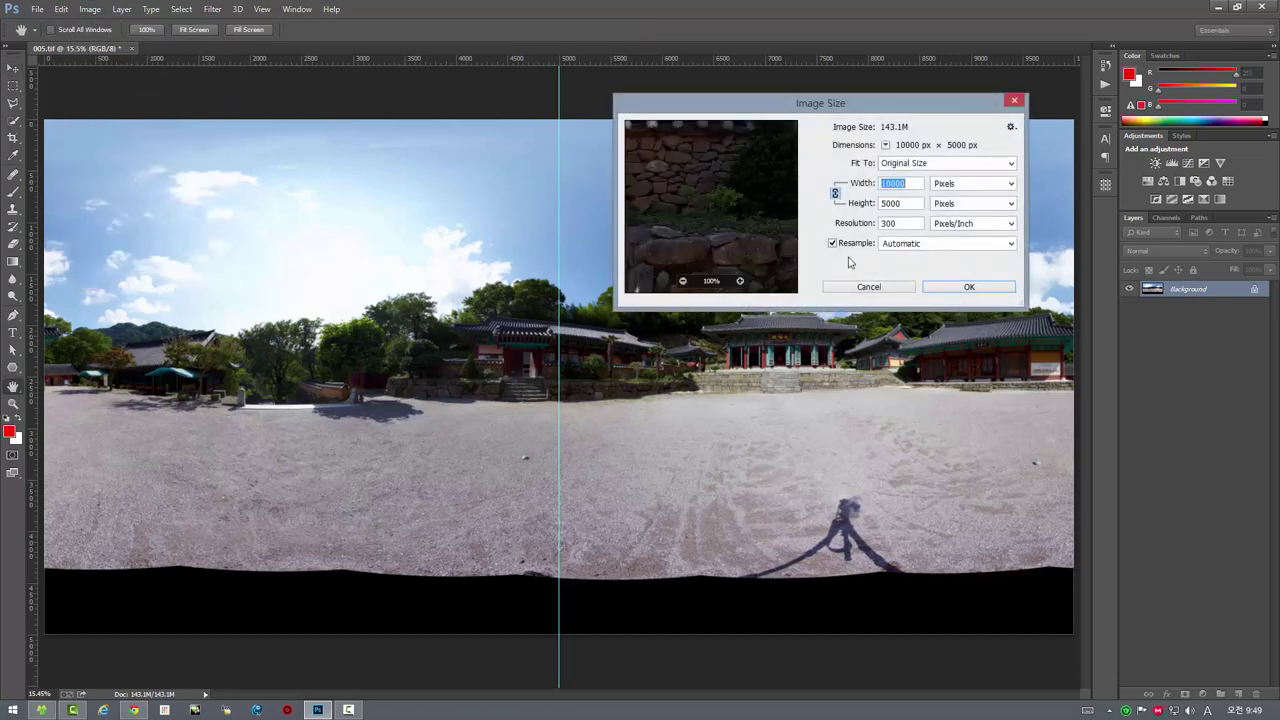
{"action": "left_click", "coordinate": [957, 286]}
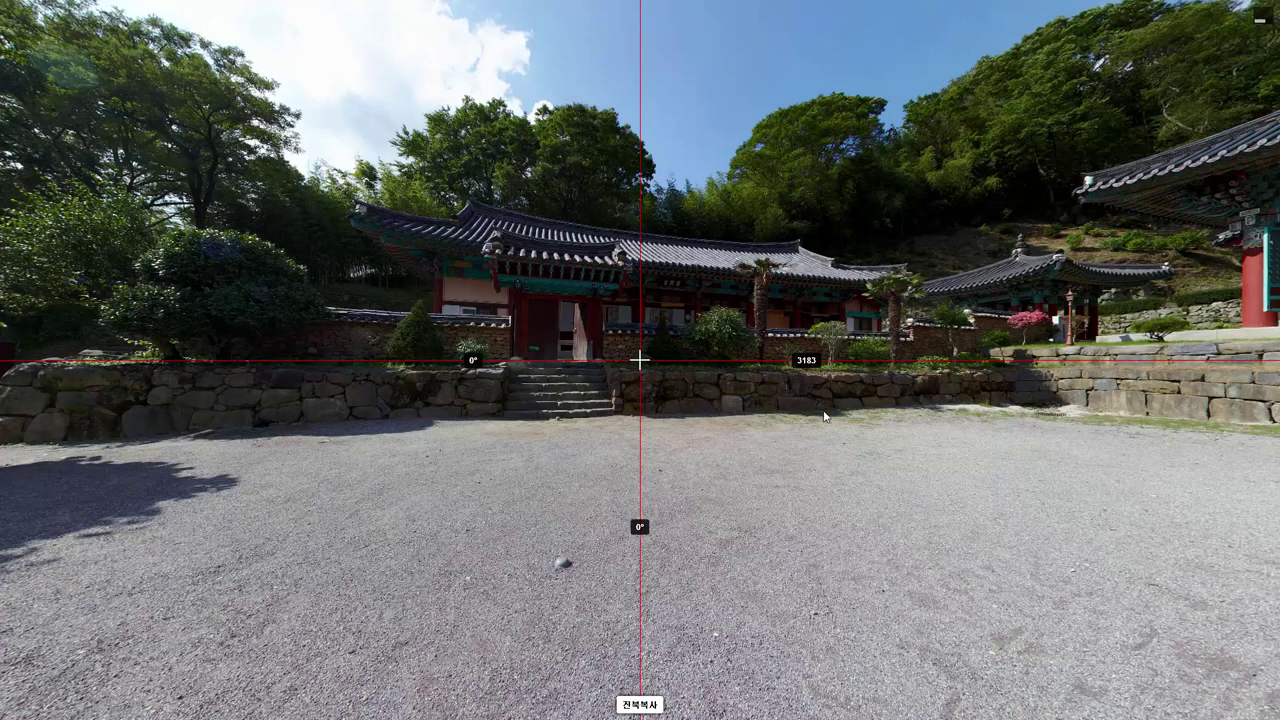
{"action": "left_click_drag", "start_coordinate": [846, 460], "coordinate": [819, 314]}
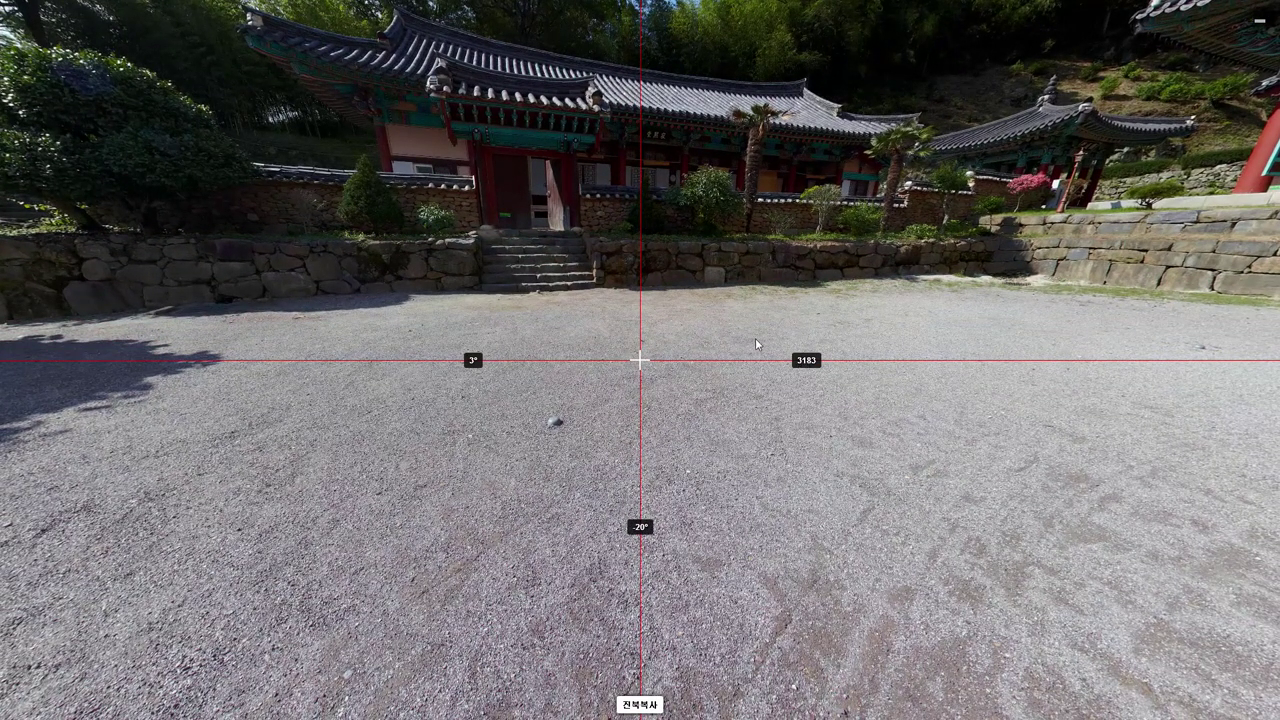
{"action": "left_click", "coordinate": [1260, 29]}
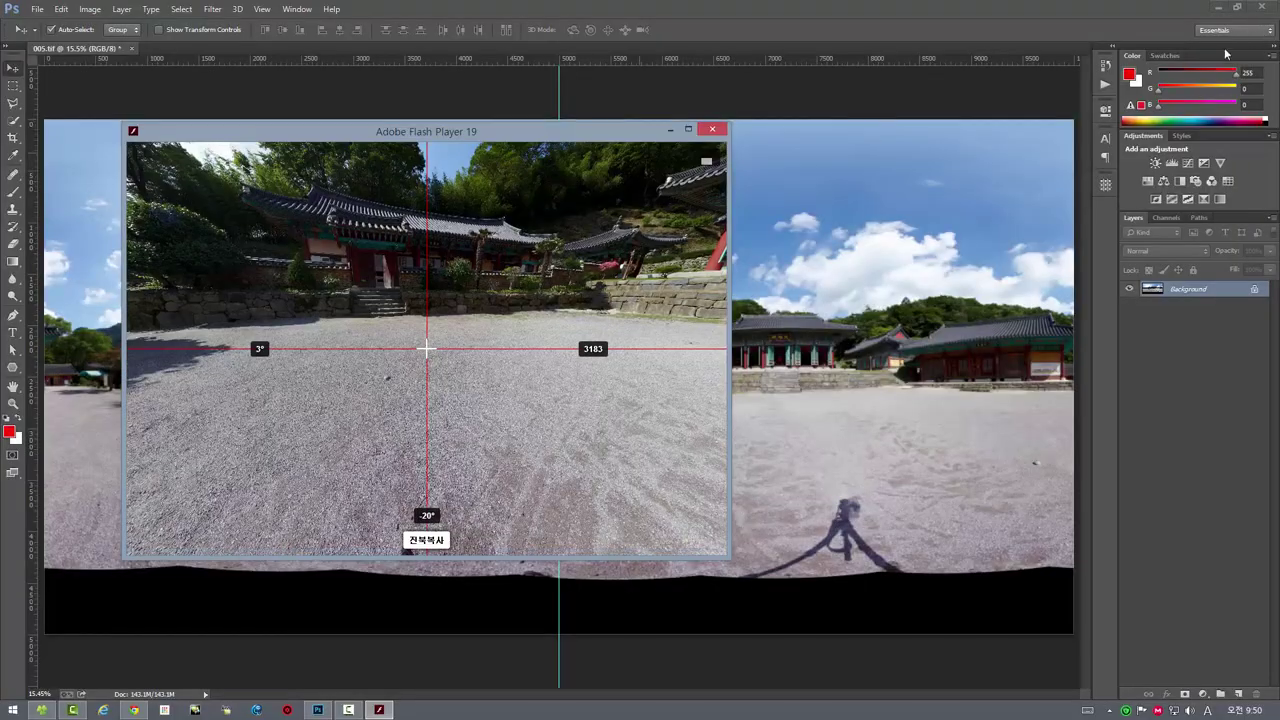
{"action": "left_click", "coordinate": [713, 129]}
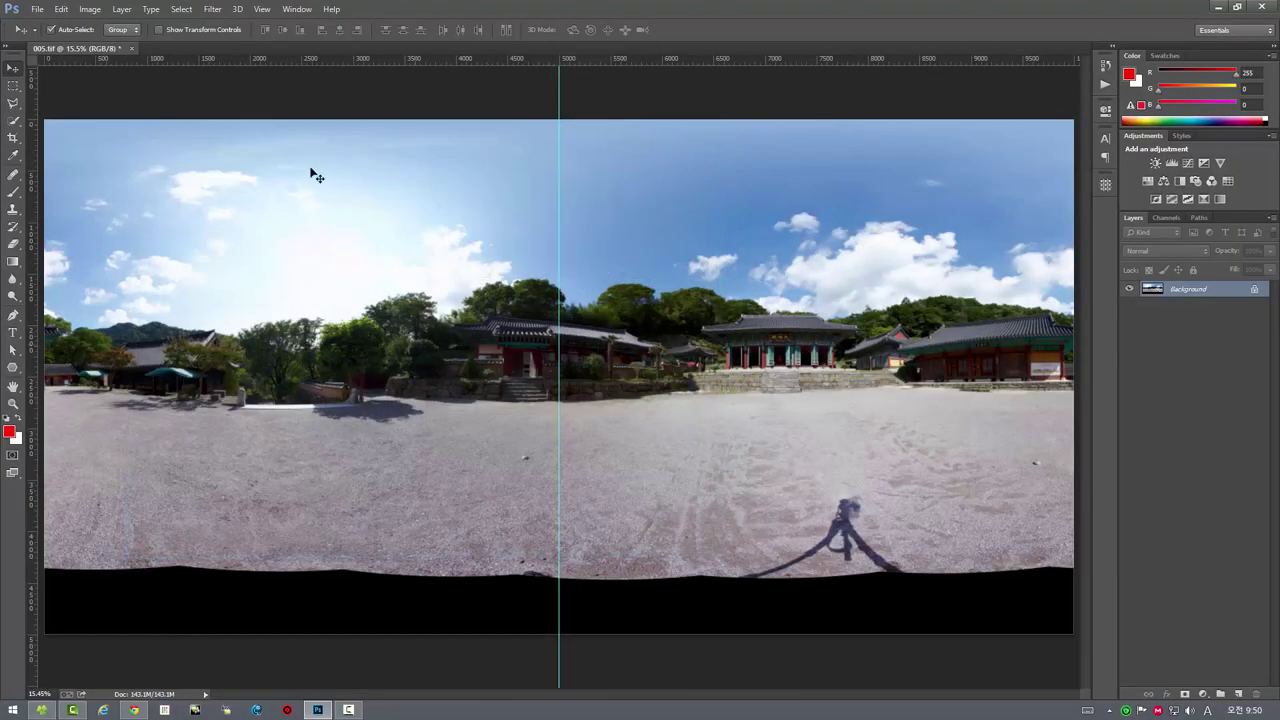
Extract a 3183-pixel, 90° HFOV flat ground view at yaw 0 with Panorama Tools Extract
{"action": "left_click", "coordinate": [214, 10]}
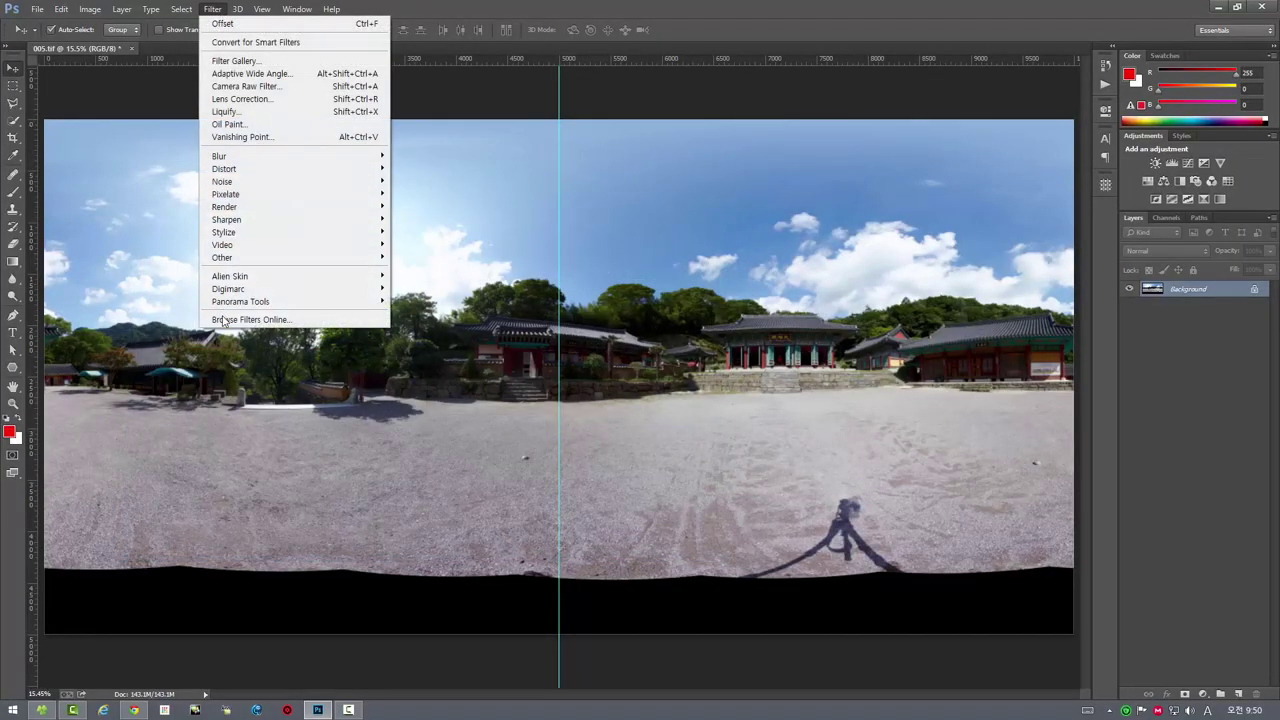
{"action": "mouse_move", "coordinate": [241, 301]}
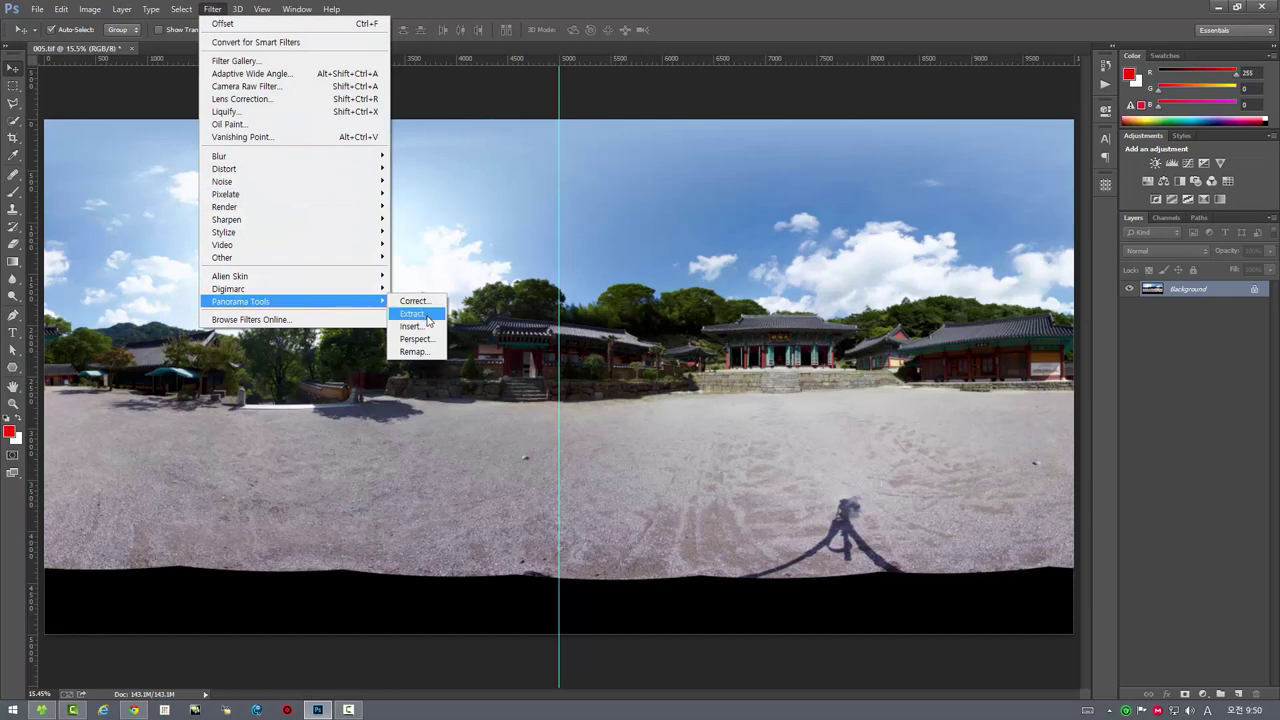
{"action": "left_click", "coordinate": [414, 314]}
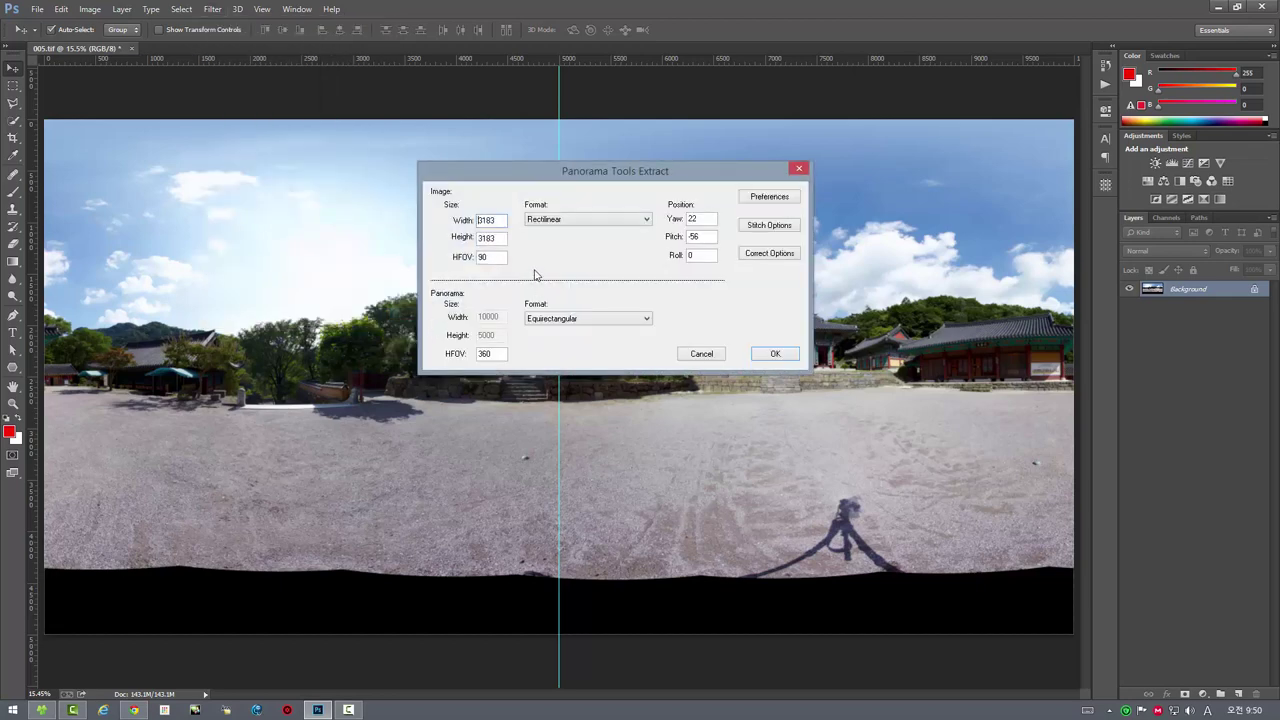
{"action": "left_click_drag", "start_coordinate": [497, 221], "coordinate": [469, 220]}
{"action": "left_click", "coordinate": [484, 256]}
{"action": "left_click_drag", "start_coordinate": [707, 218], "coordinate": [626, 214]}
{"action": "type", "text": "0"}
{"action": "left_click", "coordinate": [785, 355]}
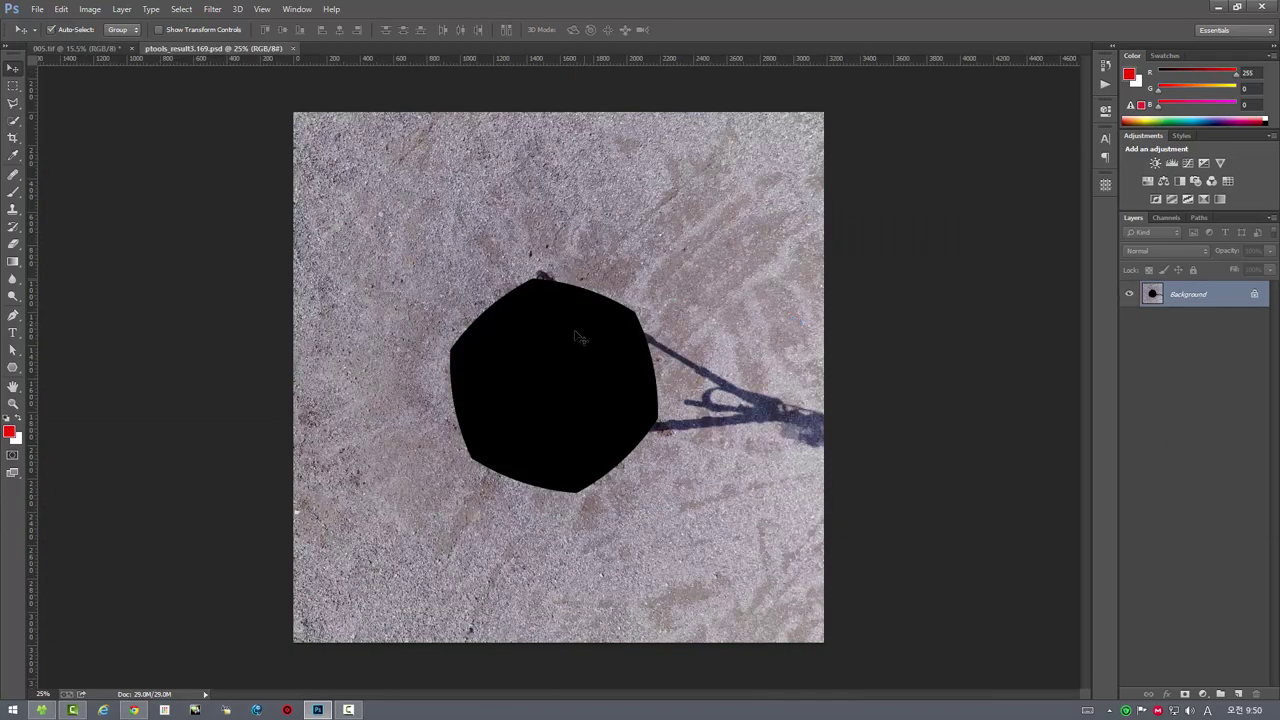
{"action": "left_click", "coordinate": [13, 403]}
{"action": "double_click", "coordinate": [13, 403]}
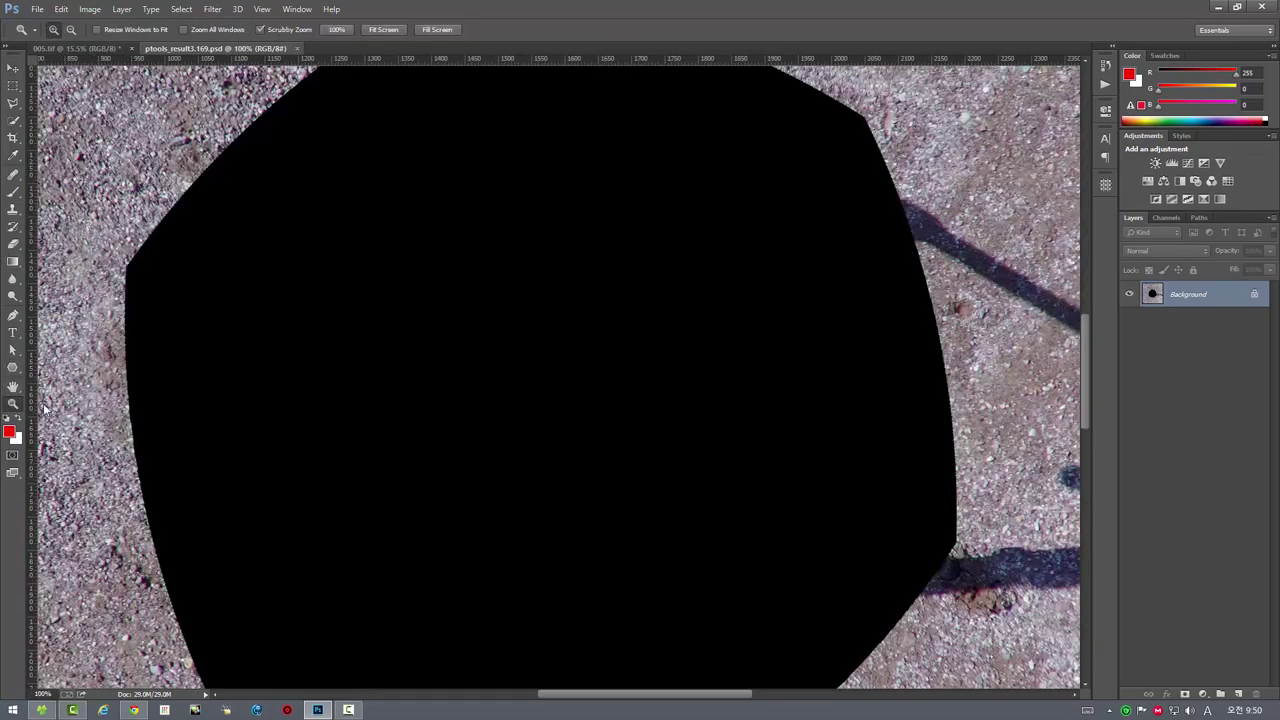
{"action": "left_click", "coordinate": [331, 417], "text": "alt"}
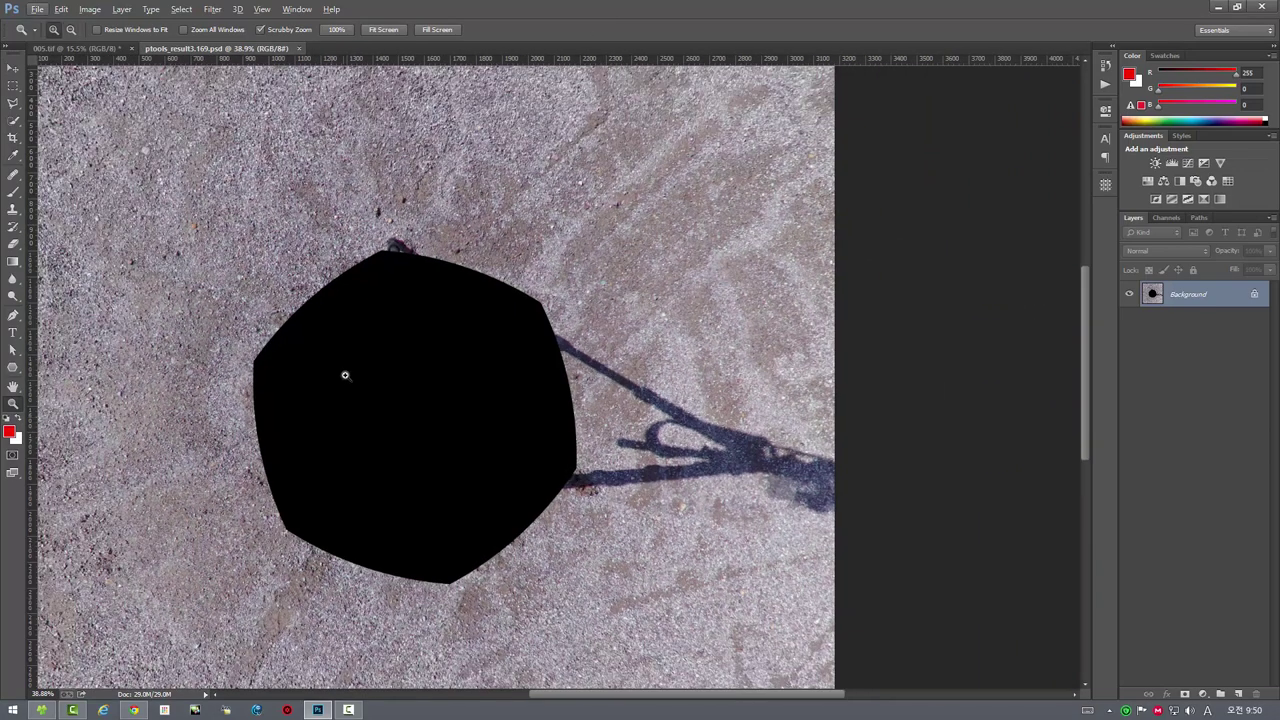
{"action": "left_click_drag", "start_coordinate": [346, 371], "coordinate": [60, 220]}
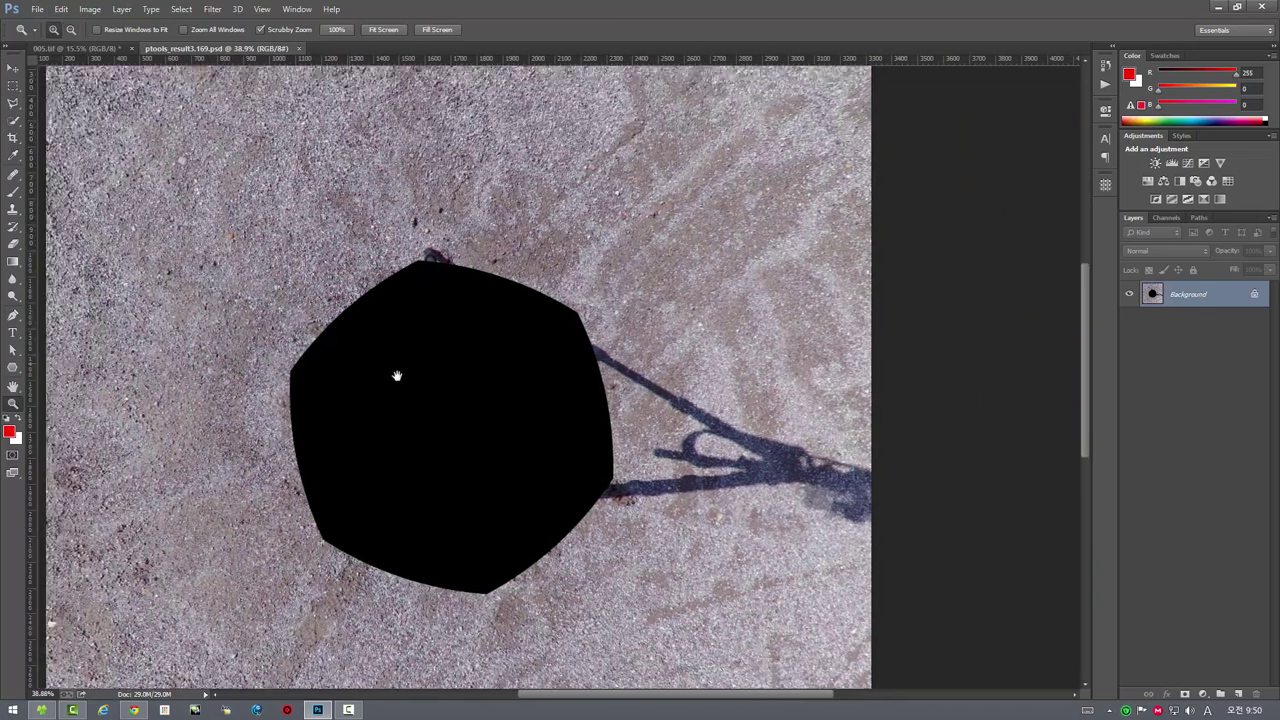
{"action": "key", "text": "ctrl+r"}
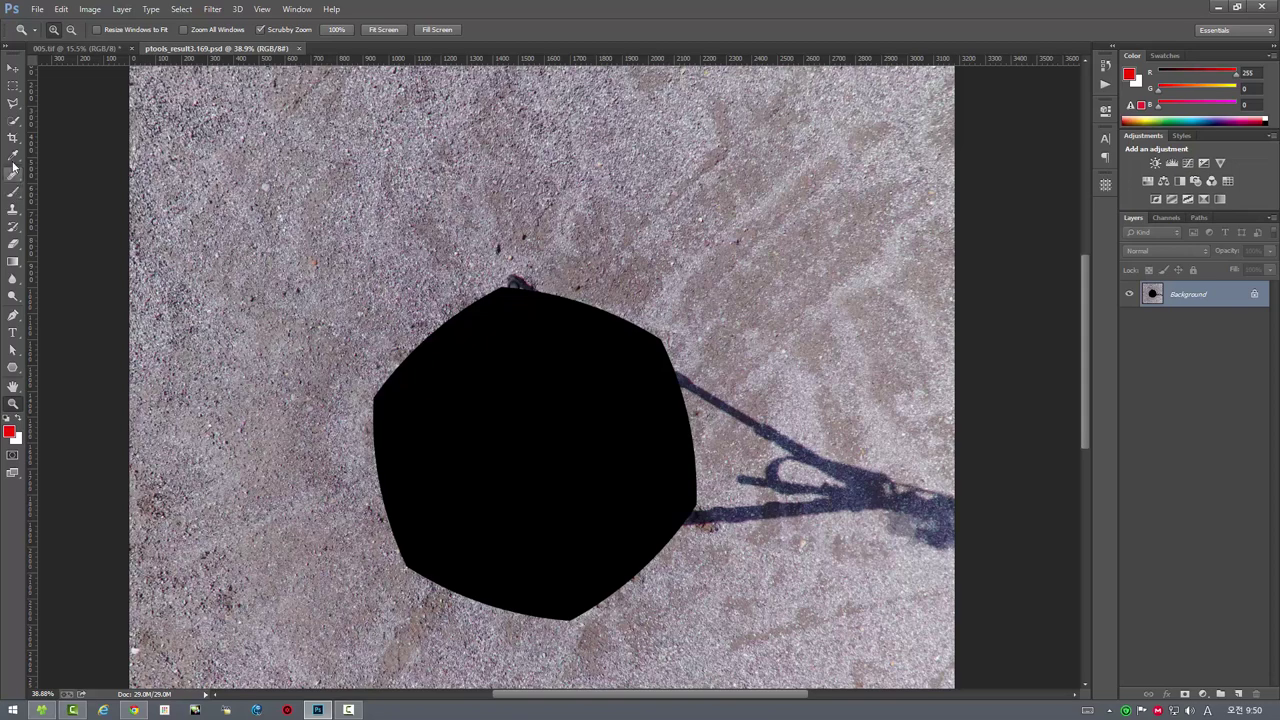
Clone gravel over the black patch with a 500 px Clone Stamp, undoing the poor strokes
{"action": "left_click", "coordinate": [13, 208]}
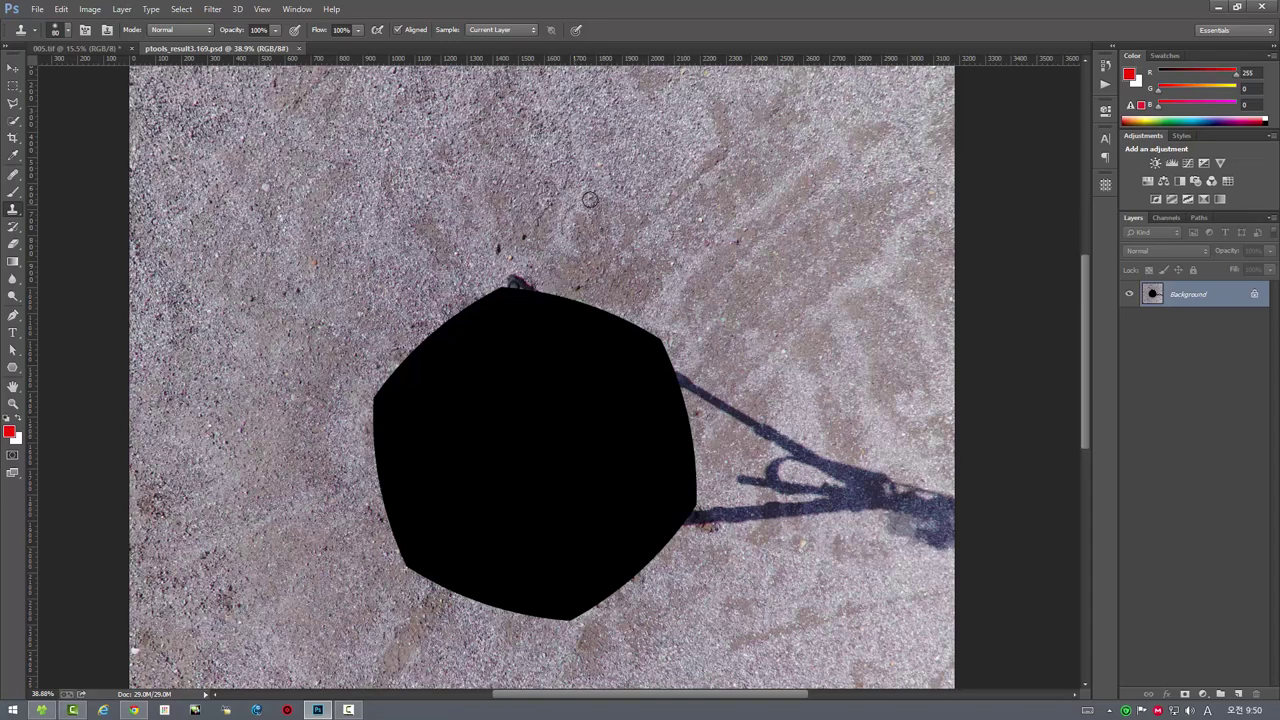
{"action": "key", "text": "bracketright"}
{"action": "key", "text": "bracketright"}
{"action": "key", "text": "bracketright"}
{"action": "key", "text": "bracketright"}
{"action": "key", "text": "bracketright"}
{"action": "key", "text": "bracketright"}
{"action": "key", "text": "bracketright"}
{"action": "left_click", "coordinate": [745, 142], "text": "alt"}
{"action": "mouse_move", "coordinate": [557, 300]}
{"action": "left_mouse_down"}
{"action": "mouse_move", "coordinate": [668, 437]}
{"action": "mouse_move", "coordinate": [606, 530]}
{"action": "mouse_move", "coordinate": [480, 337]}
{"action": "mouse_move", "coordinate": [455, 340]}
{"action": "mouse_move", "coordinate": [508, 451]}
{"action": "mouse_move", "coordinate": [410, 420]}
{"action": "mouse_move", "coordinate": [400, 443]}
{"action": "mouse_move", "coordinate": [489, 477]}
{"action": "mouse_move", "coordinate": [400, 465]}
{"action": "mouse_move", "coordinate": [459, 328]}
{"action": "left_mouse_up"}
{"action": "key", "text": "ctrl+z"}
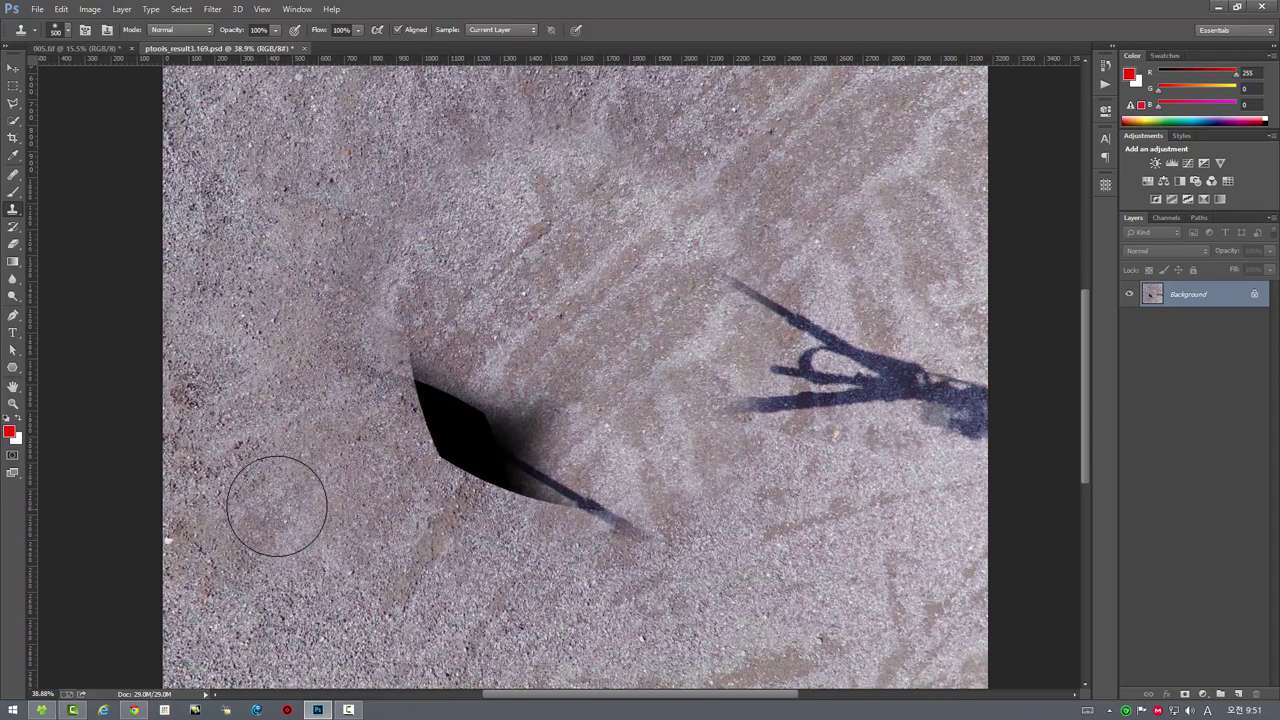
{"action": "mouse_move", "coordinate": [329, 443]}
{"action": "left_mouse_down"}
{"action": "mouse_move", "coordinate": [420, 375]}
{"action": "mouse_move", "coordinate": [440, 420]}
{"action": "mouse_move", "coordinate": [605, 520]}
{"action": "mouse_move", "coordinate": [528, 440]}
{"action": "mouse_move", "coordinate": [500, 457]}
{"action": "mouse_move", "coordinate": [451, 428]}
{"action": "mouse_move", "coordinate": [497, 475]}
{"action": "mouse_move", "coordinate": [543, 430]}
{"action": "mouse_move", "coordinate": [620, 510]}
{"action": "mouse_move", "coordinate": [520, 425]}
{"action": "mouse_move", "coordinate": [540, 420]}
{"action": "left_mouse_up"}
{"action": "key", "text": "ctrl+z"}
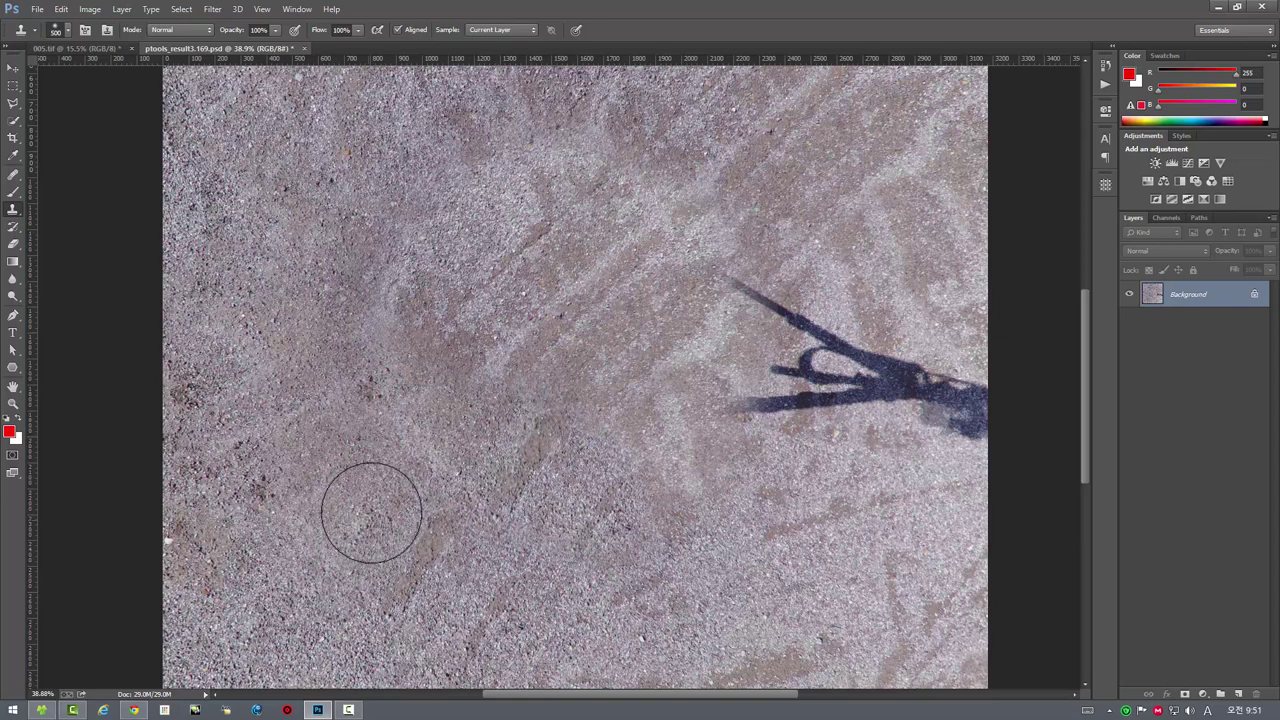
{"action": "scroll", "coordinate": [446, 496], "scroll_direction": "down", "scroll_amount": 2}
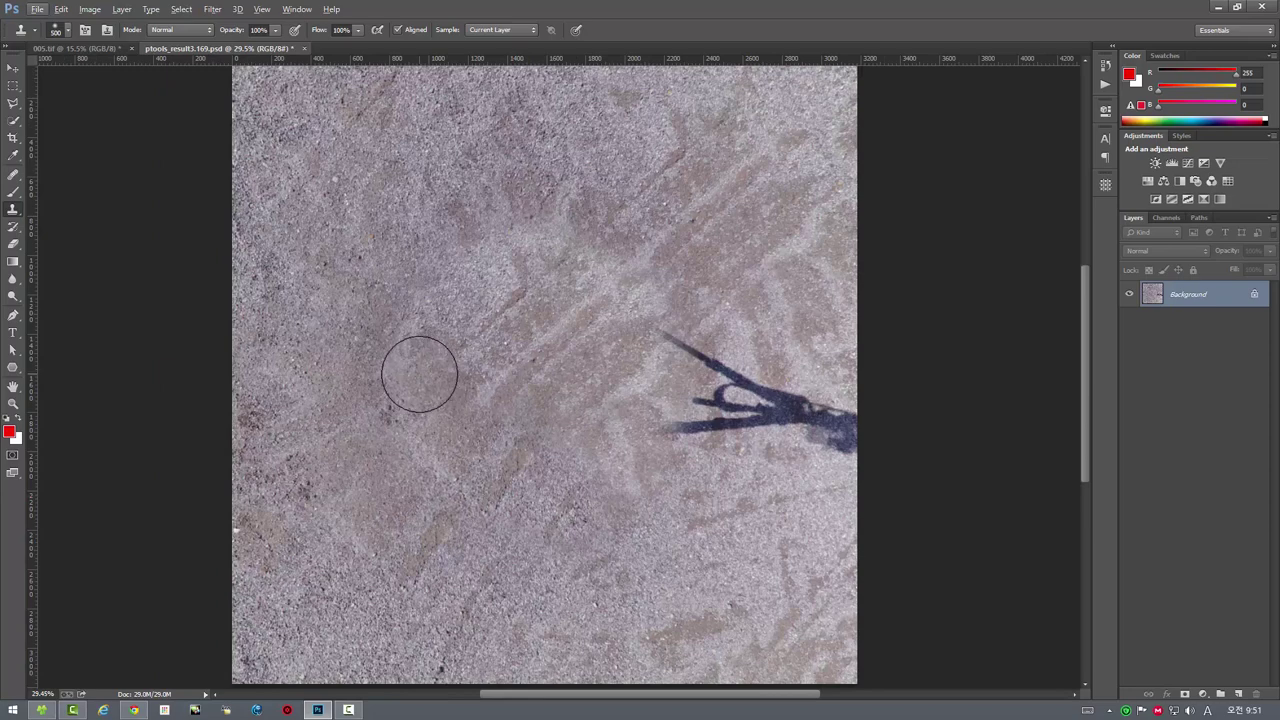
{"action": "key", "text": "j"}
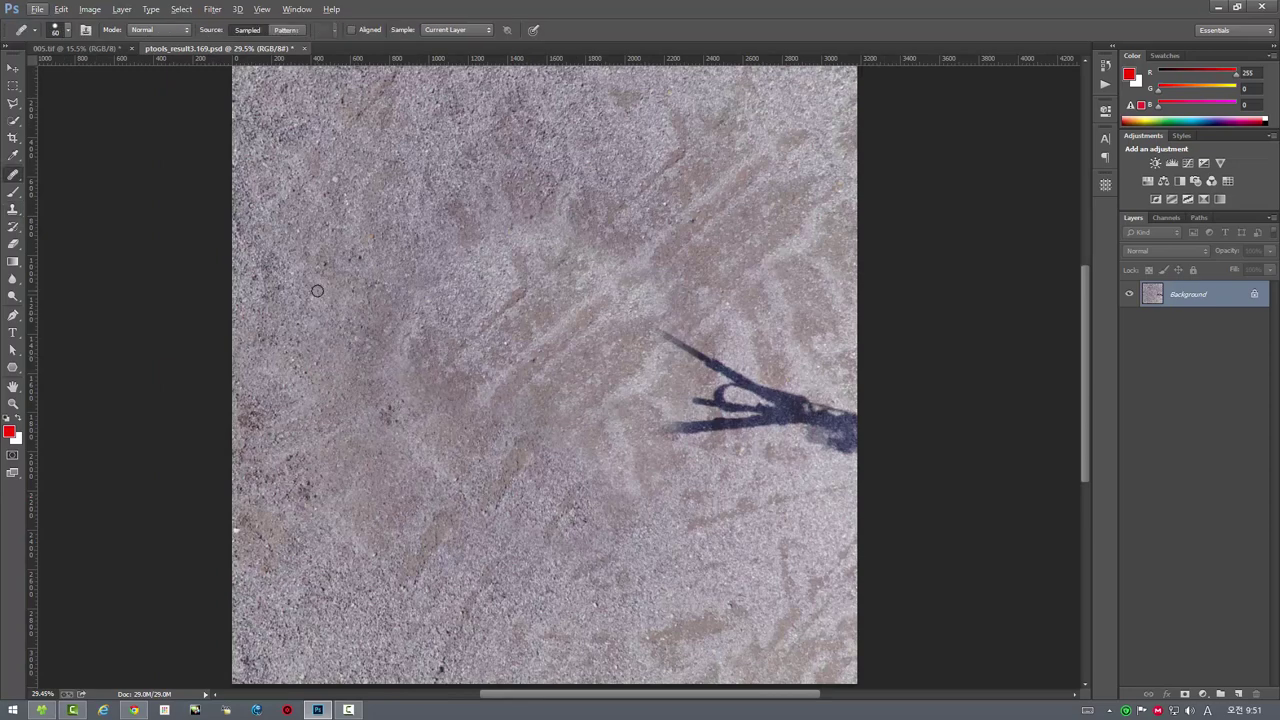
Heal the dark specks with a 400 px healing brush, blending the patch into the gravel
{"action": "key", "text": "bracketright"}
{"action": "key", "text": "bracketright"}
{"action": "key", "text": "bracketright"}
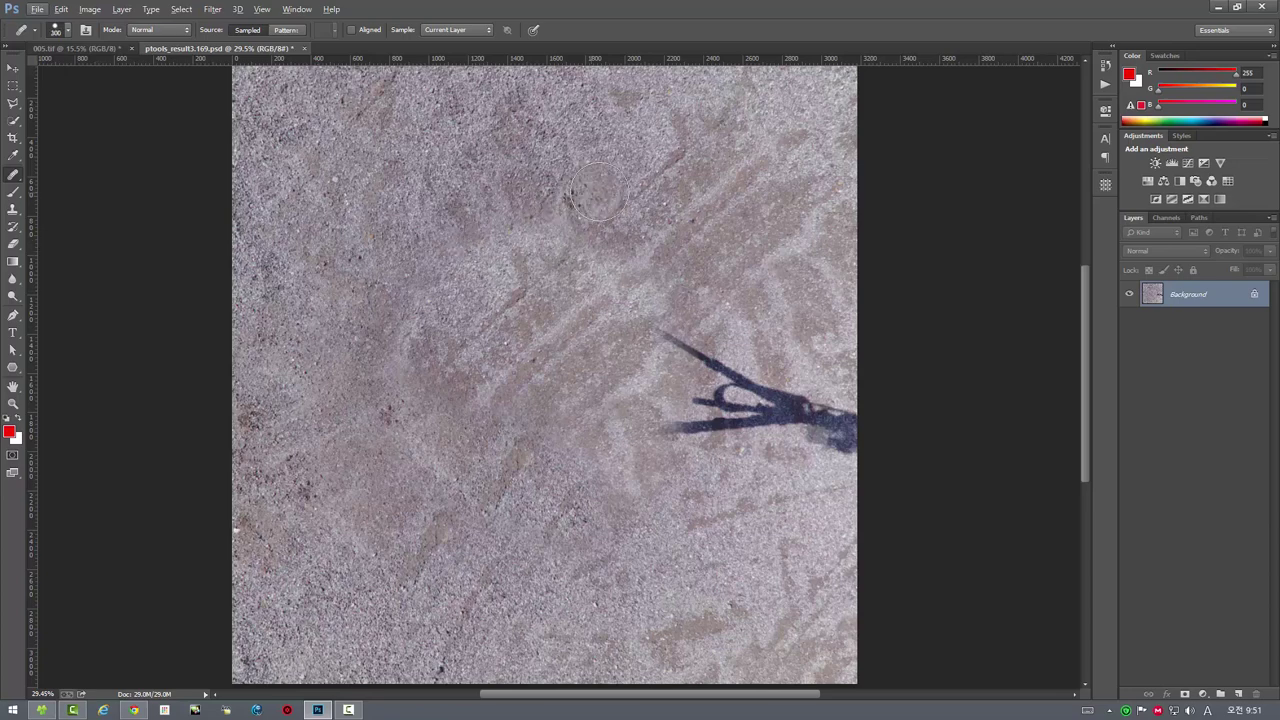
{"action": "key", "text": "bracketright"}
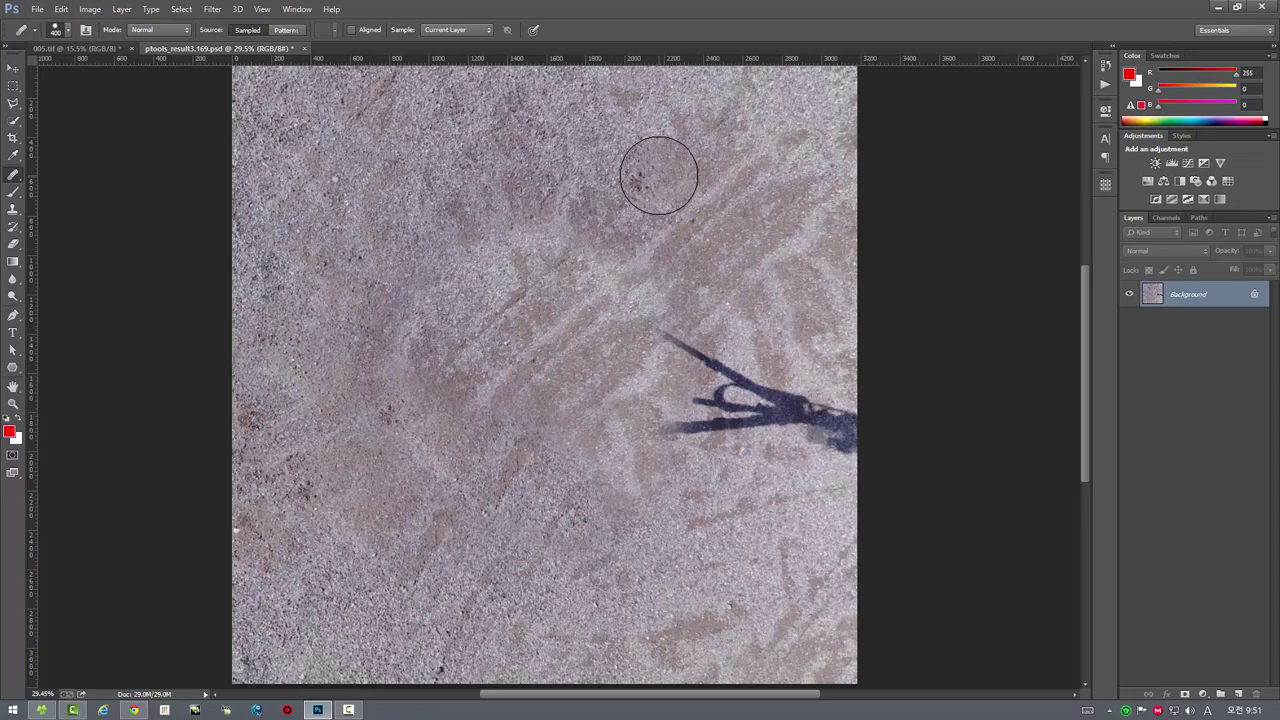
{"action": "left_click", "coordinate": [658, 175]}
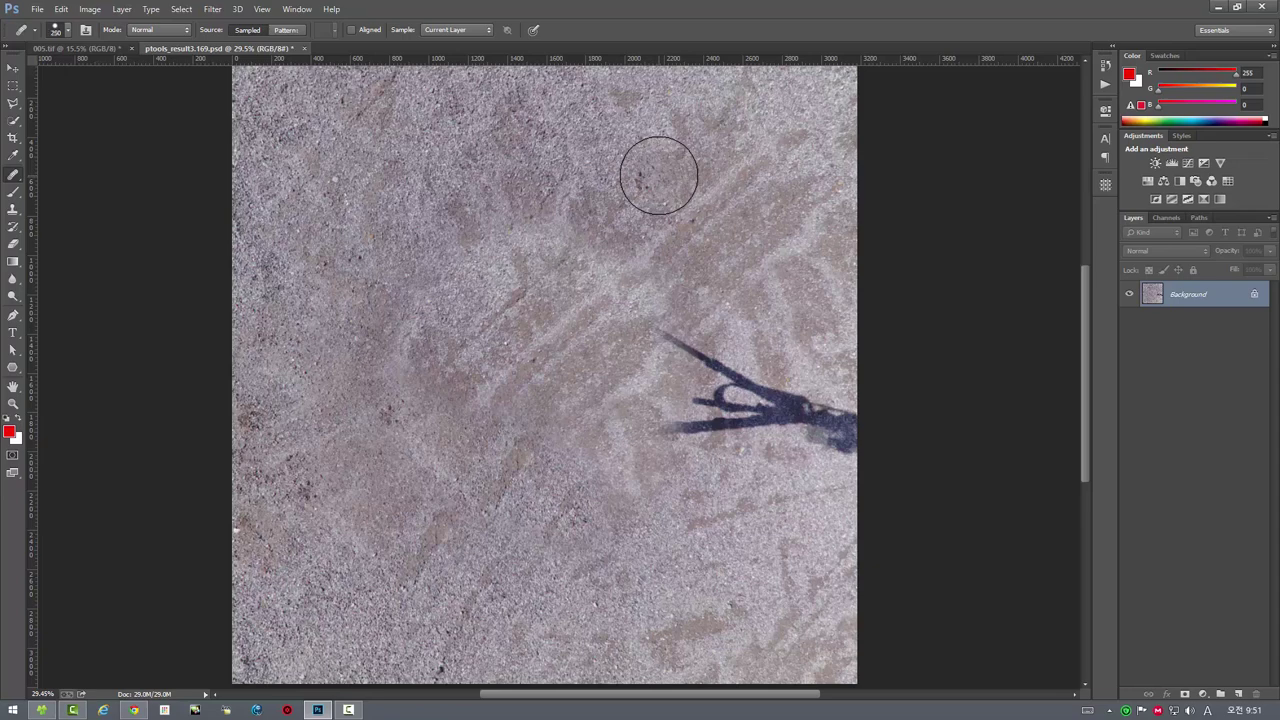
{"action": "left_click", "coordinate": [658, 175]}
{"action": "left_click", "coordinate": [658, 175]}
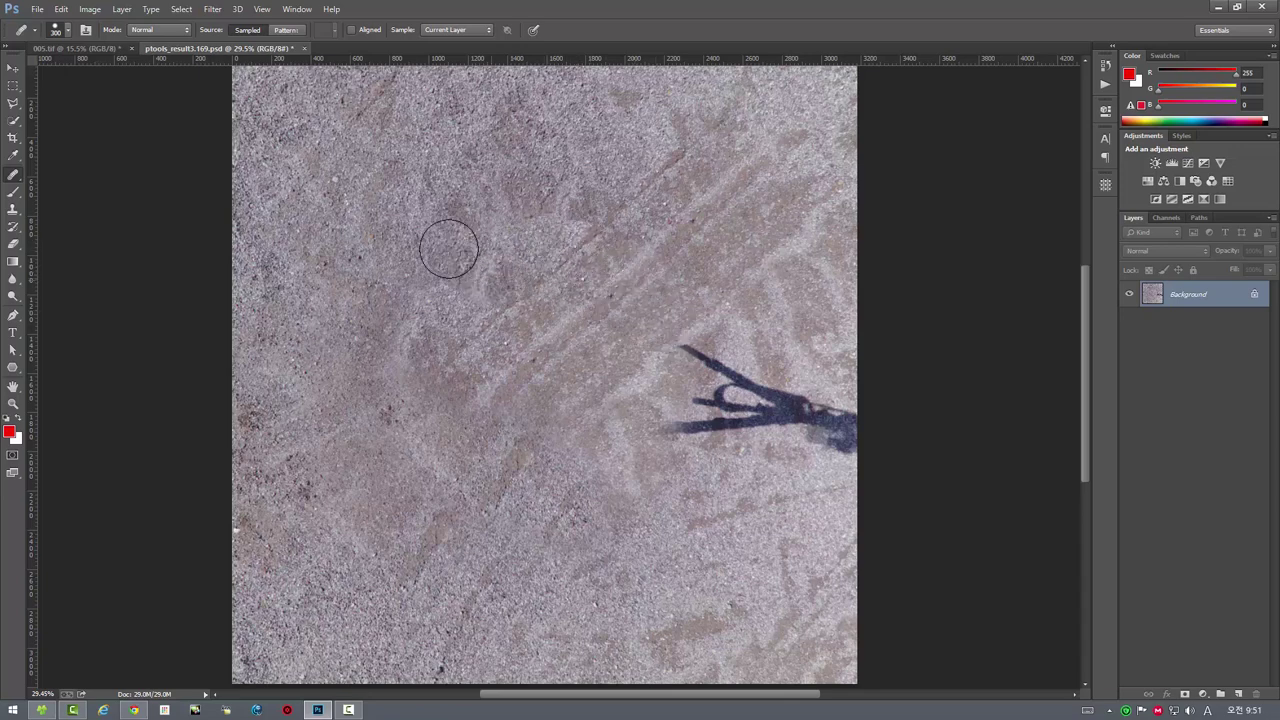
{"action": "left_click_drag", "start_coordinate": [463, 302], "coordinate": [391, 346]}
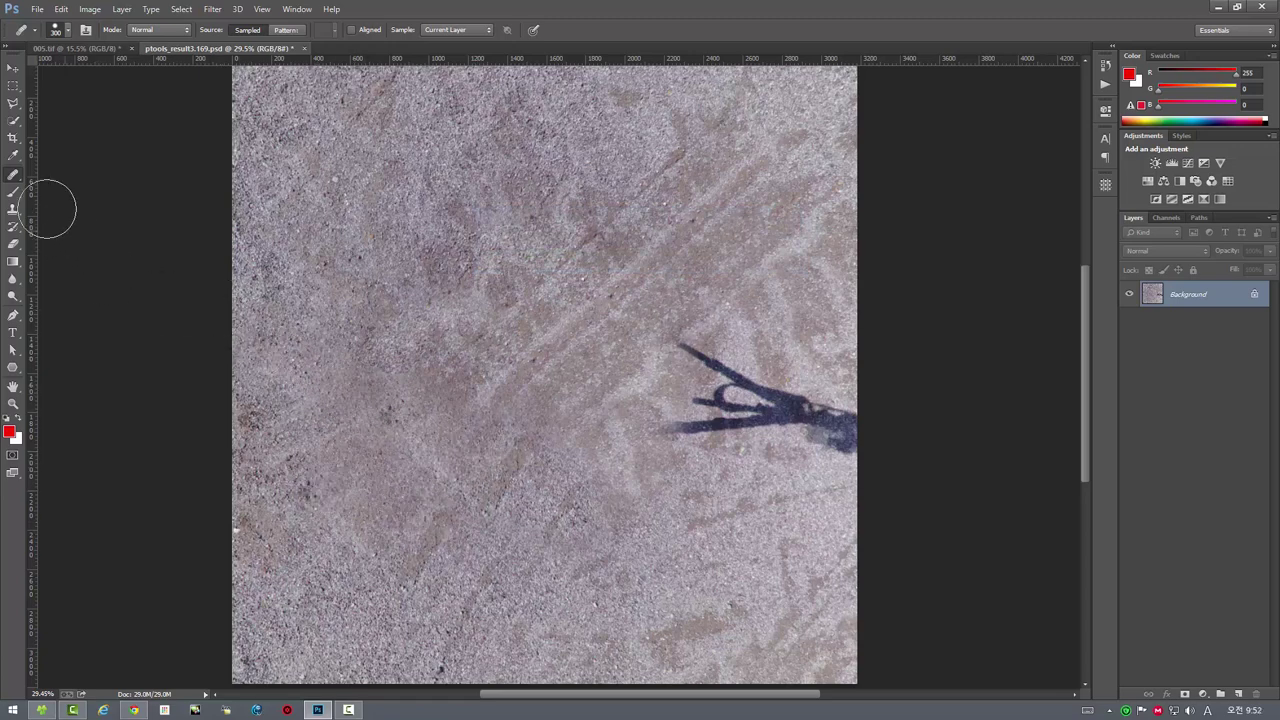
{"action": "right_click", "coordinate": [15, 178]}
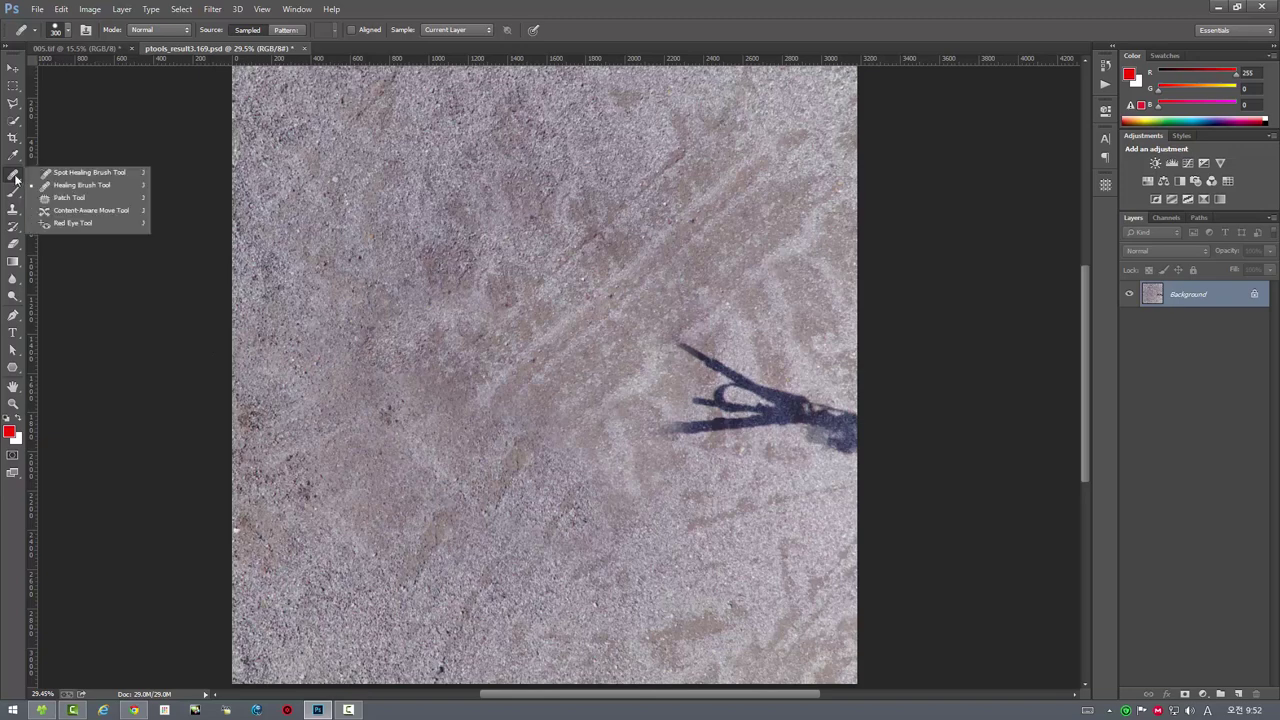
{"action": "left_click", "coordinate": [69, 185]}
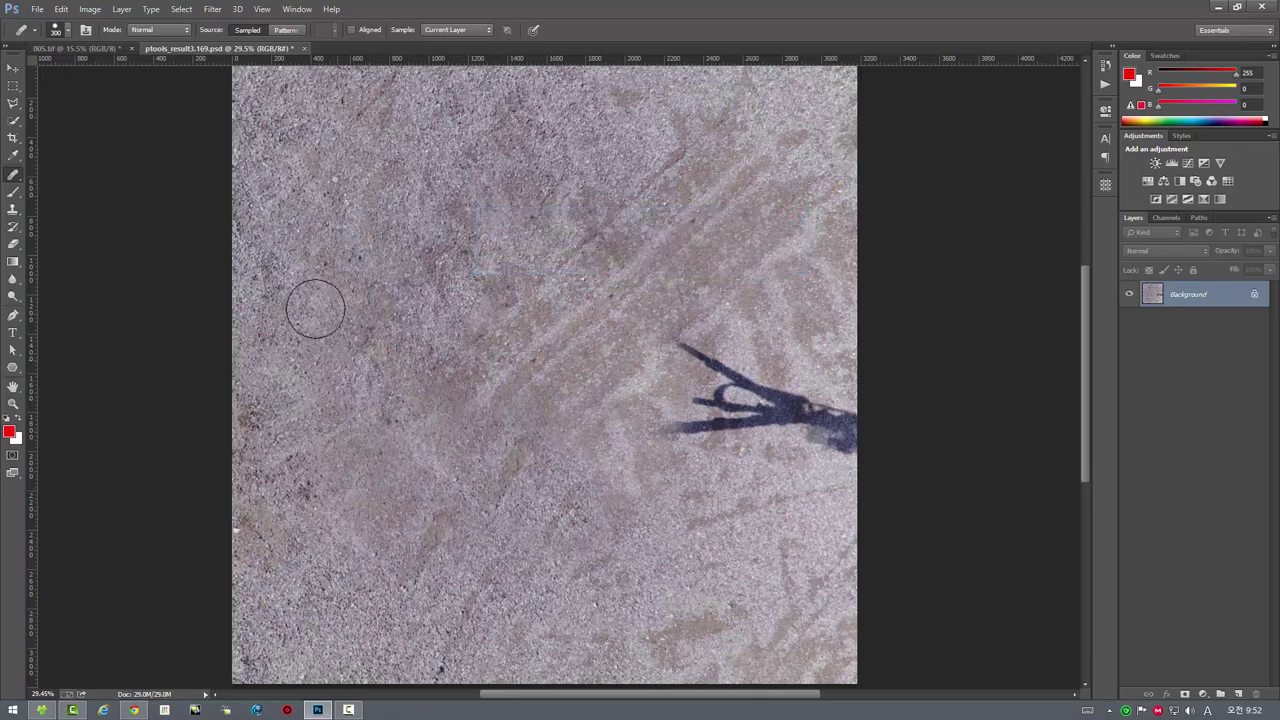
Insert the retouched ground view at pitch -90 into a 10000 × 5000 equirectangular panorama
{"action": "left_click", "coordinate": [211, 9]}
{"action": "mouse_move", "coordinate": [241, 301]}
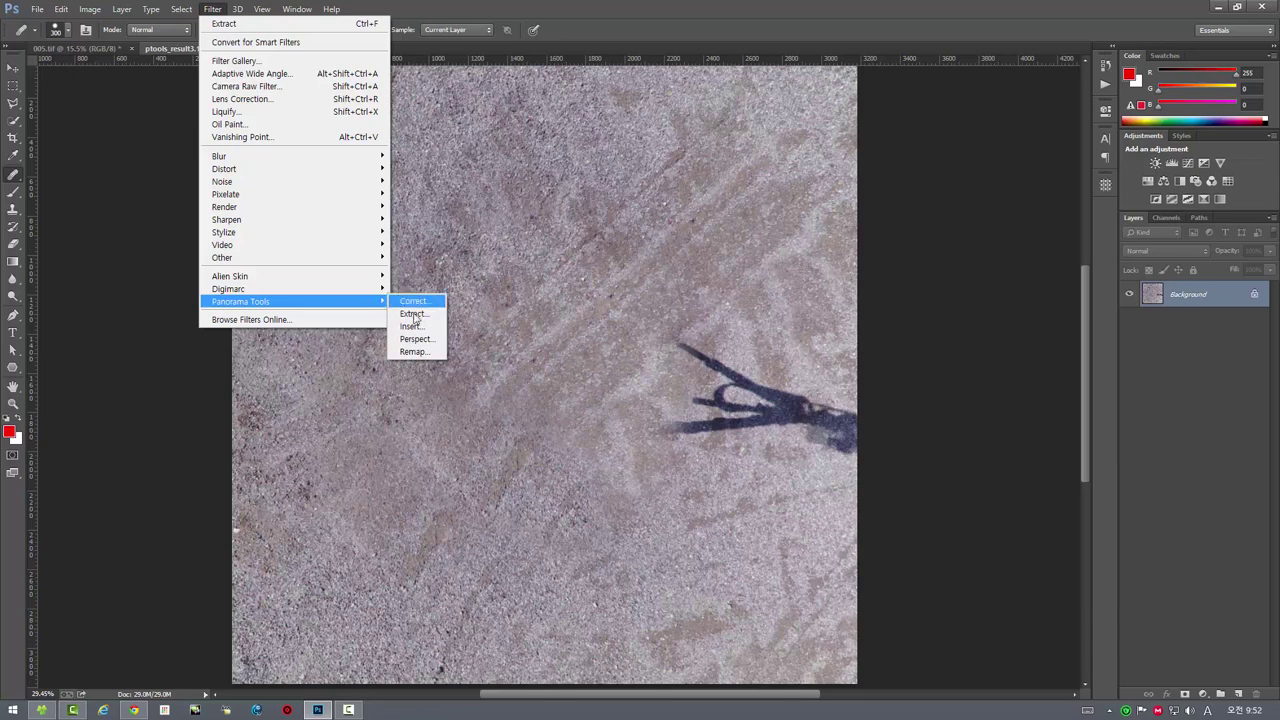
{"action": "left_click", "coordinate": [411, 326]}
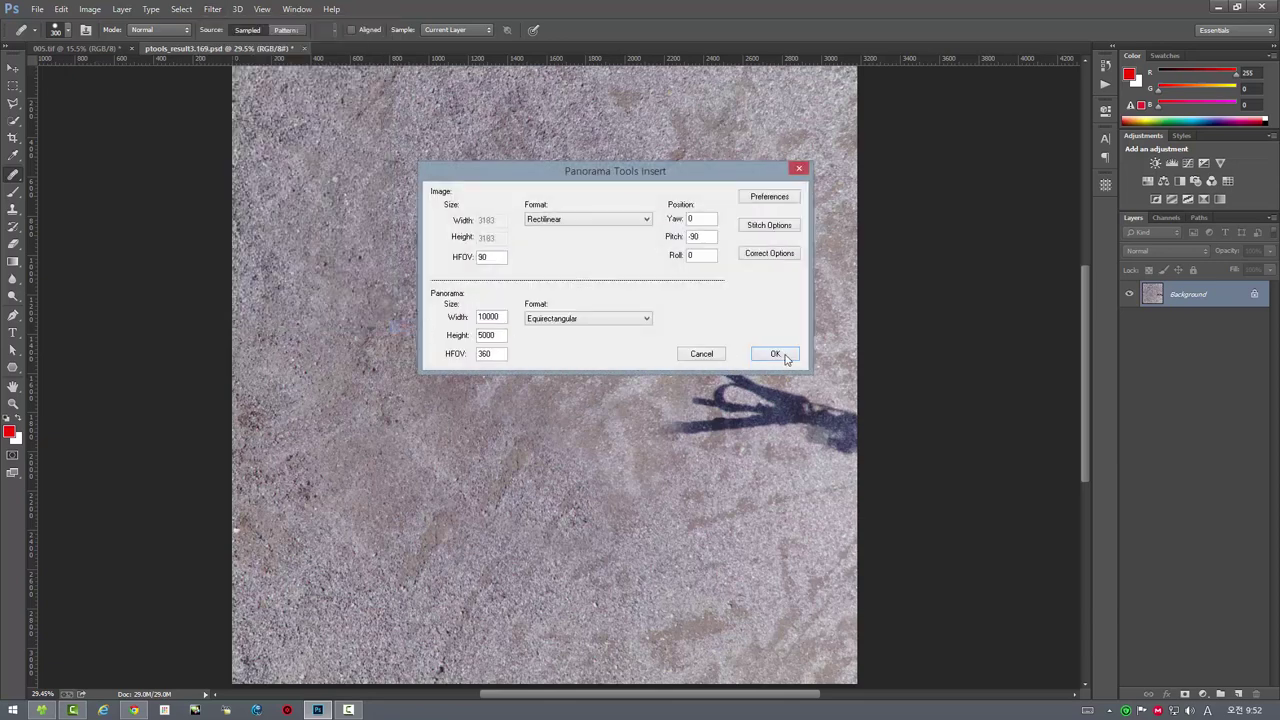
{"action": "left_click", "coordinate": [776, 354]}
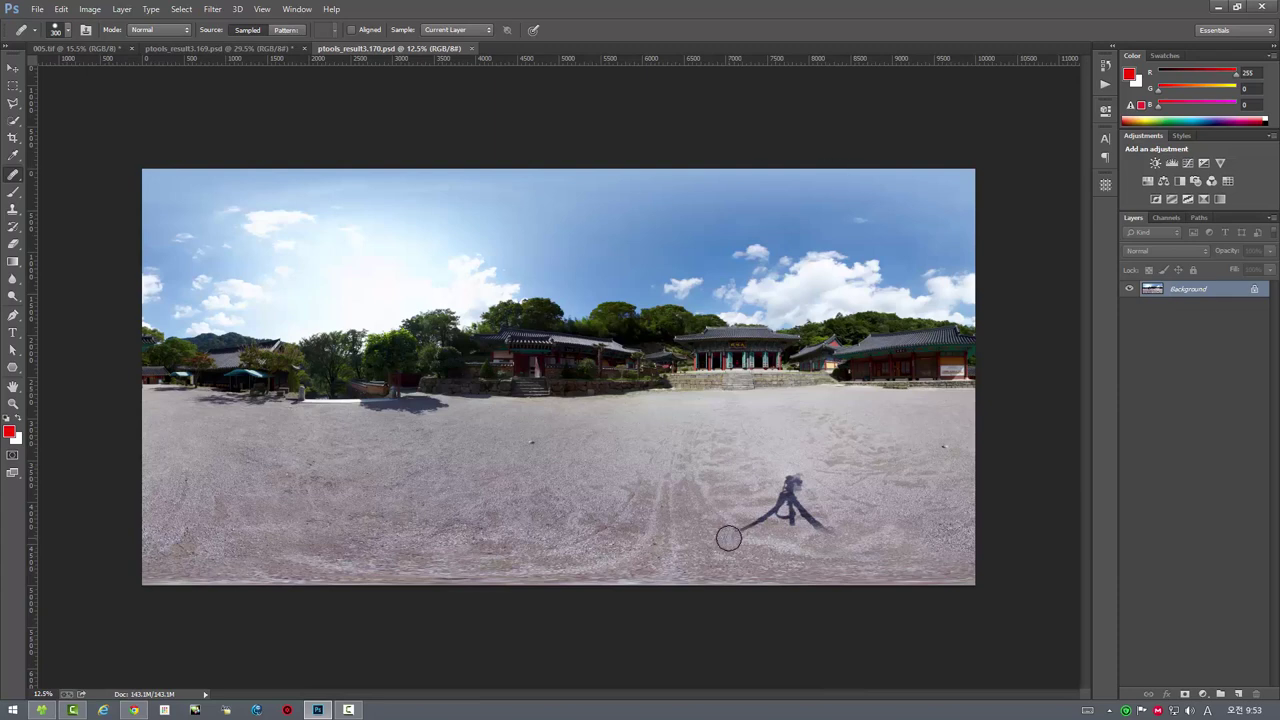
Close the extra ptools_result documents, paste the edited ground into 005.tif and merge it into Background
{"action": "key", "text": "ctrl+a"}
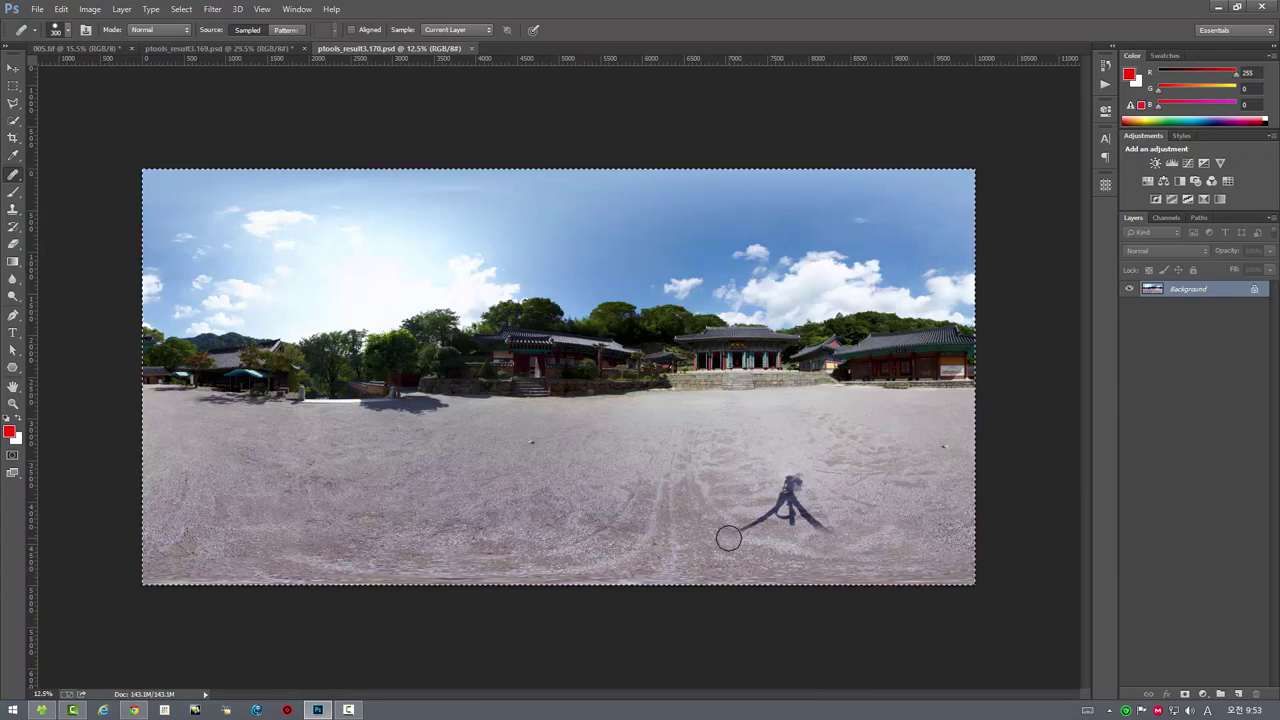
{"action": "left_click", "coordinate": [471, 48]}
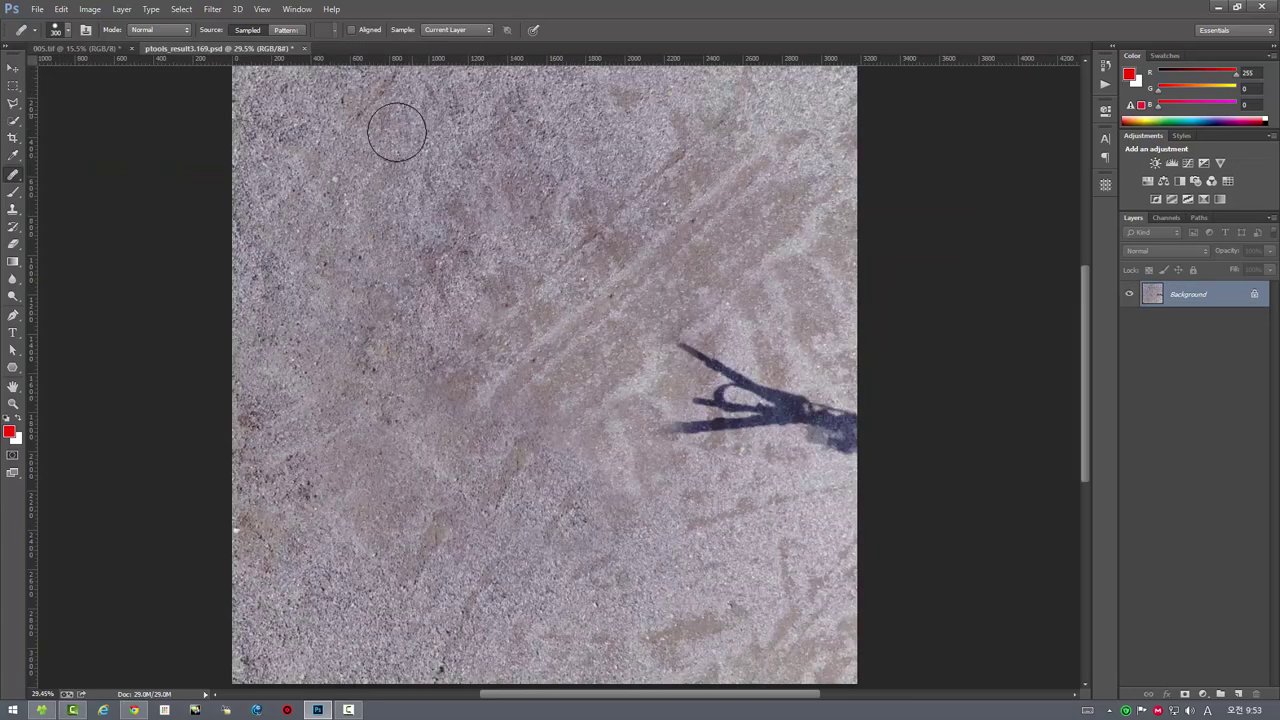
{"action": "left_click", "coordinate": [305, 49]}
{"action": "left_click", "coordinate": [630, 266]}
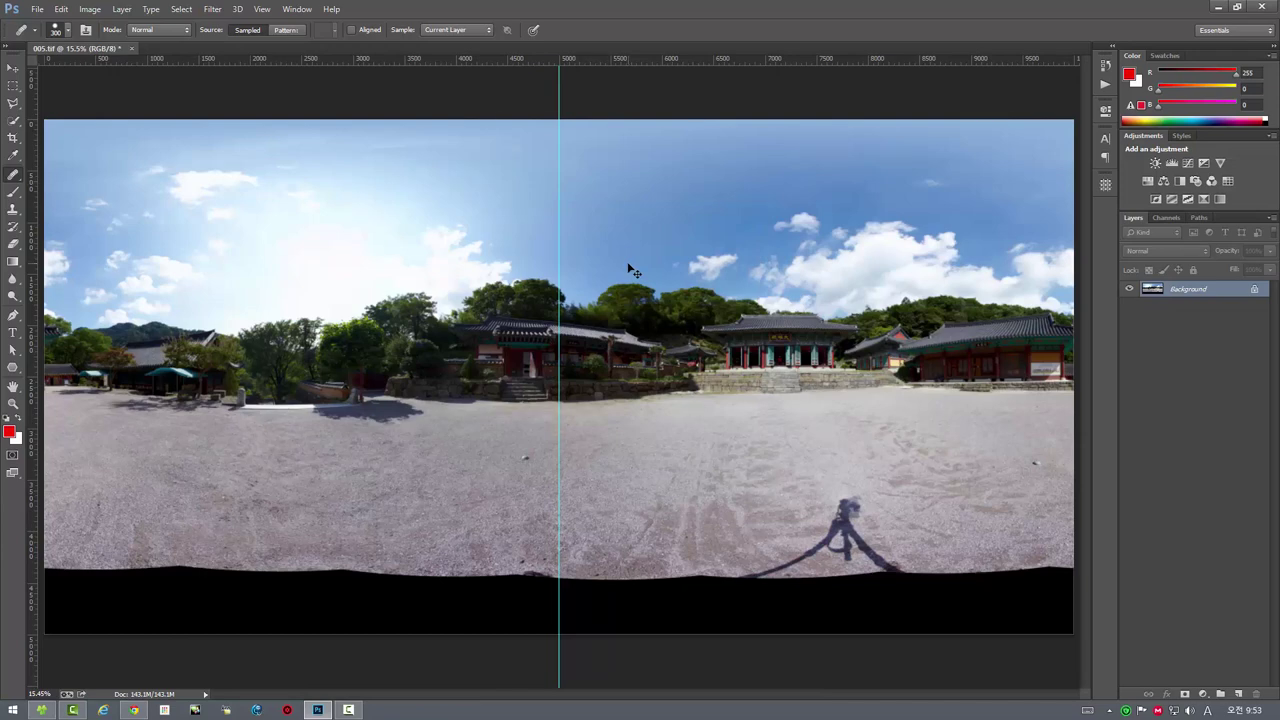
{"action": "key", "text": "ctrl+v"}
{"action": "key", "text": "ctrl+e"}
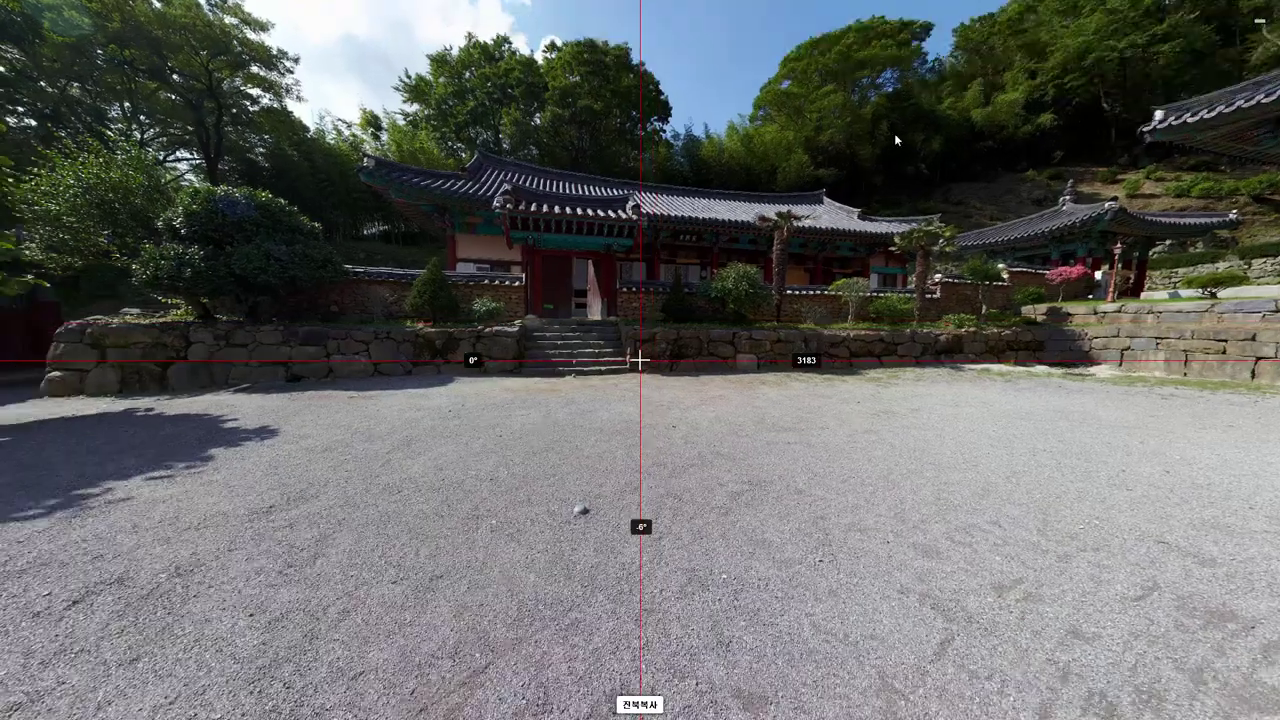
Tilt the preview down to check the gravel ground, then leave full screen and close it
{"action": "mouse_move", "coordinate": [641, 298]}
{"action": "left_mouse_down"}
{"action": "mouse_move", "coordinate": [720, 555]}
{"action": "mouse_move", "coordinate": [847, 159]}
{"action": "mouse_move", "coordinate": [764, 125]}
{"action": "left_mouse_up"}
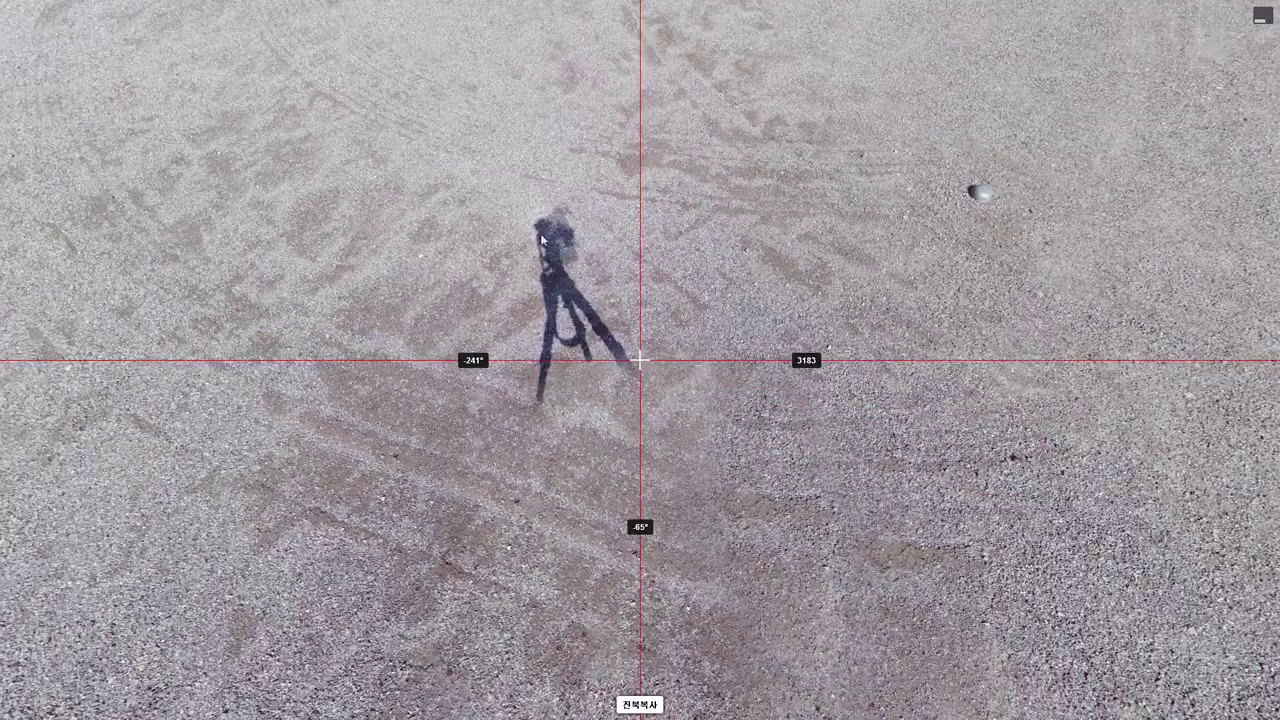
{"action": "left_click", "coordinate": [1260, 16]}
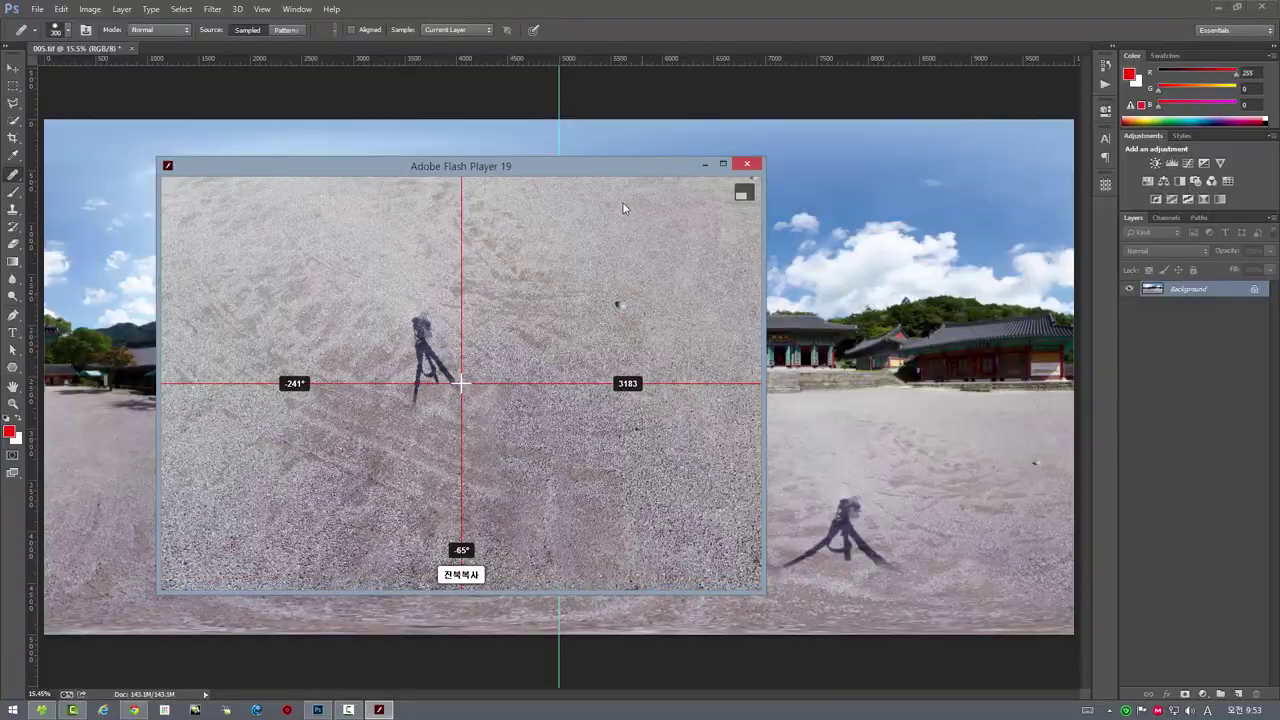
{"action": "left_click", "coordinate": [748, 166]}
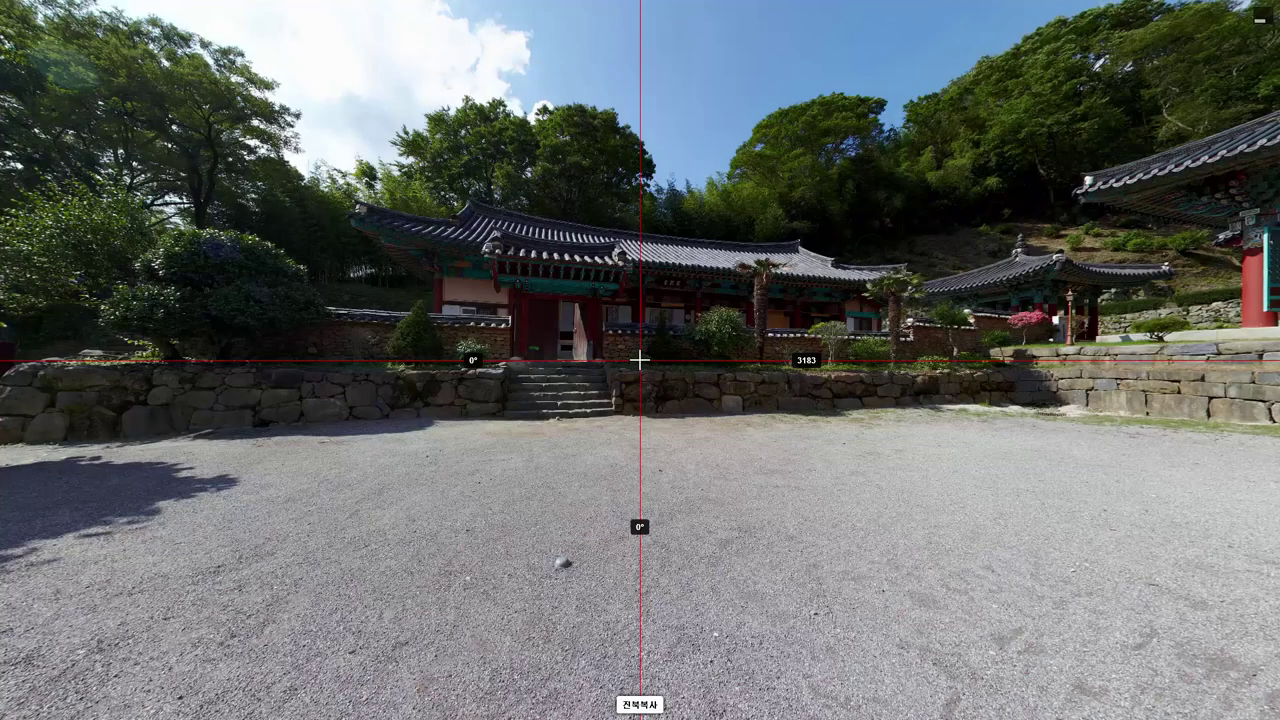
Frame the tripod shadow at 98°, -55° with the target box shown, in a windowed viewer
{"action": "mouse_move", "coordinate": [953, 564]}
{"action": "left_mouse_down"}
{"action": "mouse_move", "coordinate": [508, 322]}
{"action": "mouse_move", "coordinate": [333, 363]}
{"action": "left_mouse_up"}
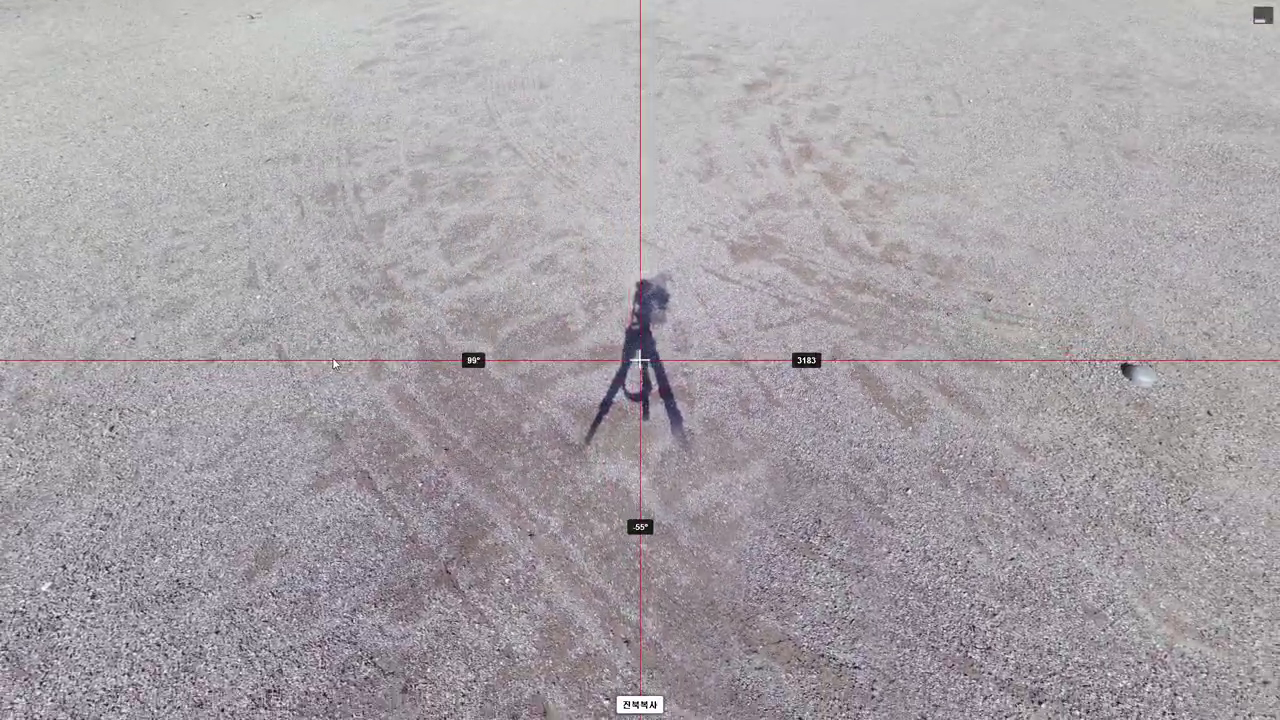
{"action": "right_click", "coordinate": [835, 173]}
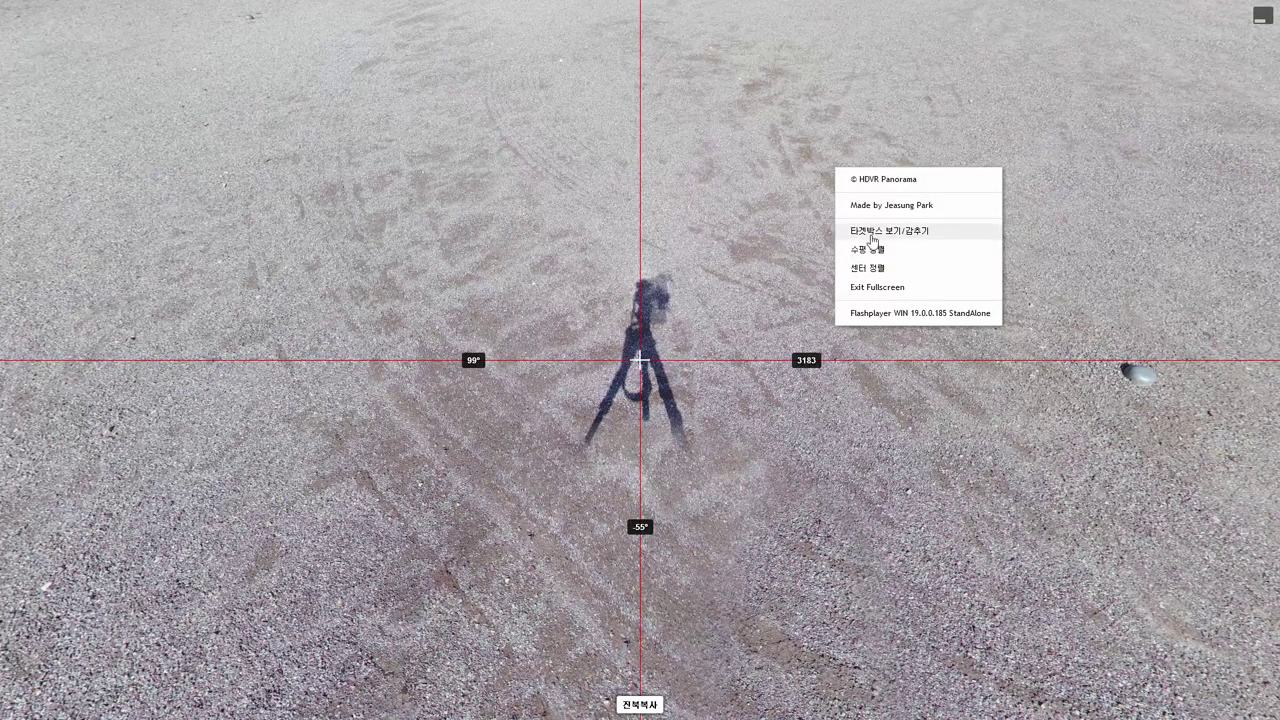
{"action": "left_click", "coordinate": [880, 238]}
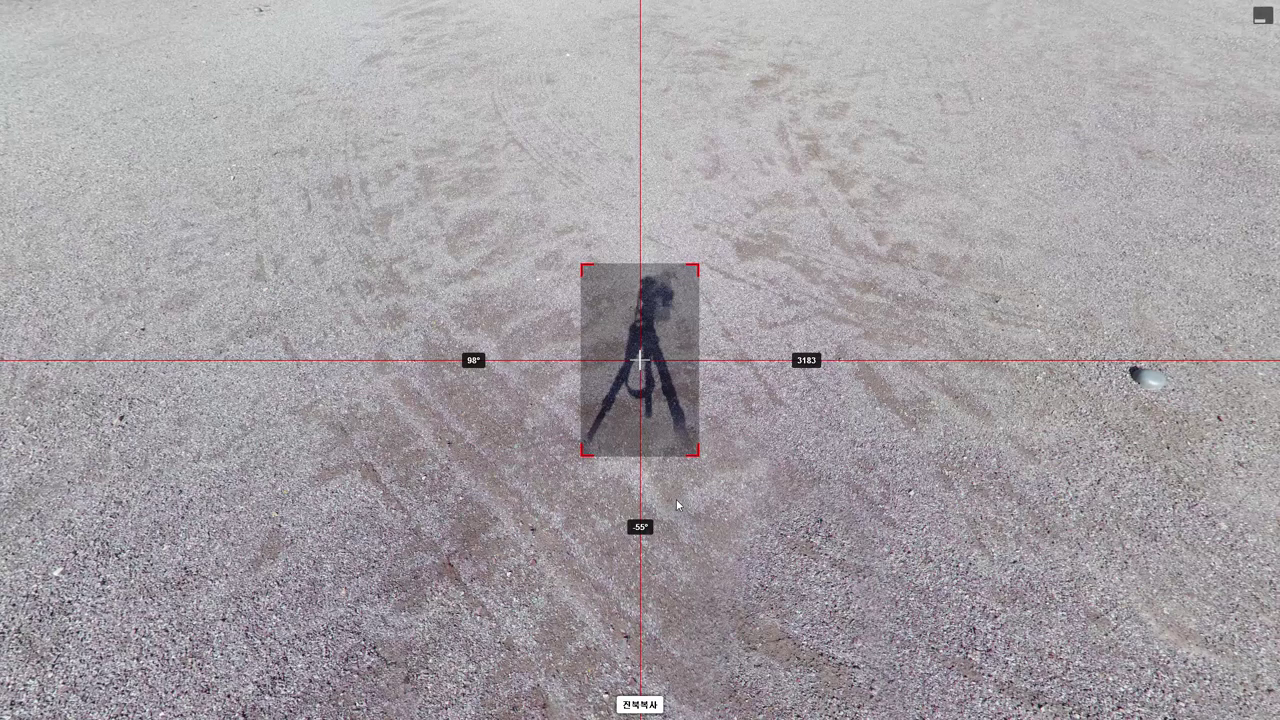
{"action": "left_click", "coordinate": [1261, 20]}
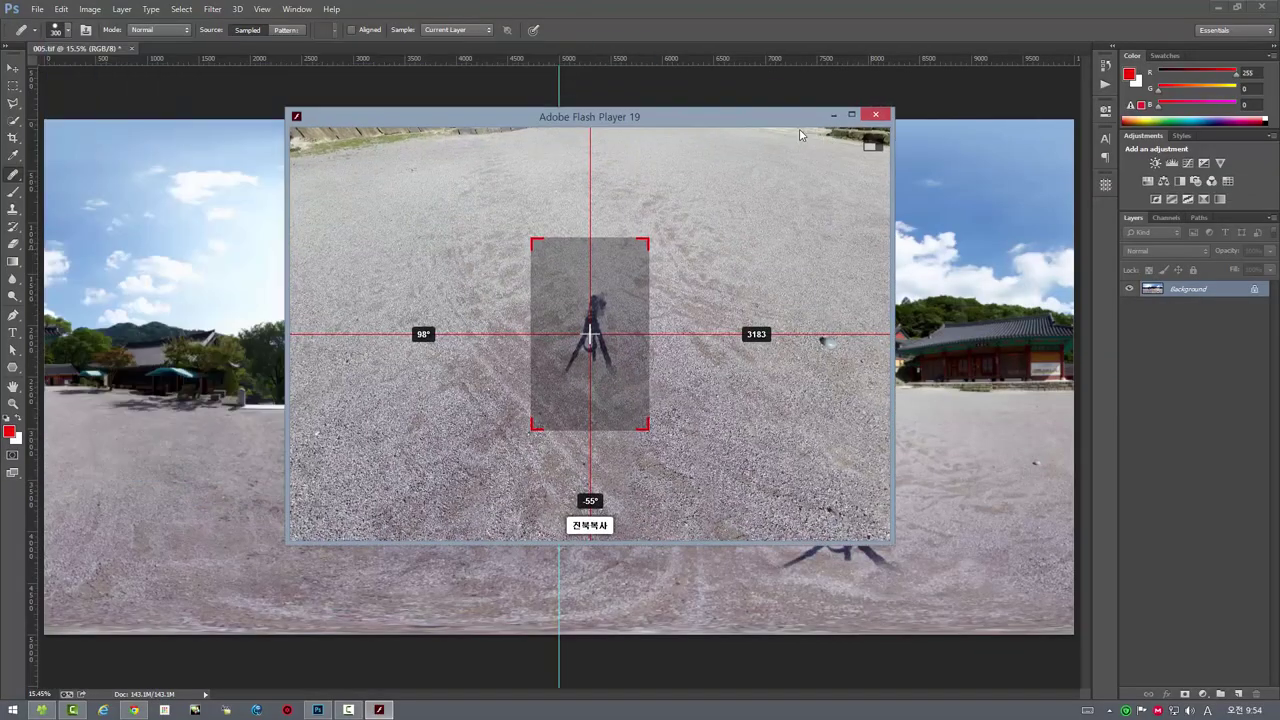
Open Panorama Tools Extract and arrange it beside the panorama viewer
{"action": "left_click_drag", "start_coordinate": [723, 116], "coordinate": [1037, 203]}
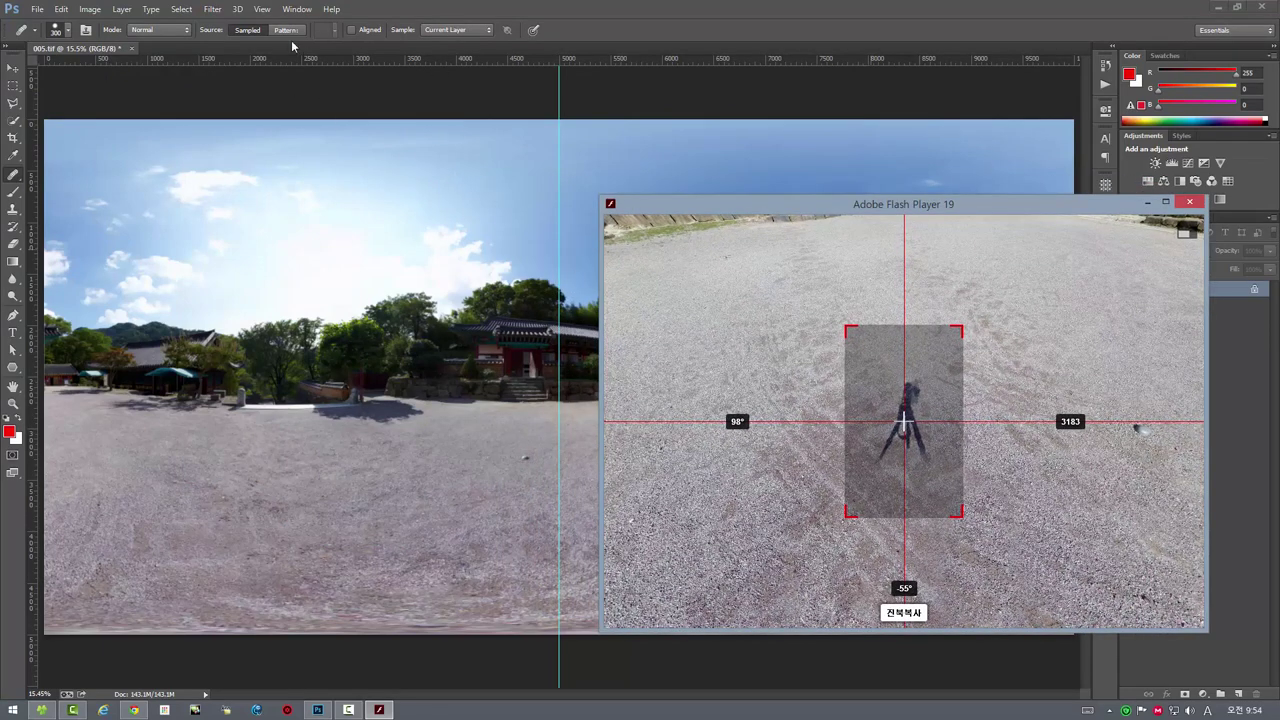
{"action": "left_click", "coordinate": [212, 10]}
{"action": "mouse_move", "coordinate": [240, 301]}
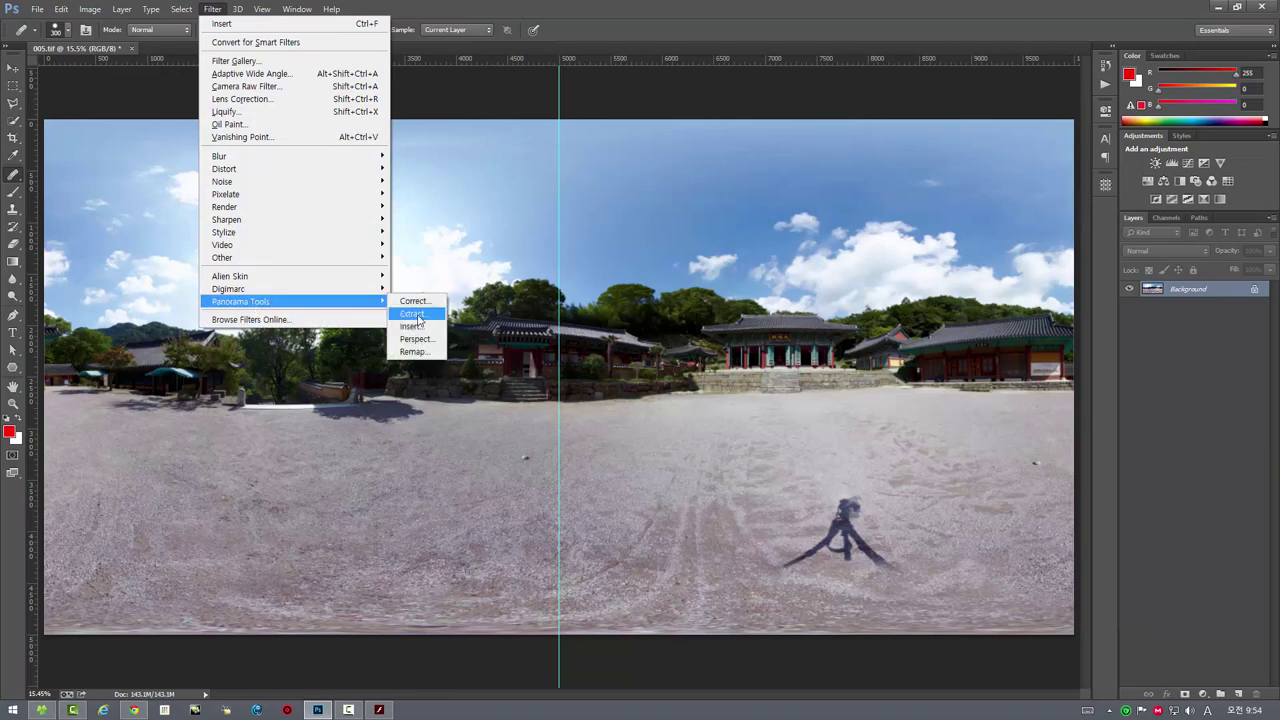
{"action": "left_click", "coordinate": [412, 313]}
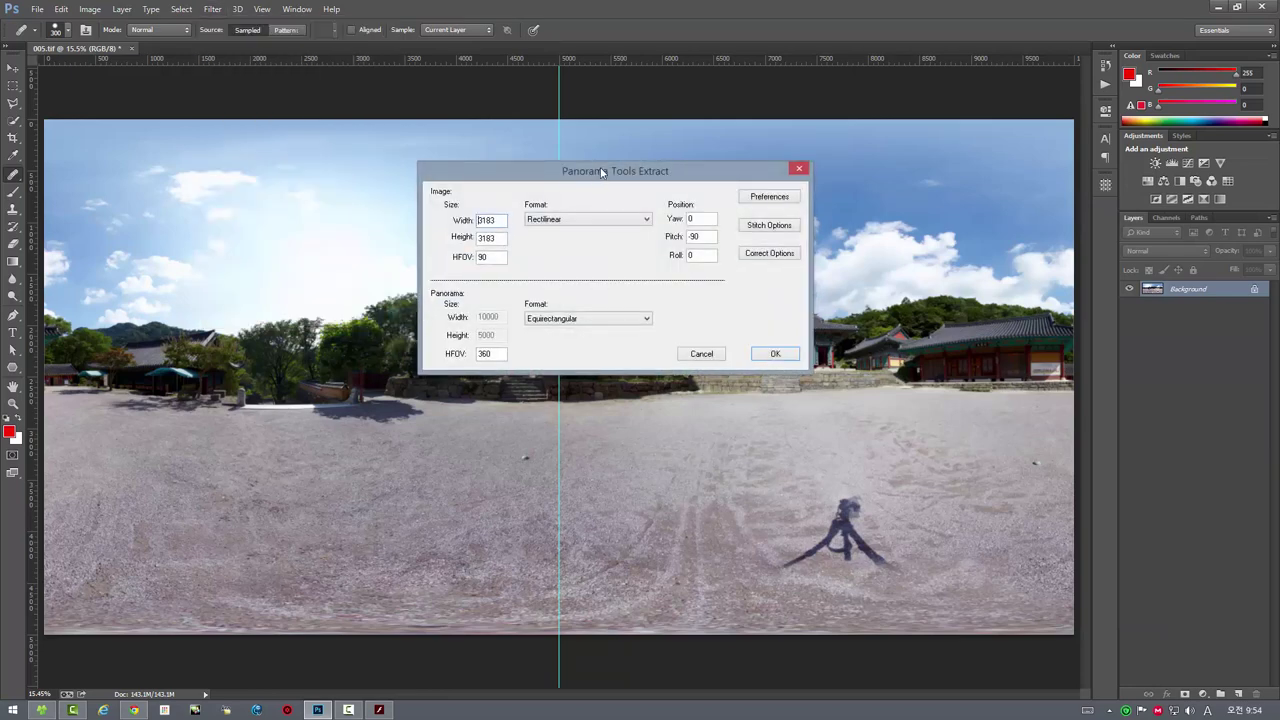
{"action": "left_click_drag", "start_coordinate": [601, 171], "coordinate": [326, 154]}
{"action": "left_click", "coordinate": [379, 710]}
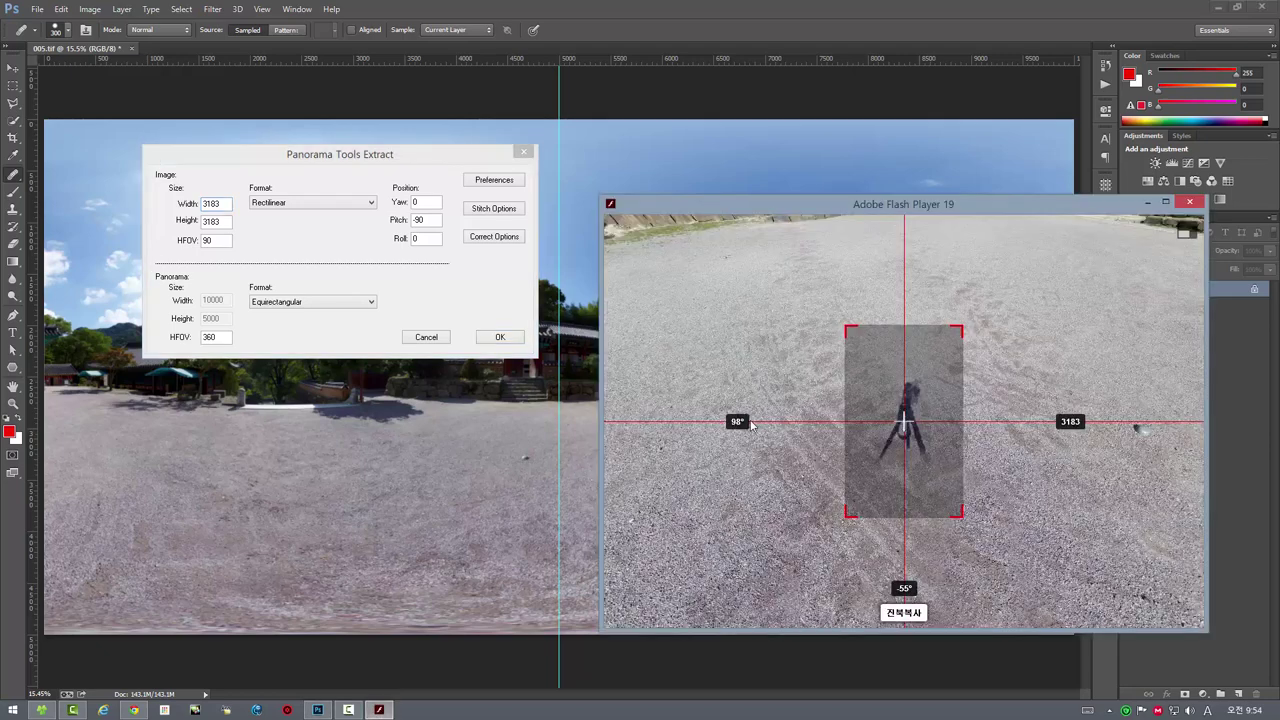
Copy yaw 98 and pitch -55 from the viewer into the Extract Position fields, then close the viewer
{"action": "left_click", "coordinate": [737, 425]}
{"action": "double_click", "coordinate": [424, 201]}
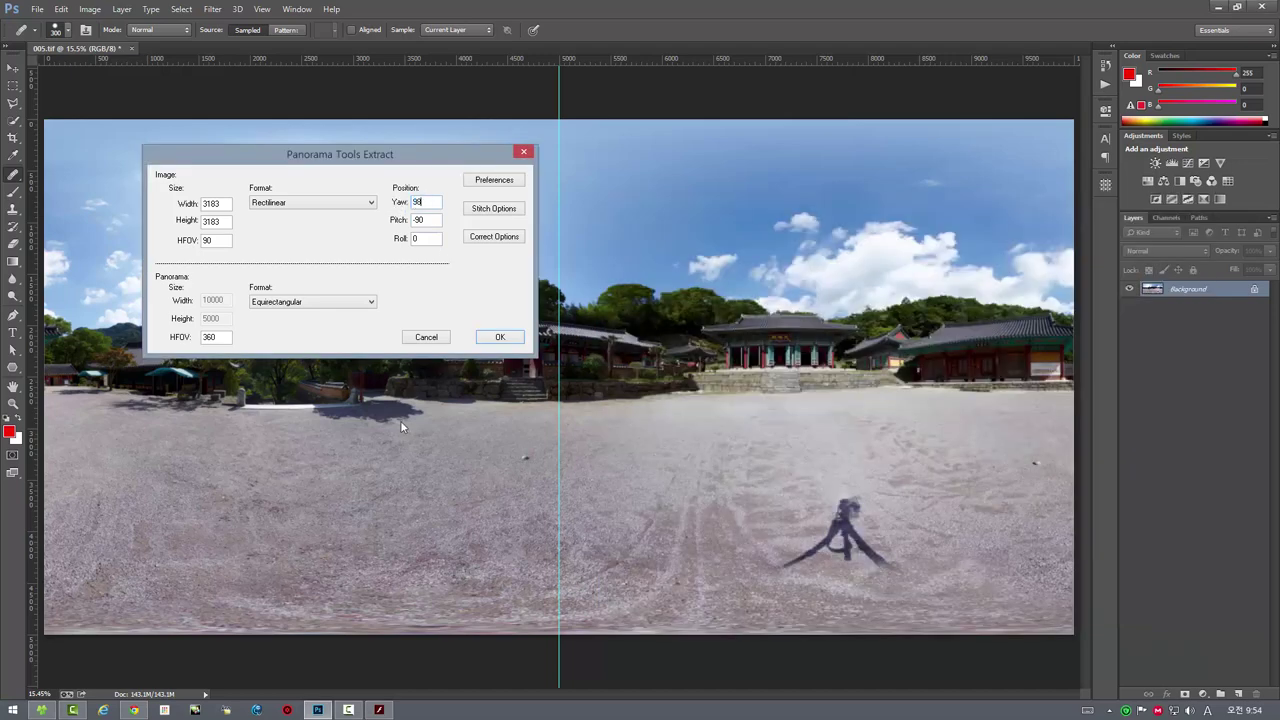
{"action": "left_click", "coordinate": [379, 710]}
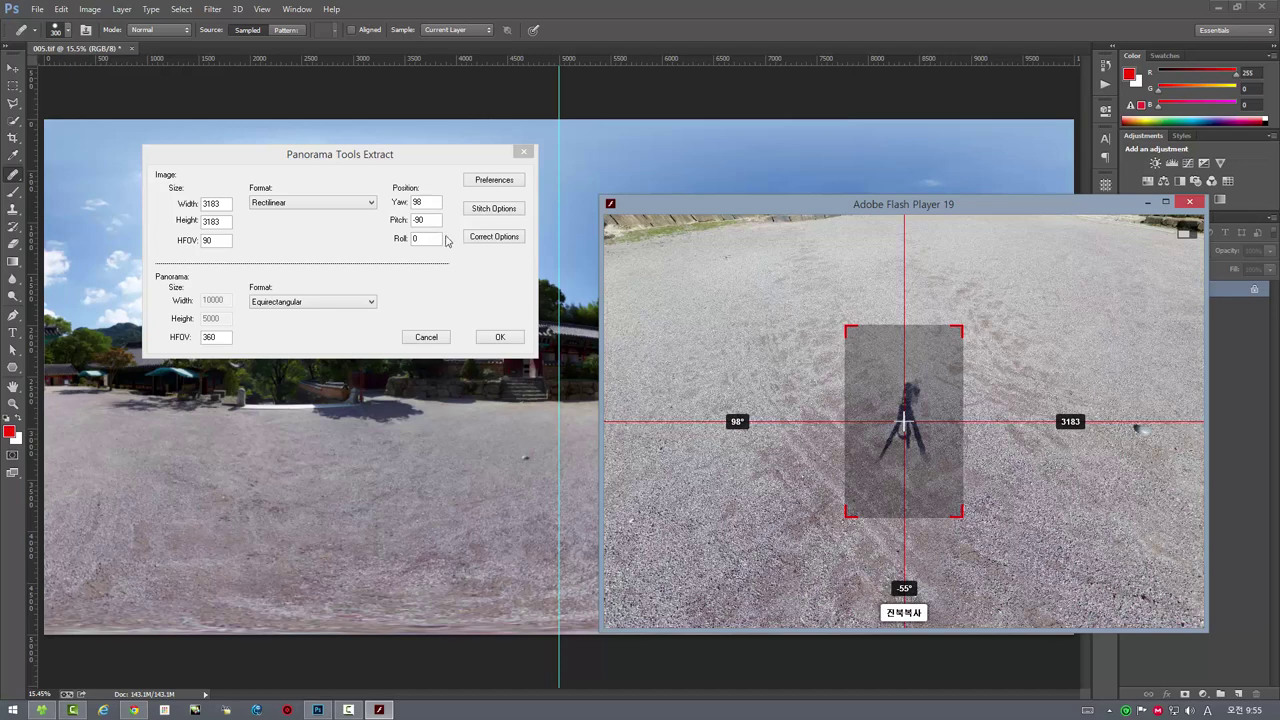
{"action": "left_click", "coordinate": [385, 218]}
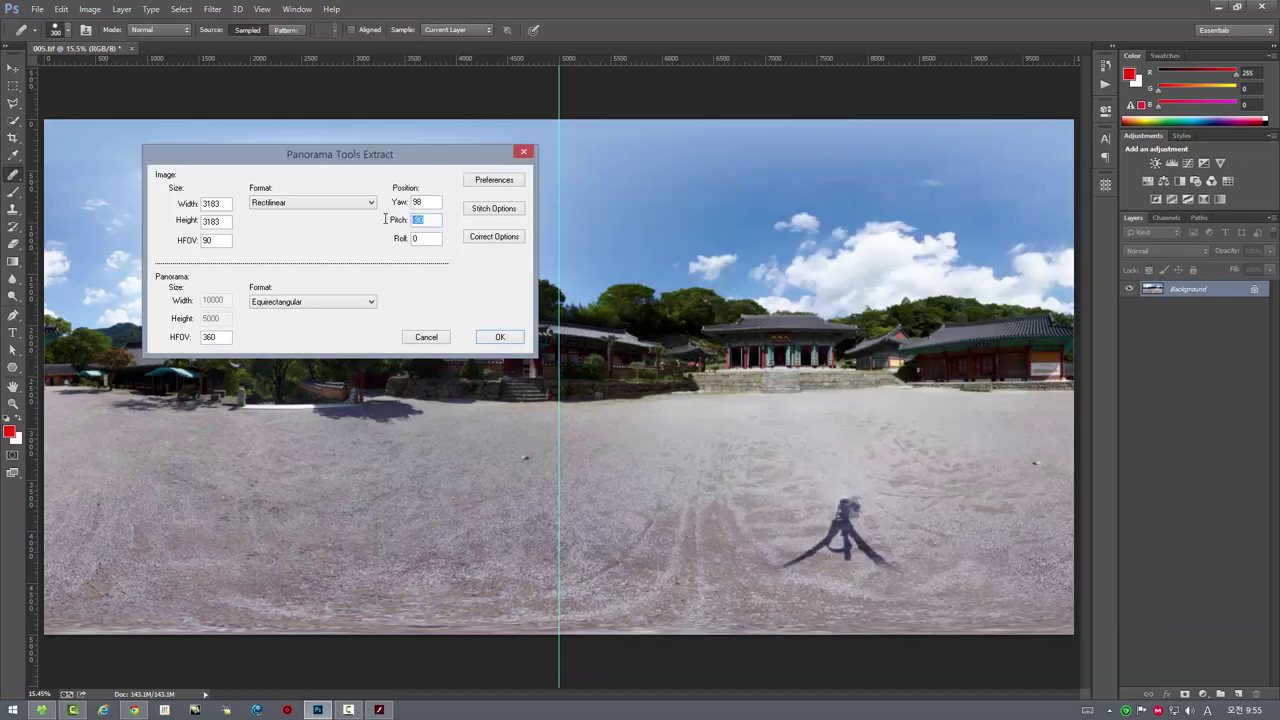
{"action": "right_click", "coordinate": [417, 220]}
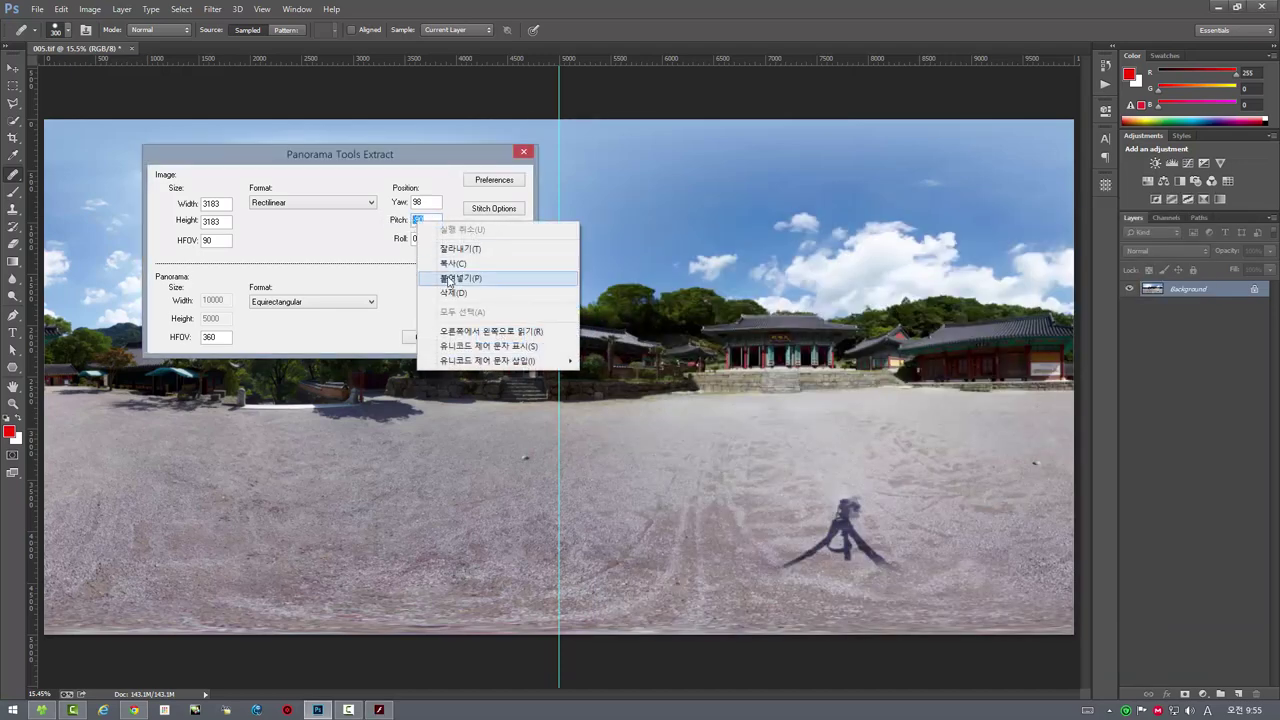
{"action": "left_click", "coordinate": [451, 279]}
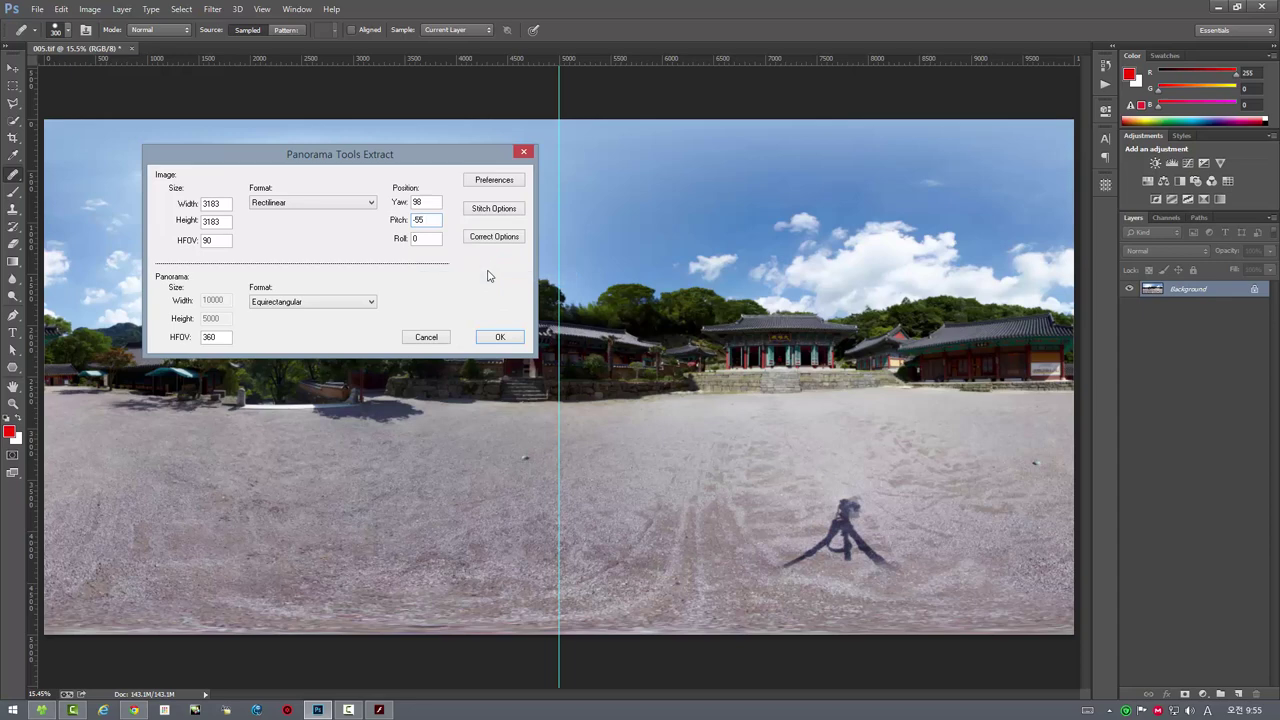
{"action": "left_click", "coordinate": [379, 710]}
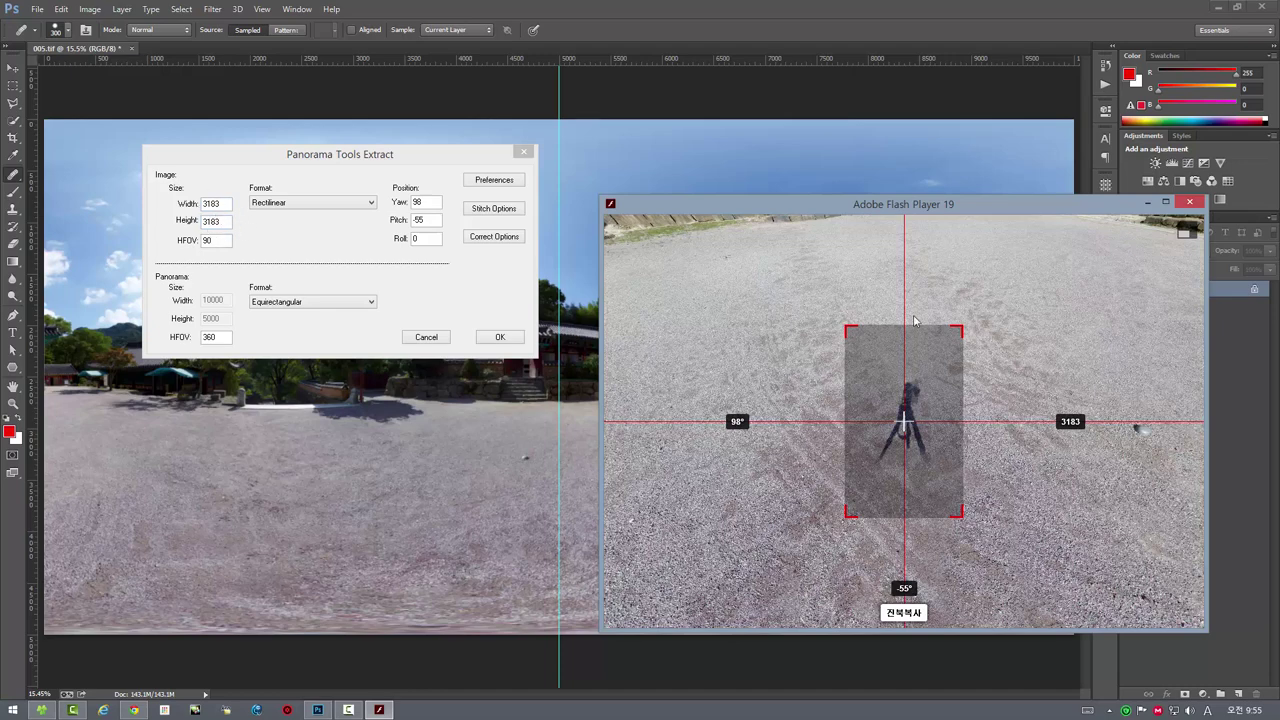
{"action": "left_click", "coordinate": [1193, 204]}
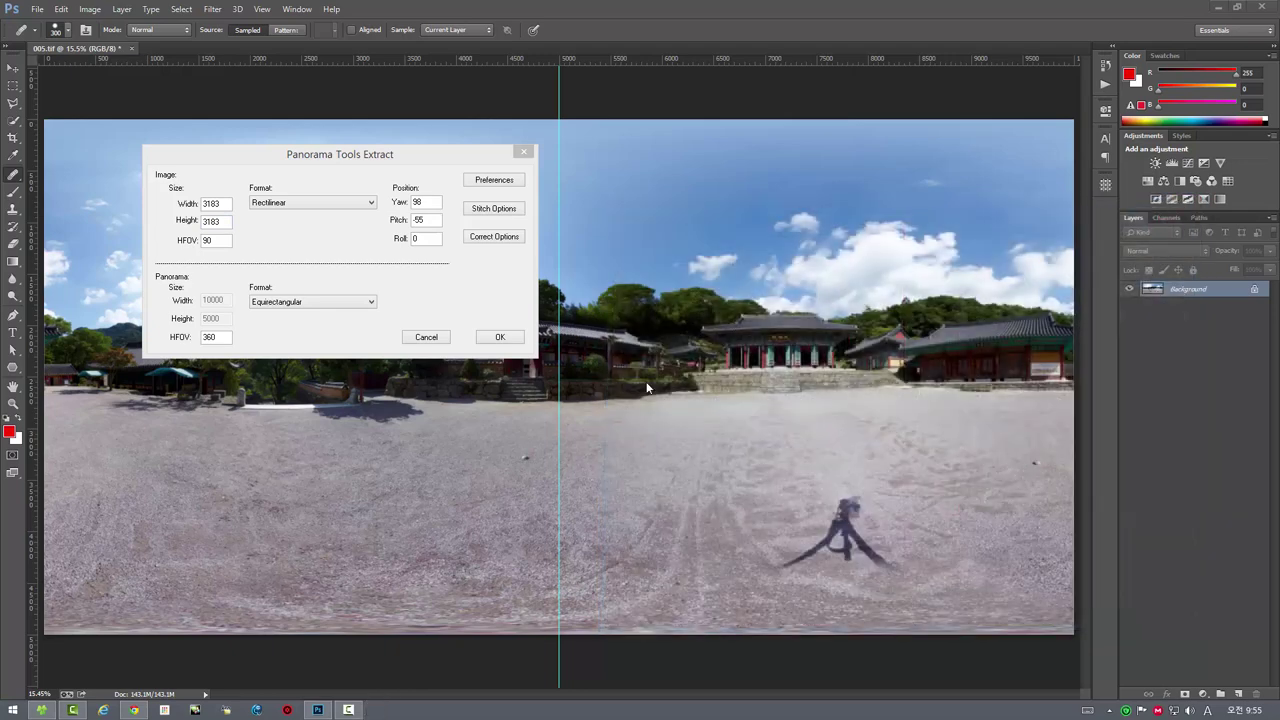
Extract the flat ground view into ptools_result3.171.psd and select the Clone Stamp tool
{"action": "left_click", "coordinate": [498, 337]}
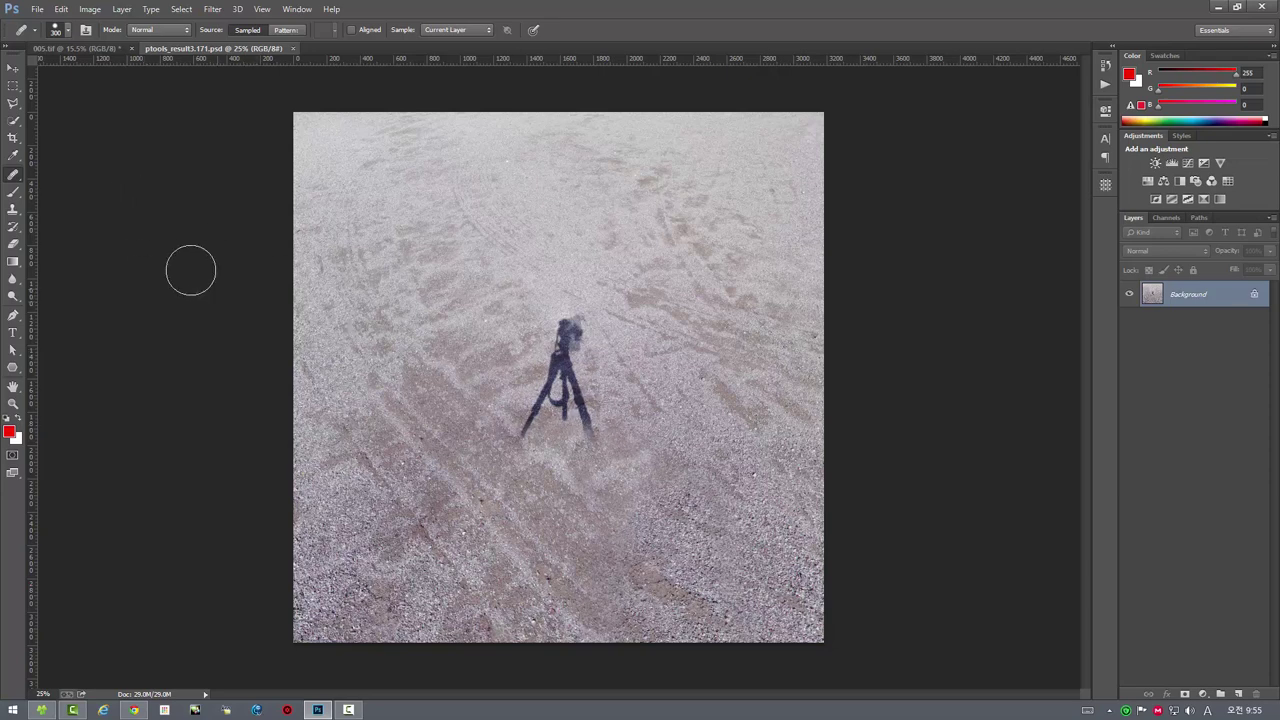
{"action": "left_click", "coordinate": [14, 211]}
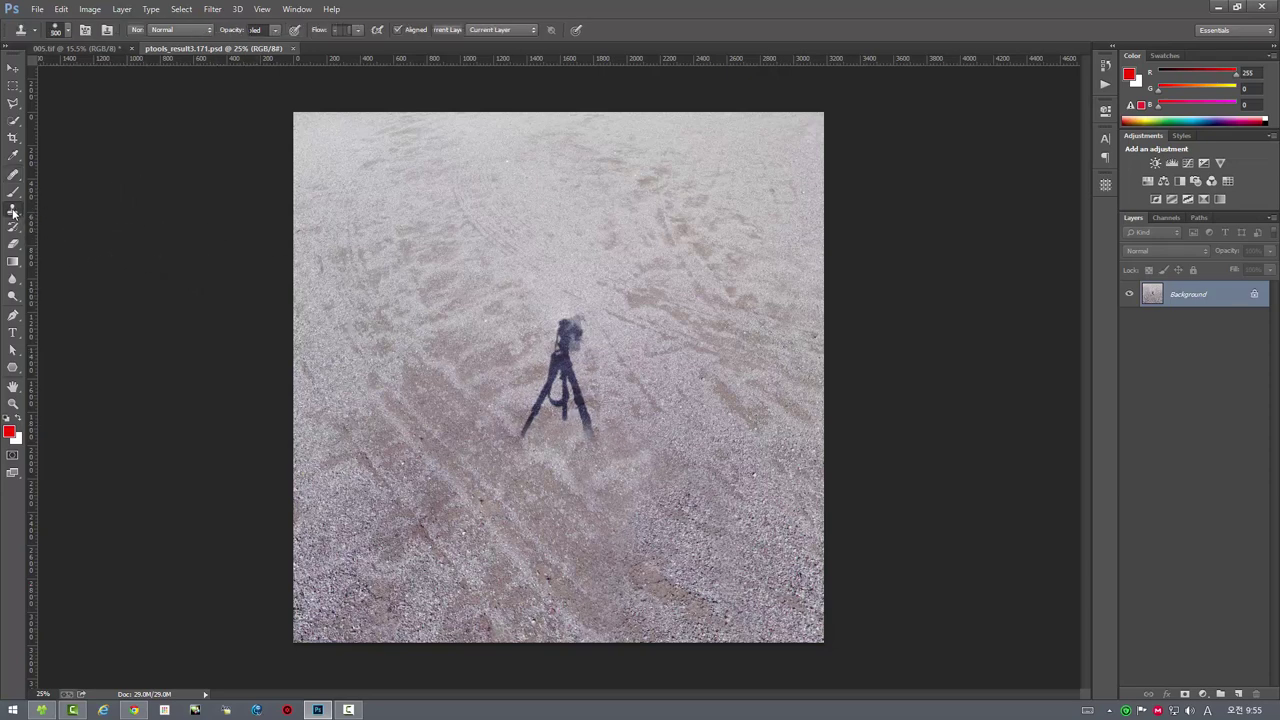
Clone clean gravel over the tripod shadow's camera head and legs, shrinking the brush as needed
{"action": "left_click_drag", "start_coordinate": [411, 385], "coordinate": [492, 392]}
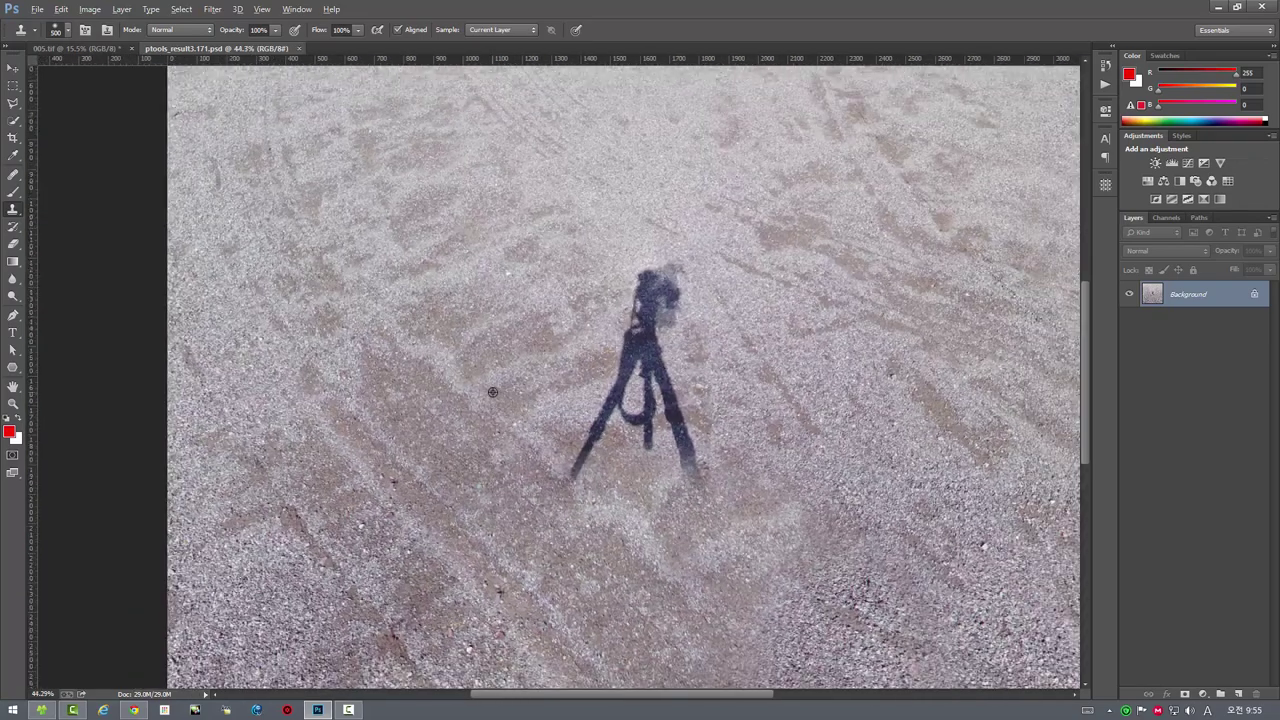
{"action": "left_click", "coordinate": [870, 399], "text": "alt"}
{"action": "left_click", "coordinate": [658, 300]}
{"action": "mouse_move", "coordinate": [668, 290]}
{"action": "left_mouse_down"}
{"action": "mouse_move", "coordinate": [650, 370]}
{"action": "mouse_move", "coordinate": [663, 398]}
{"action": "left_mouse_up"}
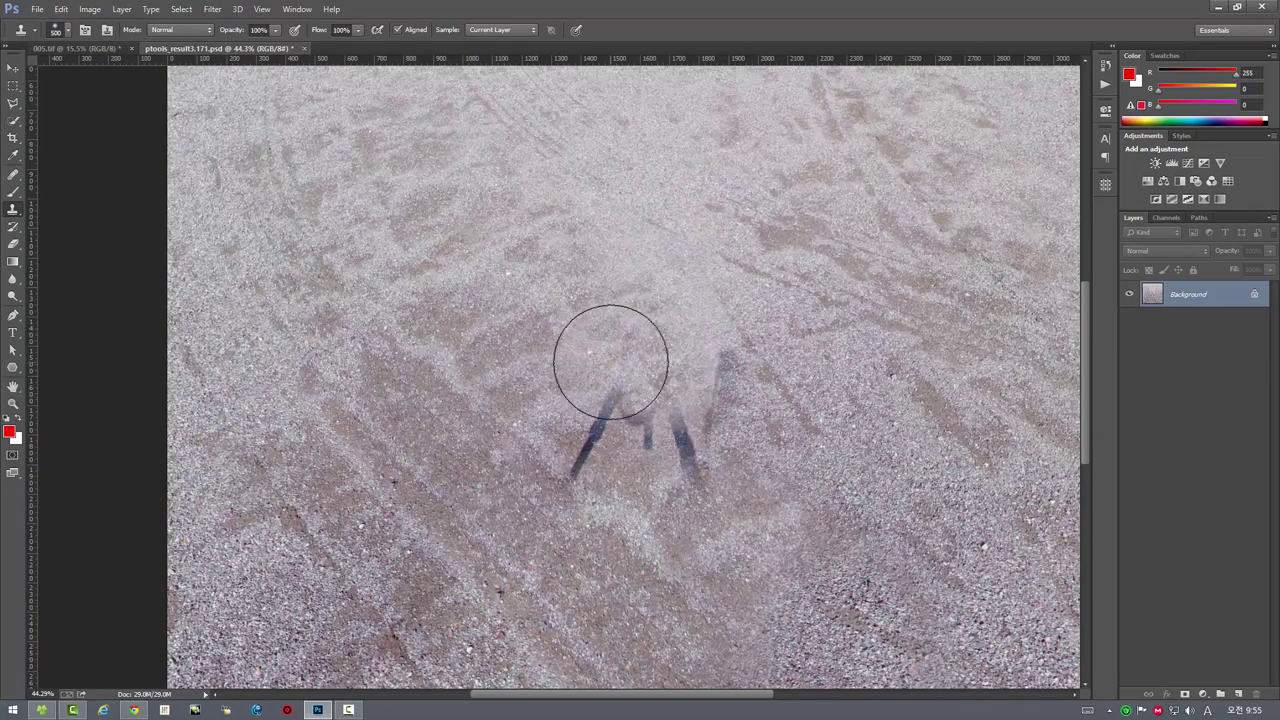
{"action": "key", "text": "bracketleft"}
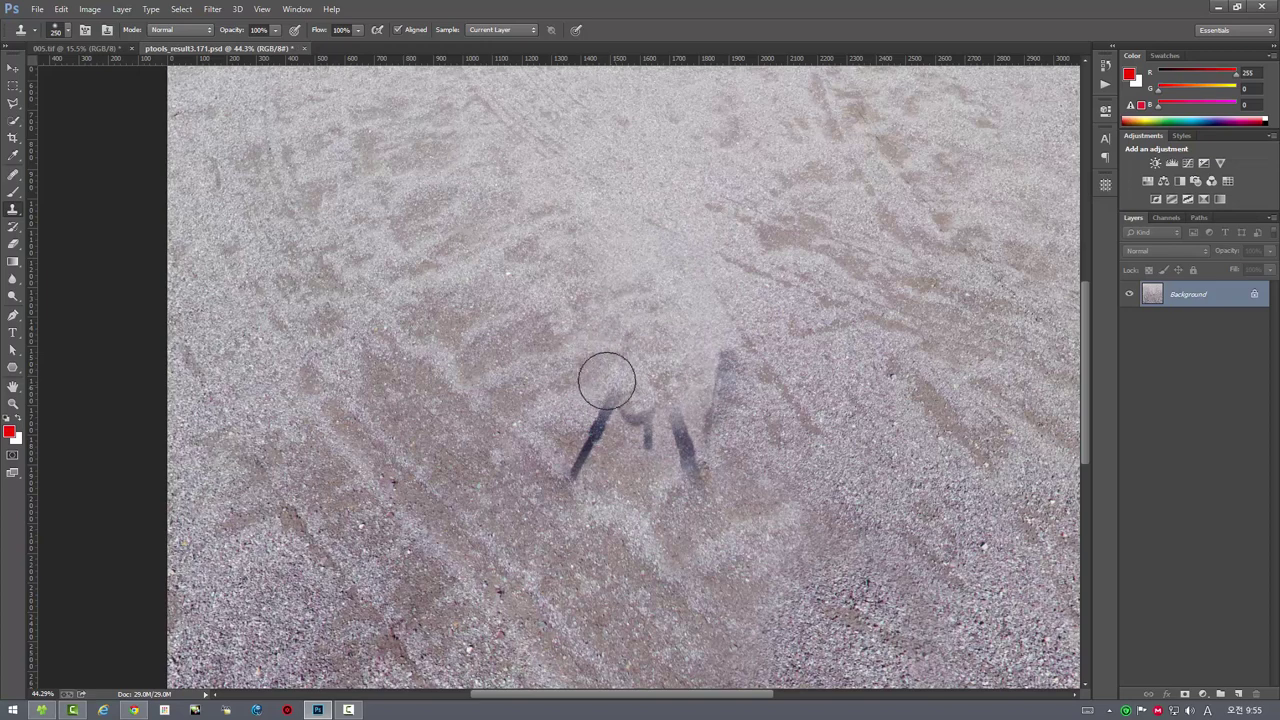
{"action": "mouse_move", "coordinate": [603, 377]}
{"action": "left_mouse_down"}
{"action": "mouse_move", "coordinate": [580, 366]}
{"action": "mouse_move", "coordinate": [571, 448]}
{"action": "mouse_move", "coordinate": [620, 378]}
{"action": "mouse_move", "coordinate": [592, 362]}
{"action": "mouse_move", "coordinate": [685, 463]}
{"action": "left_mouse_up"}
{"action": "left_click", "coordinate": [487, 372], "text": "alt"}
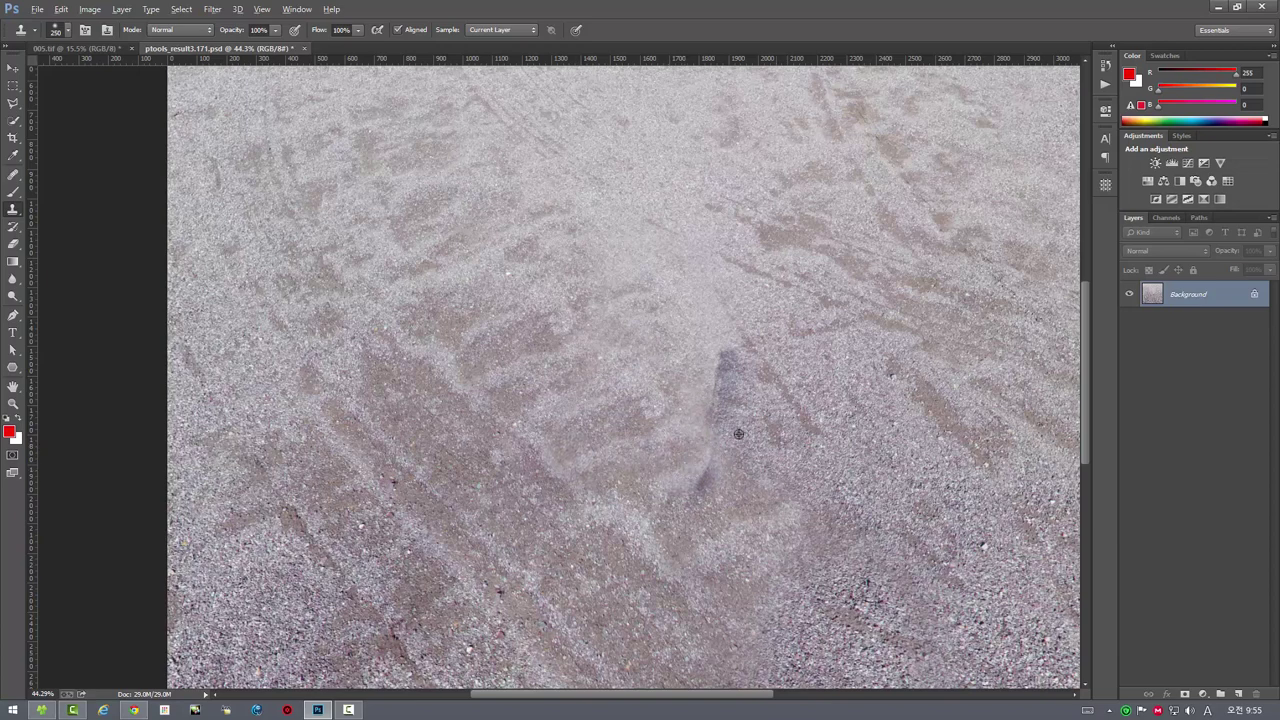
{"action": "left_click", "coordinate": [838, 333], "text": "alt"}
{"action": "left_click_drag", "start_coordinate": [723, 363], "coordinate": [706, 484]}
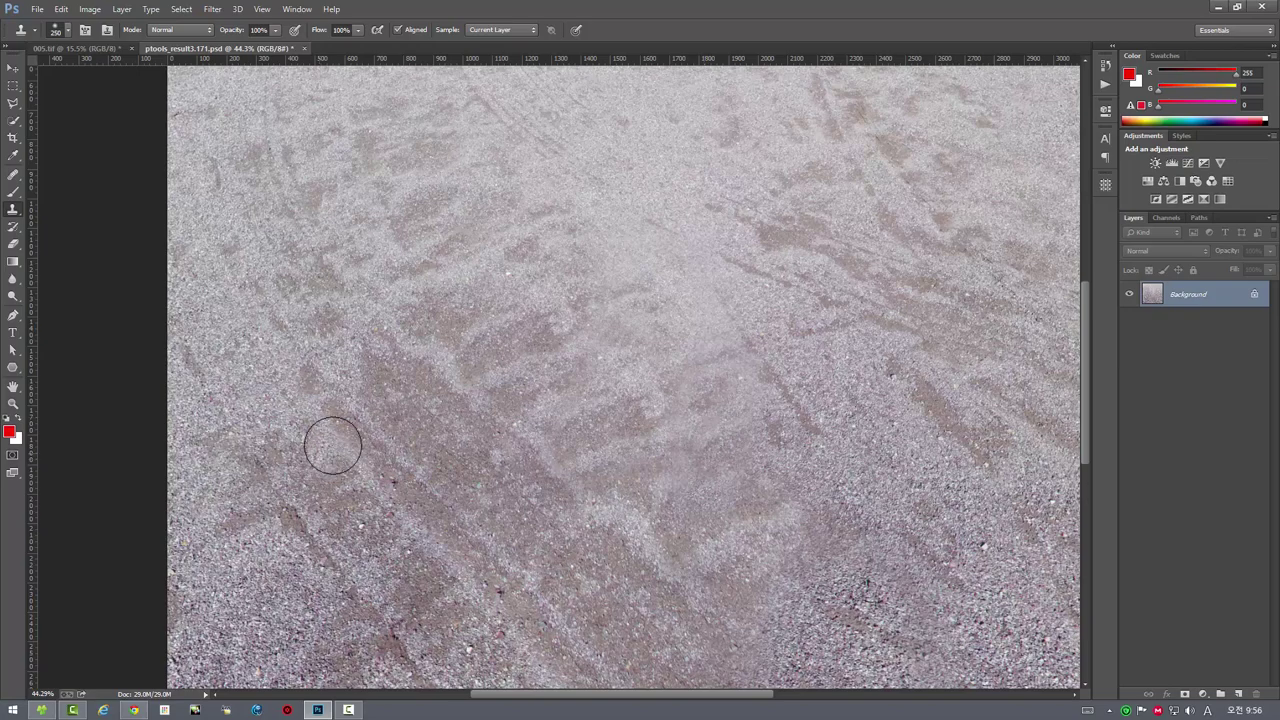
{"action": "scroll", "coordinate": [319, 454], "scroll_direction": "down", "scroll_amount": 5}
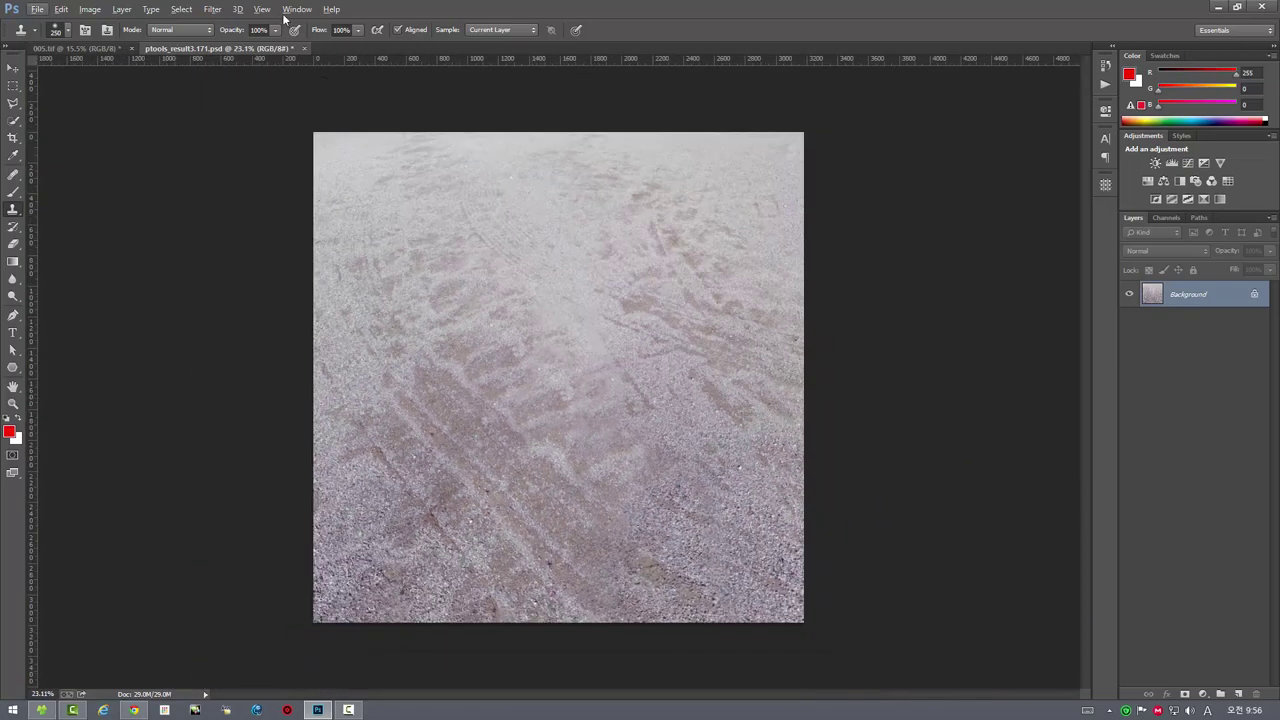
Reinsert the cleaned ground patch at yaw 98, pitch -55 as a 10000×5000 equirectangular panorama
{"action": "left_click", "coordinate": [212, 9]}
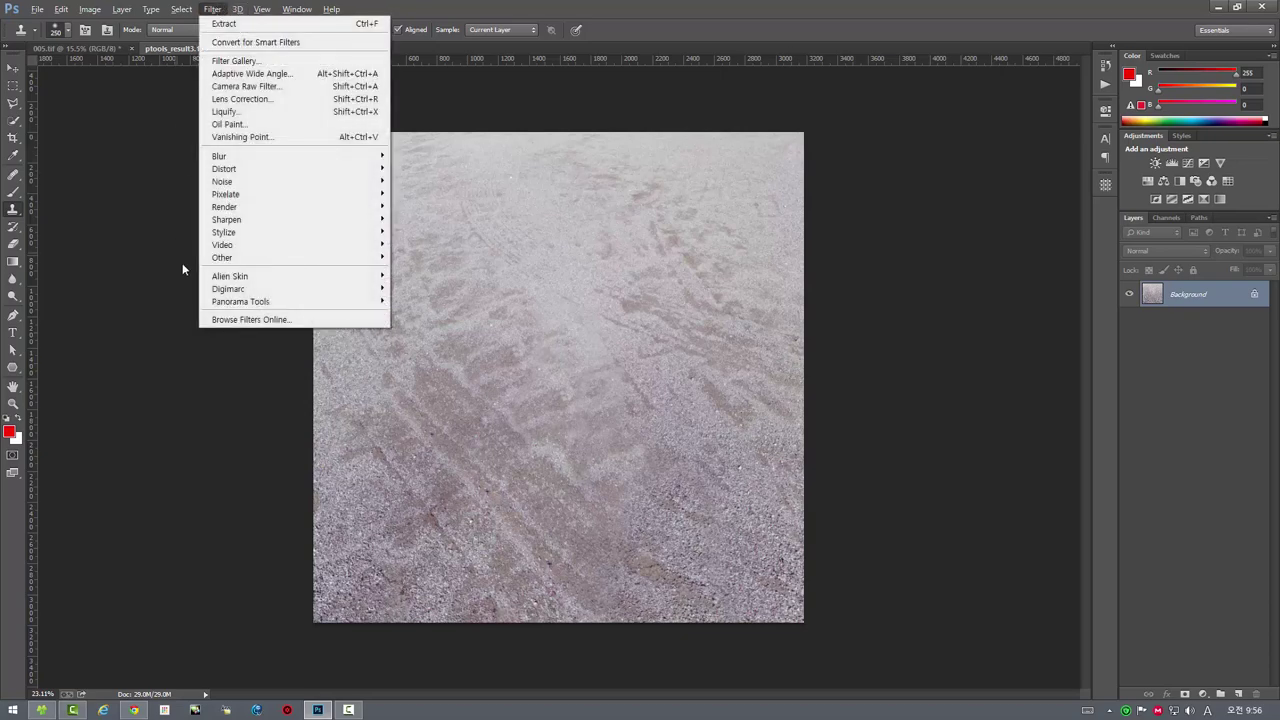
{"action": "mouse_move", "coordinate": [241, 301]}
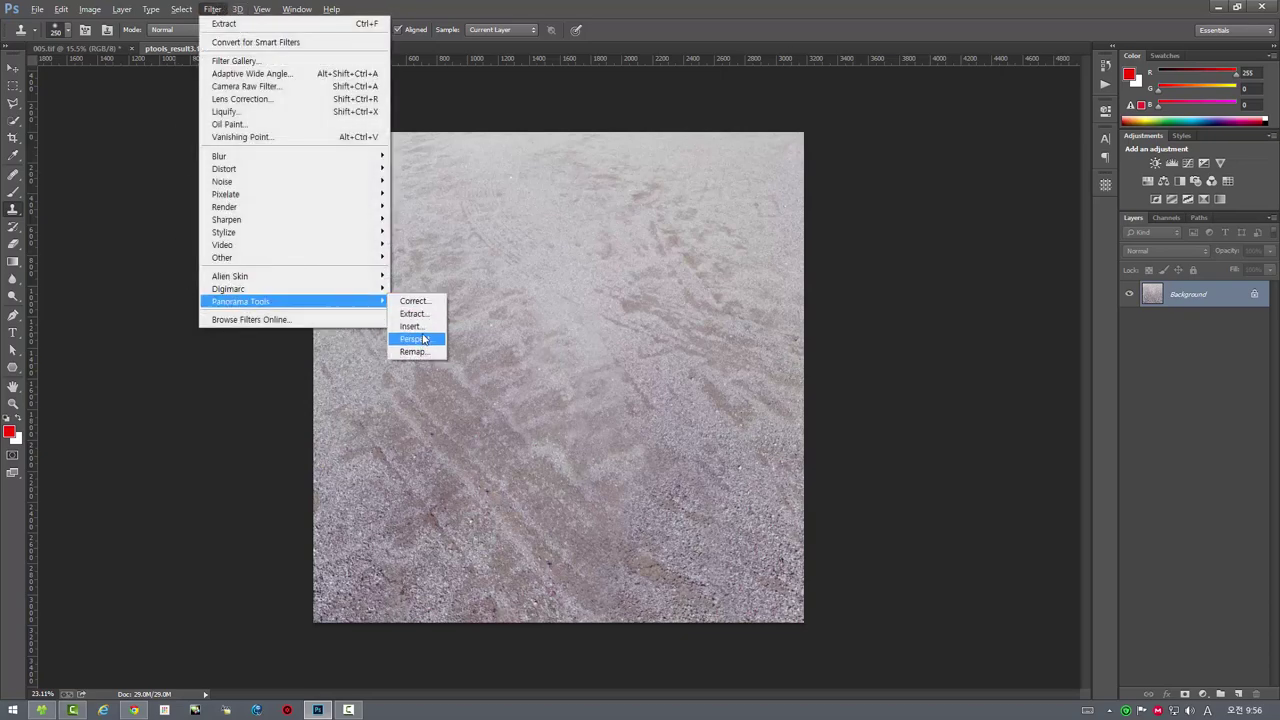
{"action": "left_click", "coordinate": [427, 330]}
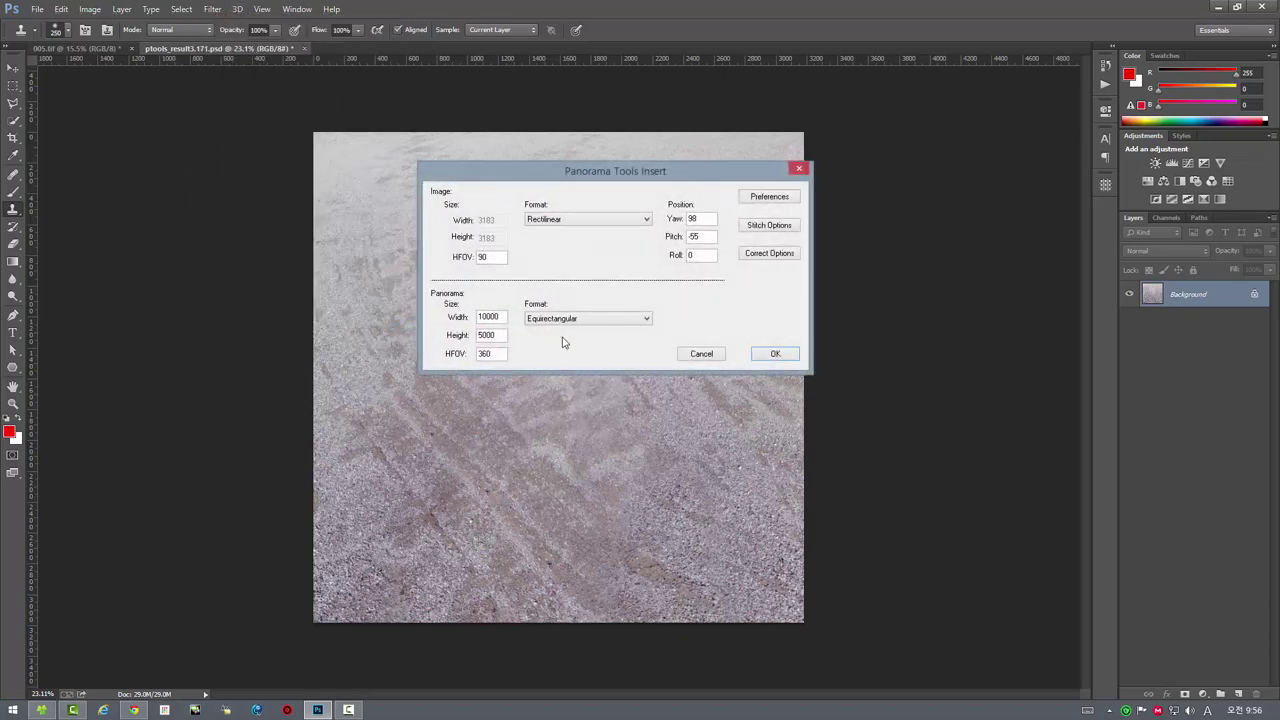
{"action": "left_click", "coordinate": [775, 354]}
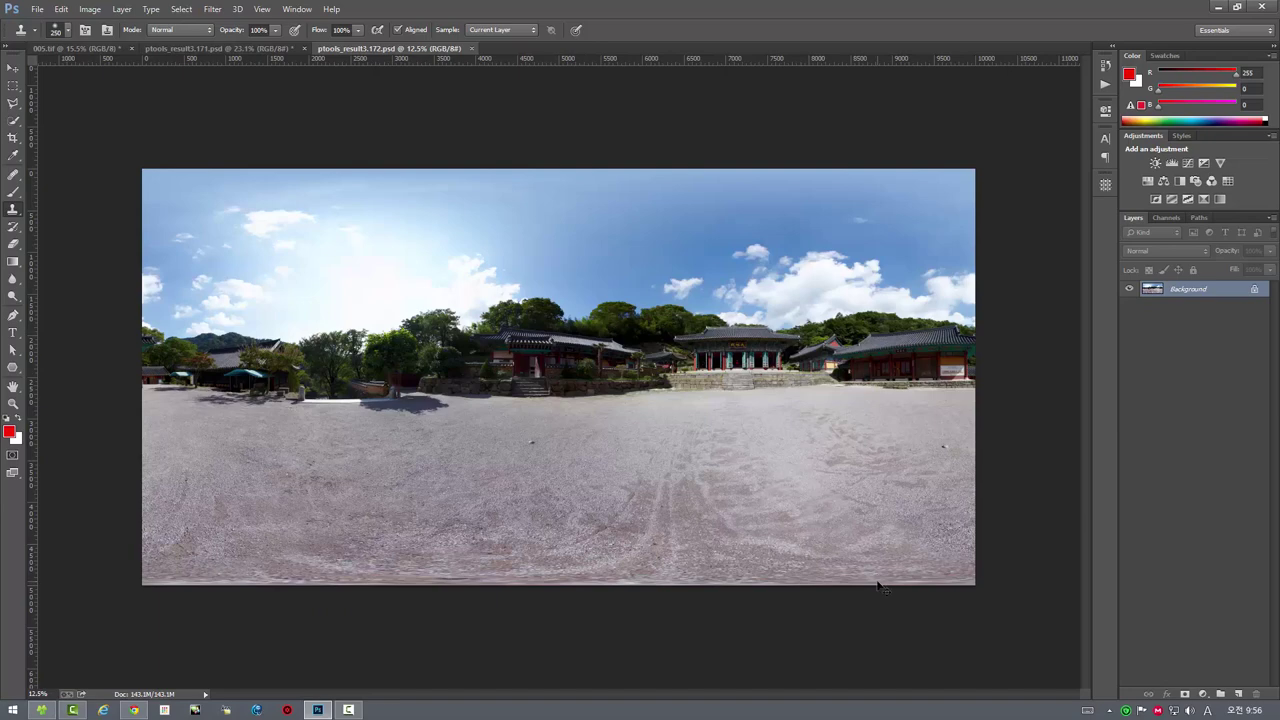
Paste the reprojected panorama into 005.tif, close both ptools documents unsaved, and merge it down
{"action": "key", "text": "ctrl+a"}
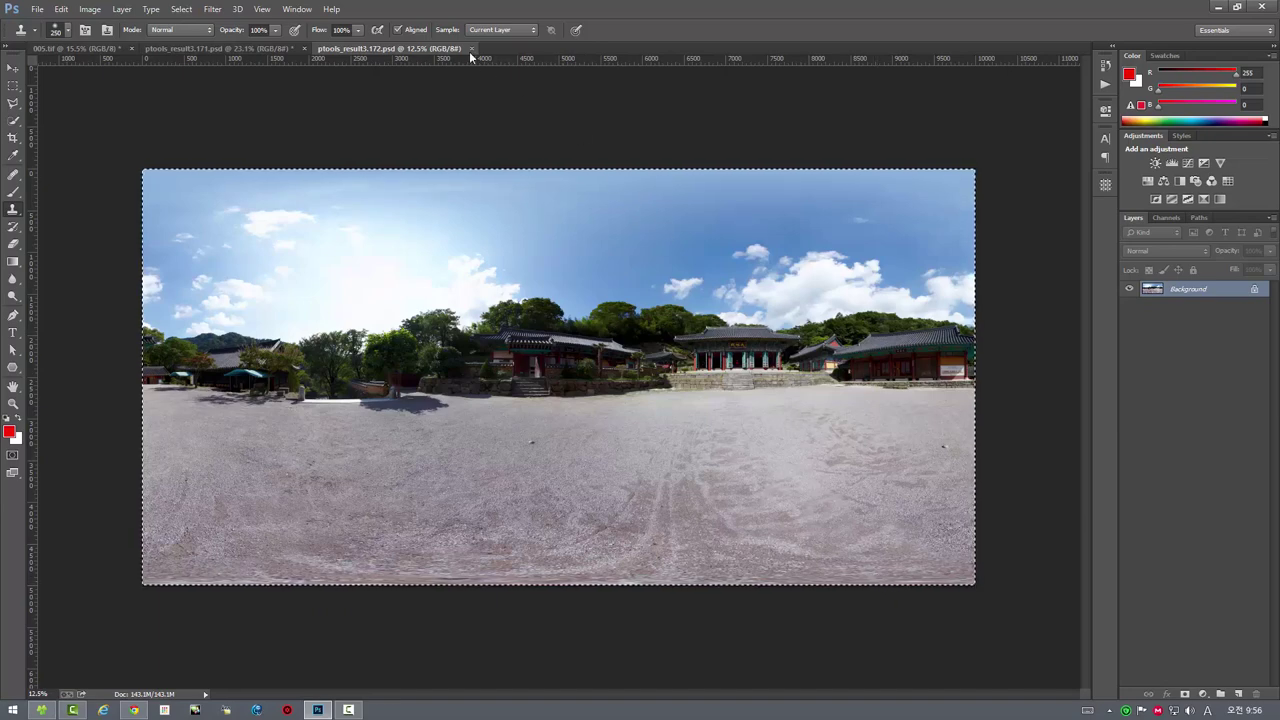
{"action": "left_click", "coordinate": [470, 49]}
{"action": "left_click", "coordinate": [304, 48]}
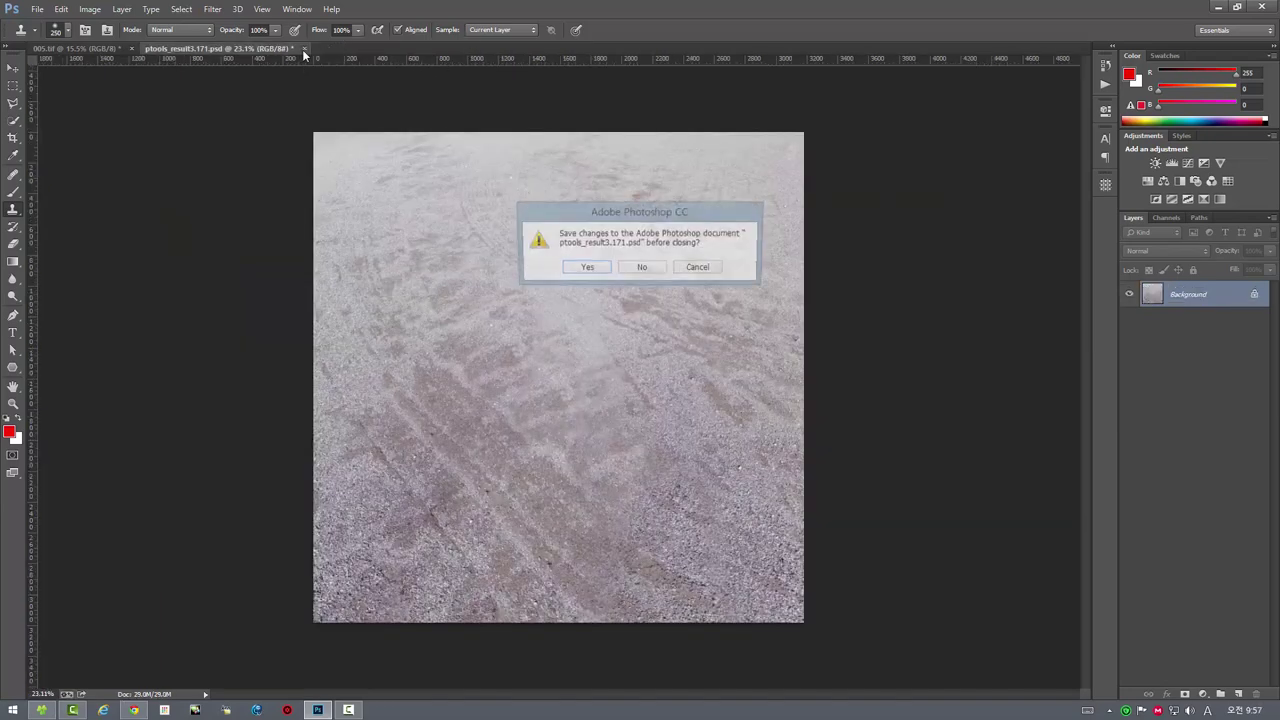
{"action": "left_click", "coordinate": [646, 270]}
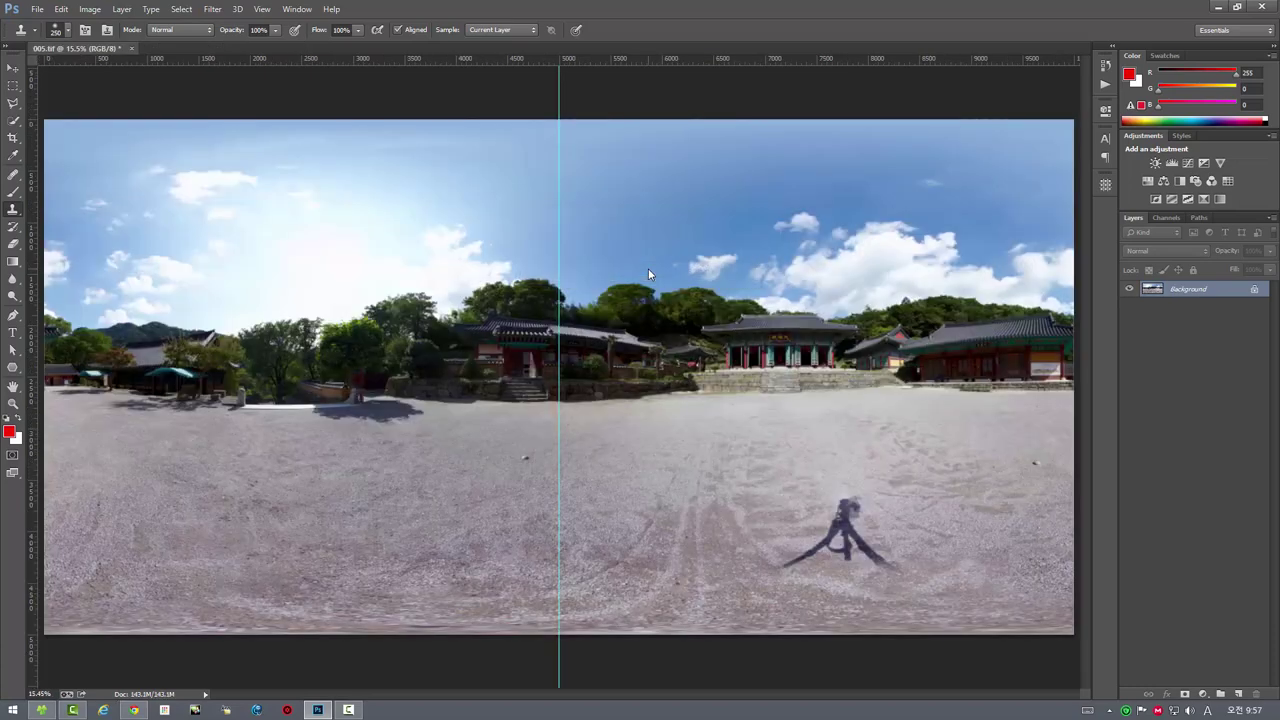
{"action": "key", "text": "ctrl+v"}
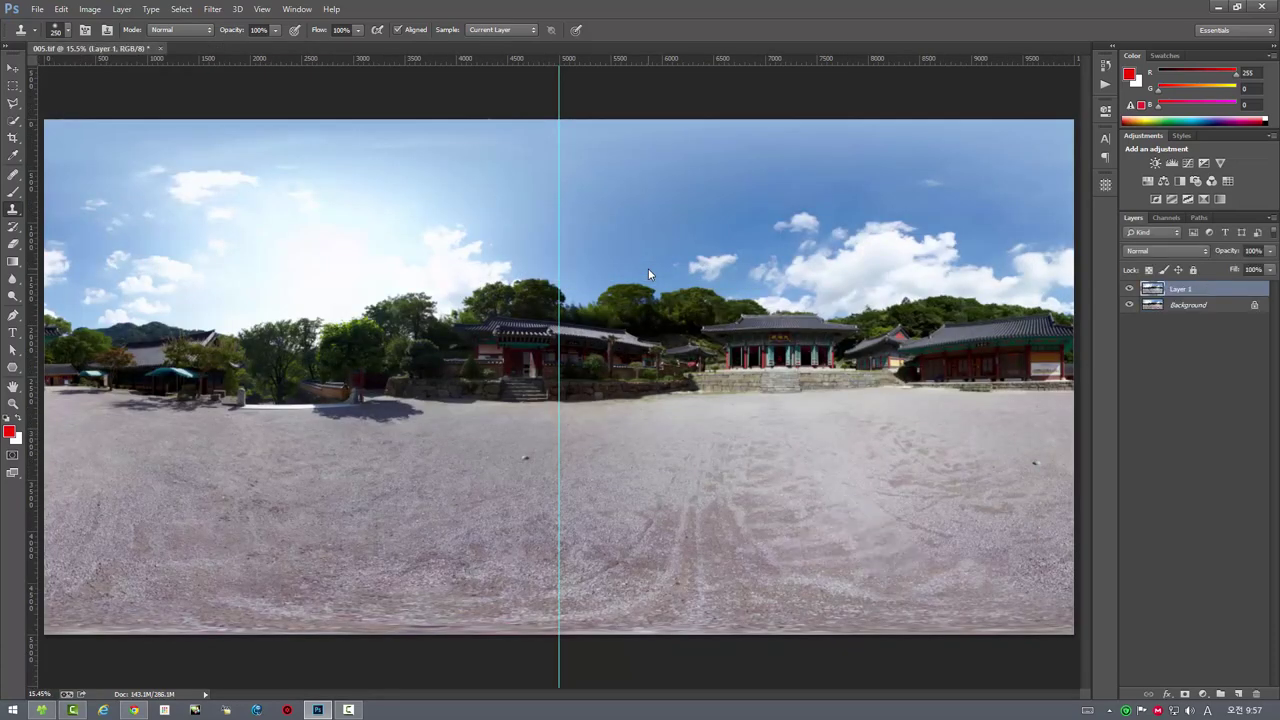
{"action": "key", "text": "ctrl+e"}
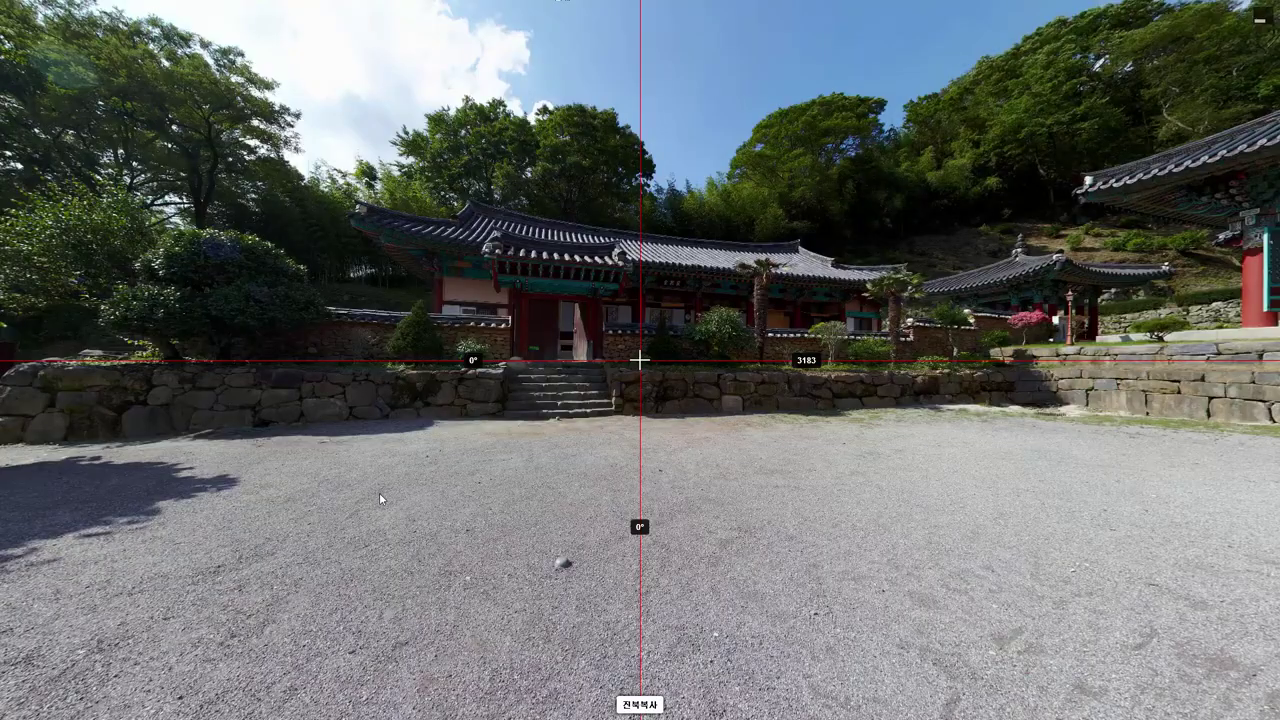
Inspect the patched ground in FSPViewer, close the viewer, and bring up the Scripts list
{"action": "mouse_move", "coordinate": [379, 492]}
{"action": "left_mouse_down"}
{"action": "mouse_move", "coordinate": [745, 257]}
{"action": "mouse_move", "coordinate": [1050, 187]}
{"action": "left_mouse_up"}
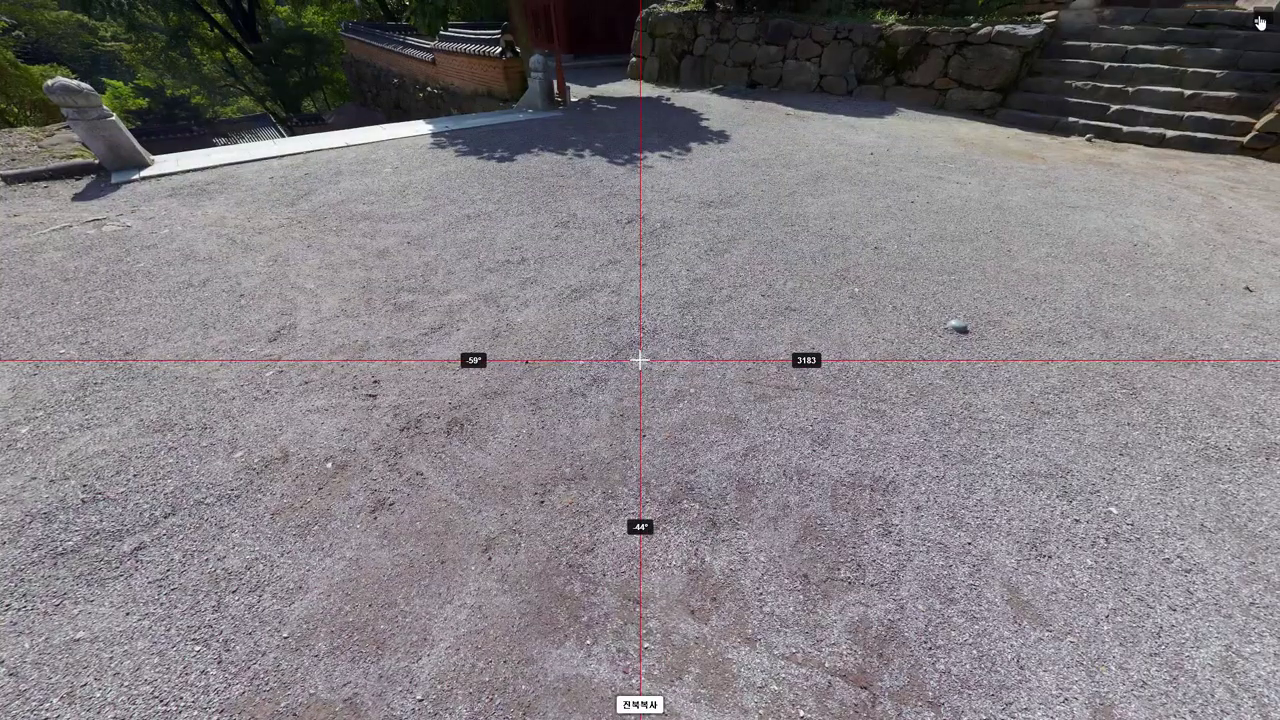
{"action": "left_click", "coordinate": [1260, 20]}
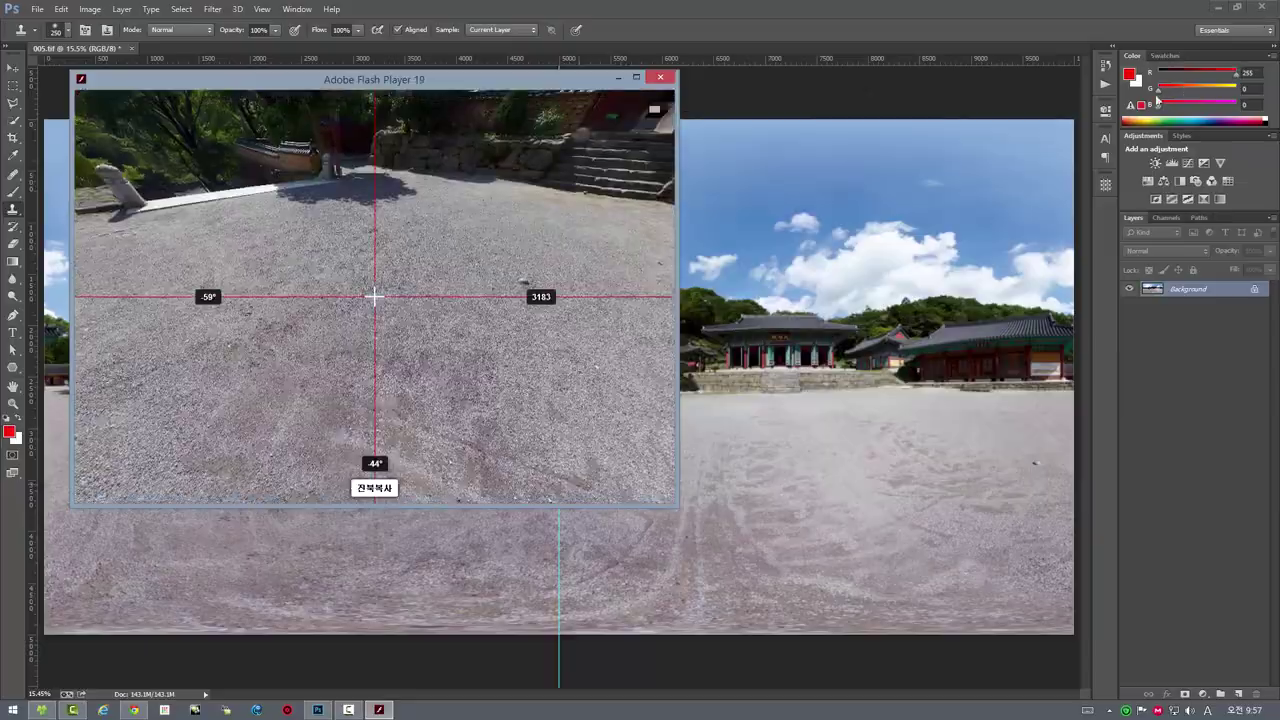
{"action": "left_click", "coordinate": [669, 78]}
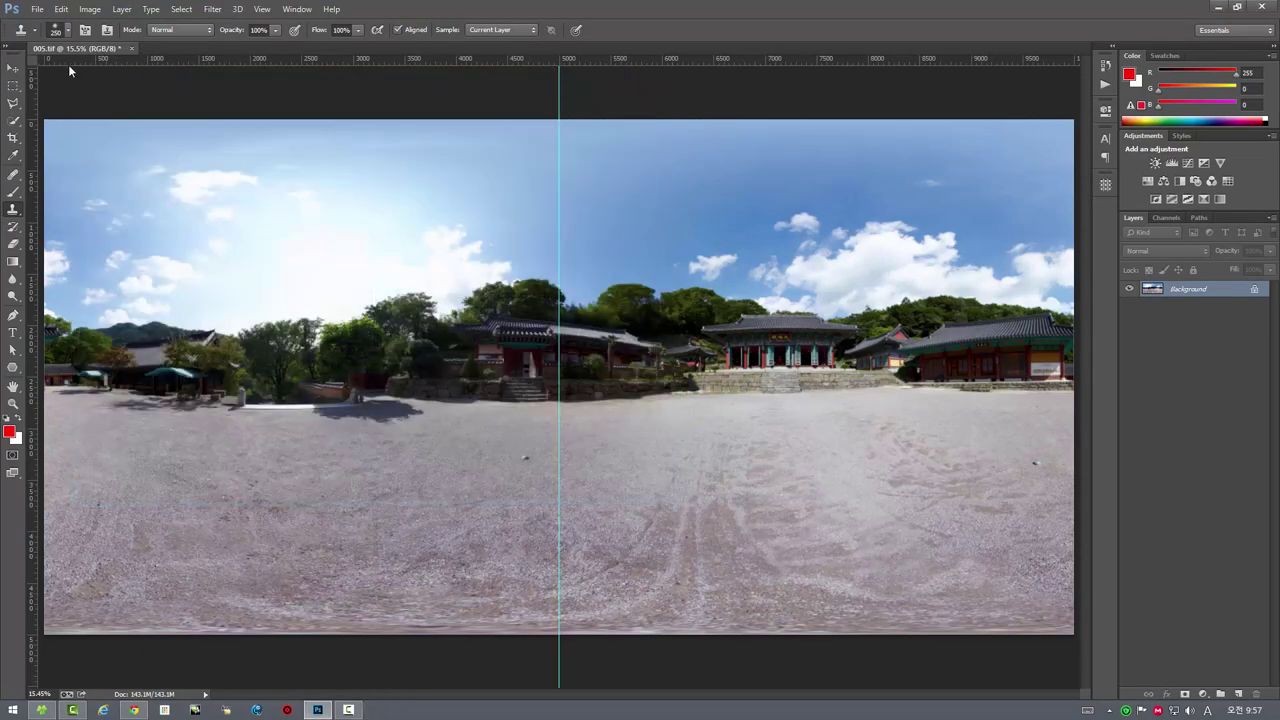
{"action": "left_click", "coordinate": [33, 9]}
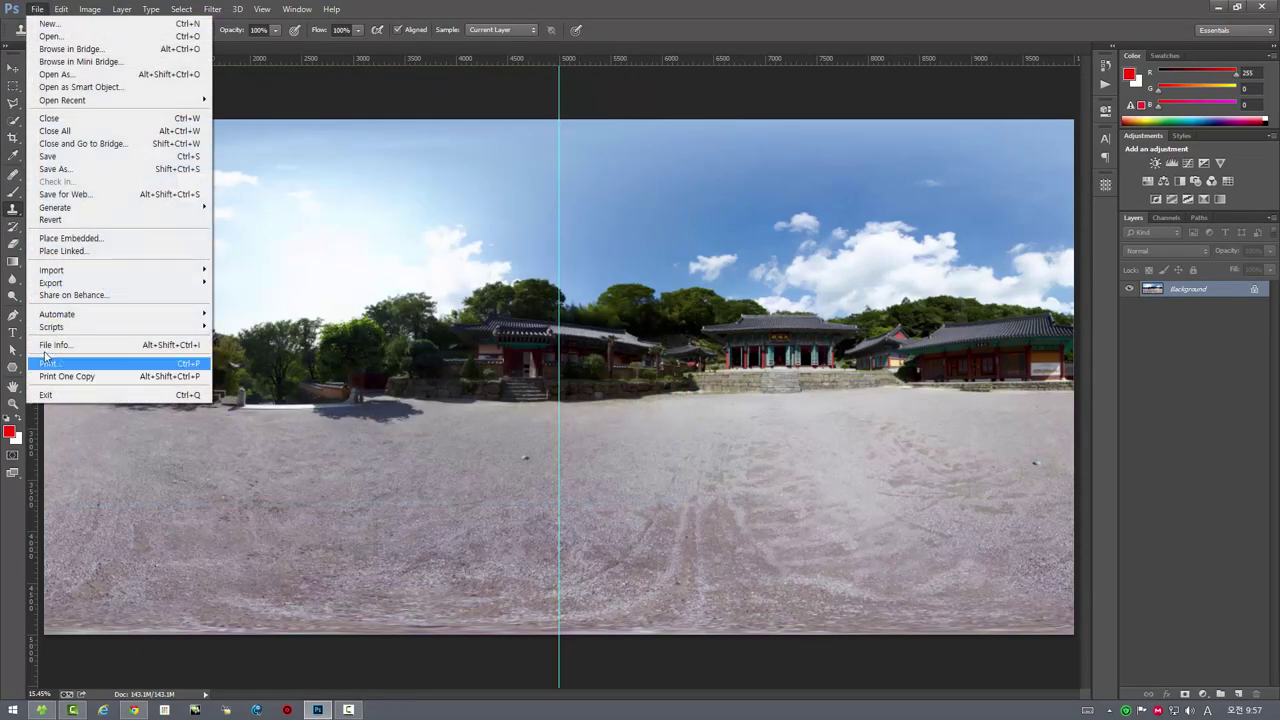
{"action": "mouse_move", "coordinate": [52, 326]}
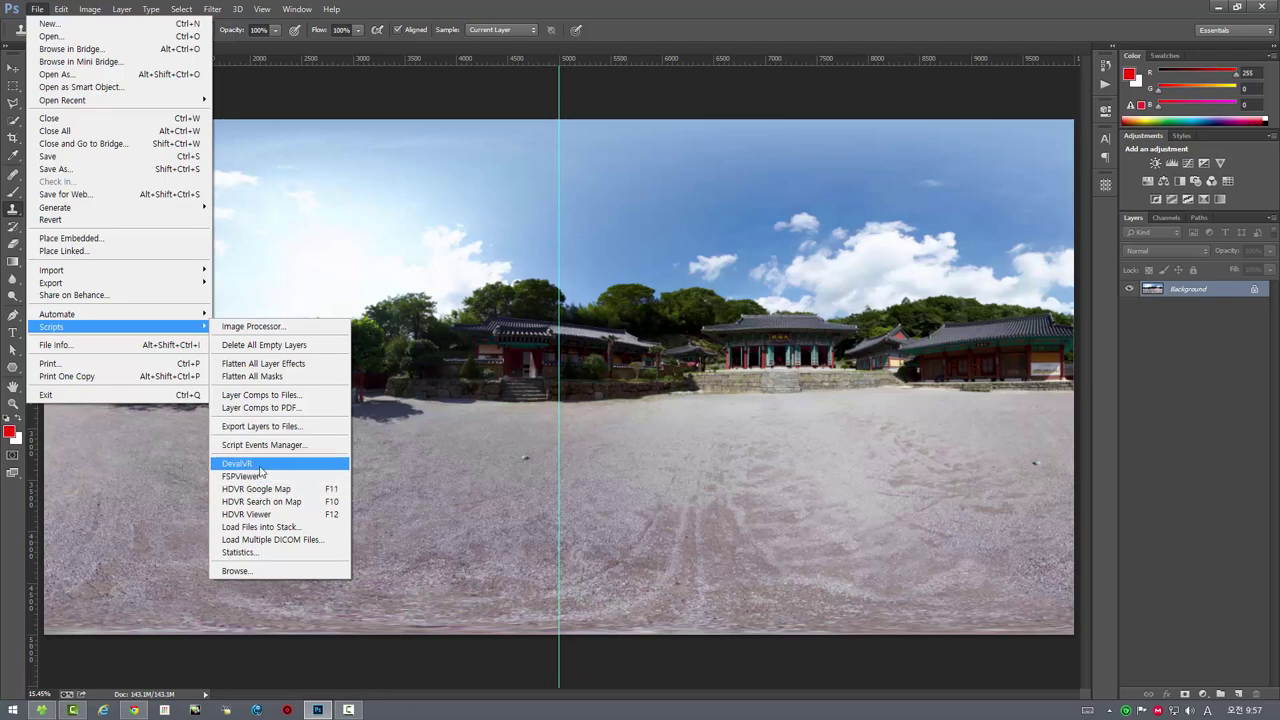
Preview the panorama in DevalVR, tilting from sky to gravel to check the patch
{"action": "left_click", "coordinate": [260, 466]}
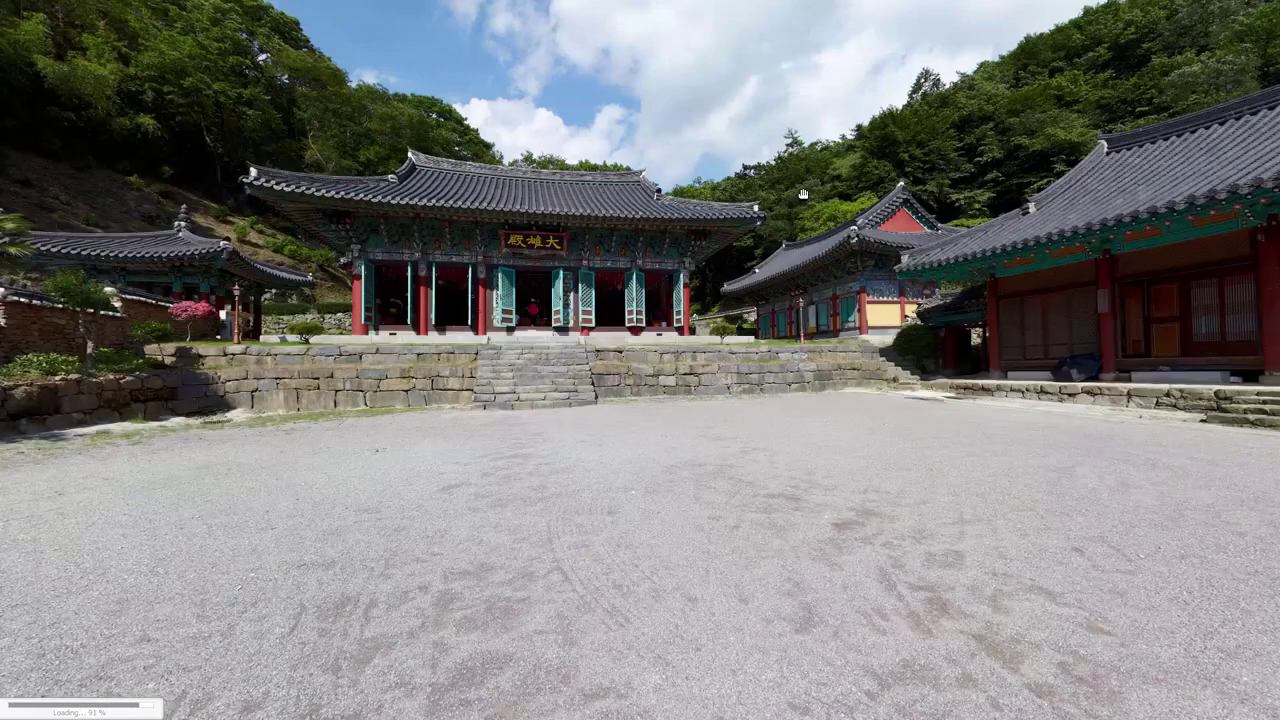
{"action": "mouse_move", "coordinate": [803, 194]}
{"action": "left_mouse_down"}
{"action": "mouse_move", "coordinate": [837, 150]}
{"action": "mouse_move", "coordinate": [376, 327]}
{"action": "mouse_move", "coordinate": [427, 382]}
{"action": "left_mouse_up"}
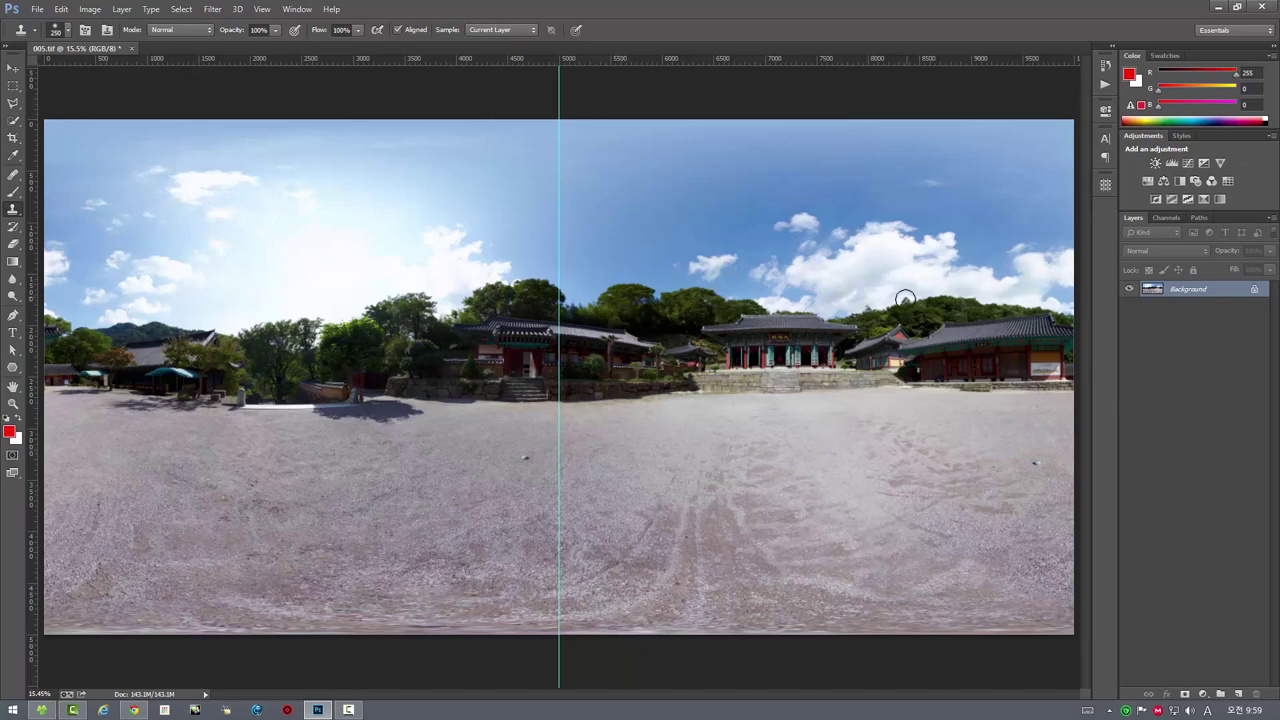
Select the Move tool and aim a windowed FSPViewer at yaw 121°, pitch 28°, placed right
{"action": "left_click", "coordinate": [13, 67]}
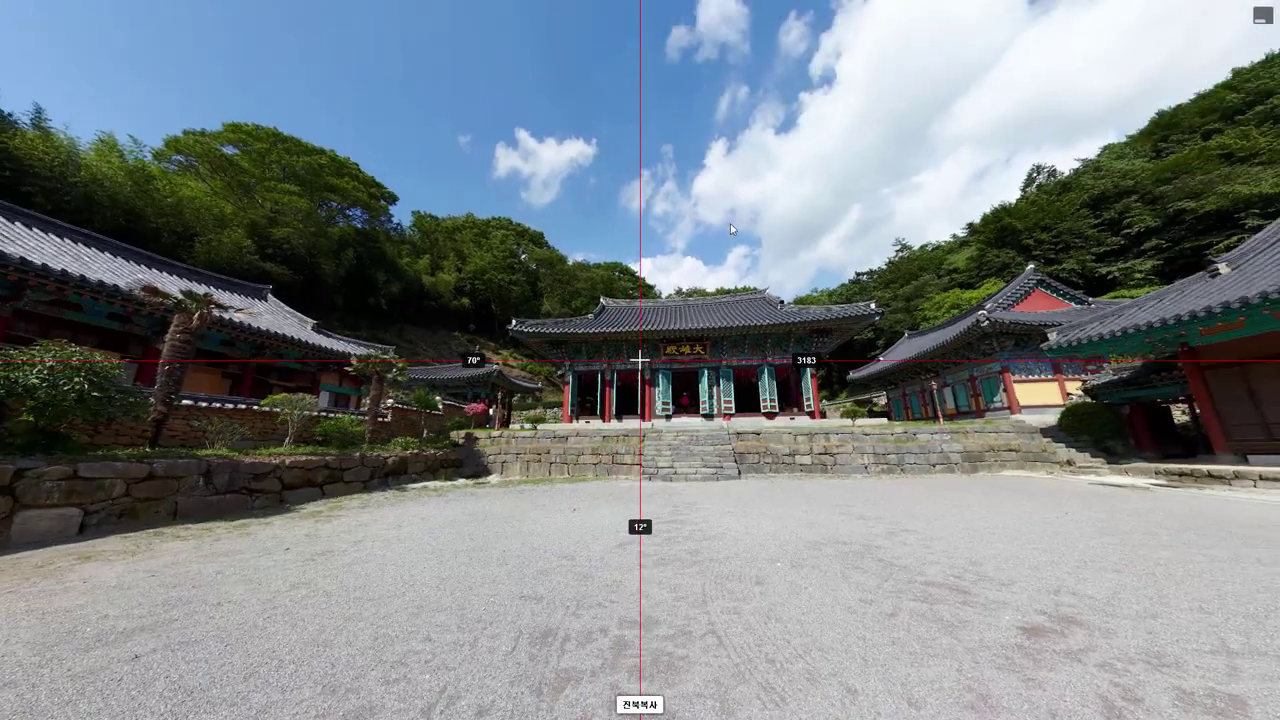
{"action": "mouse_move", "coordinate": [823, 171]}
{"action": "left_mouse_down"}
{"action": "mouse_move", "coordinate": [618, 240]}
{"action": "mouse_move", "coordinate": [911, 187]}
{"action": "mouse_move", "coordinate": [746, 349]}
{"action": "mouse_move", "coordinate": [764, 273]}
{"action": "left_mouse_up"}
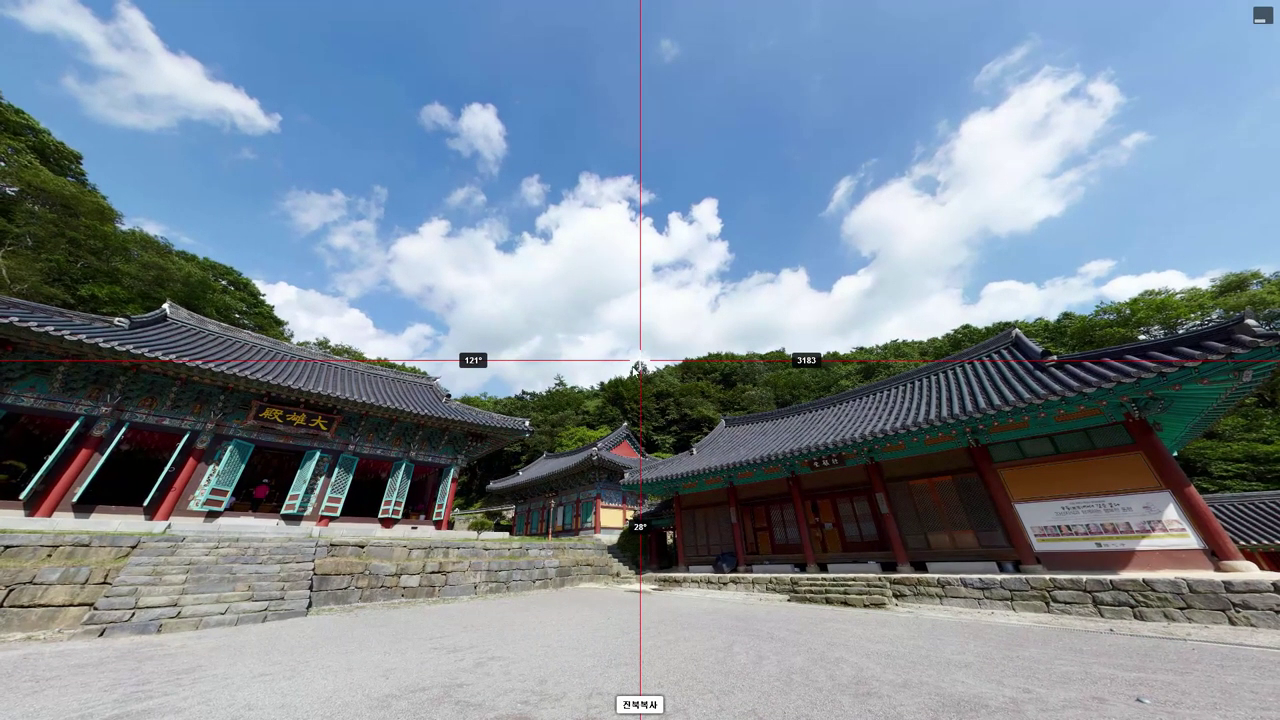
{"action": "left_click", "coordinate": [1261, 22]}
{"action": "left_click_drag", "start_coordinate": [637, 166], "coordinate": [1062, 162]}
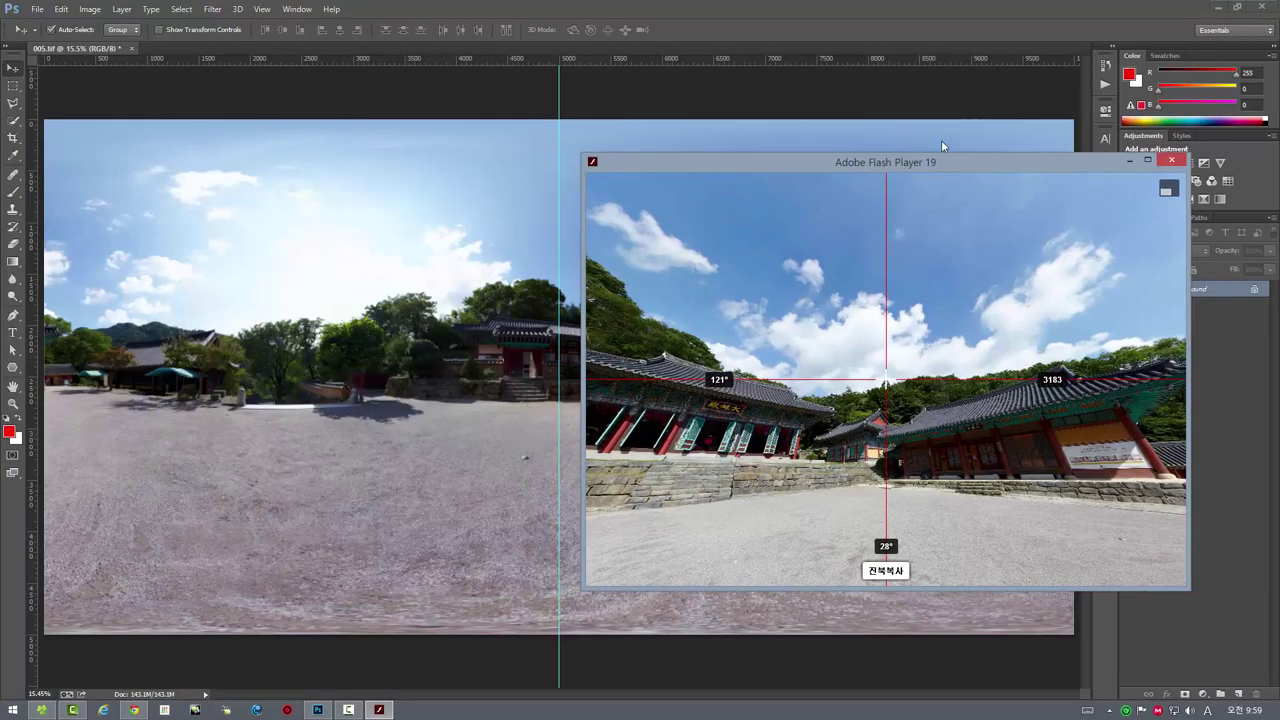
Open Panorama Tools Extract and place its dialog beside the viewer to read its angles
{"action": "left_click", "coordinate": [212, 9]}
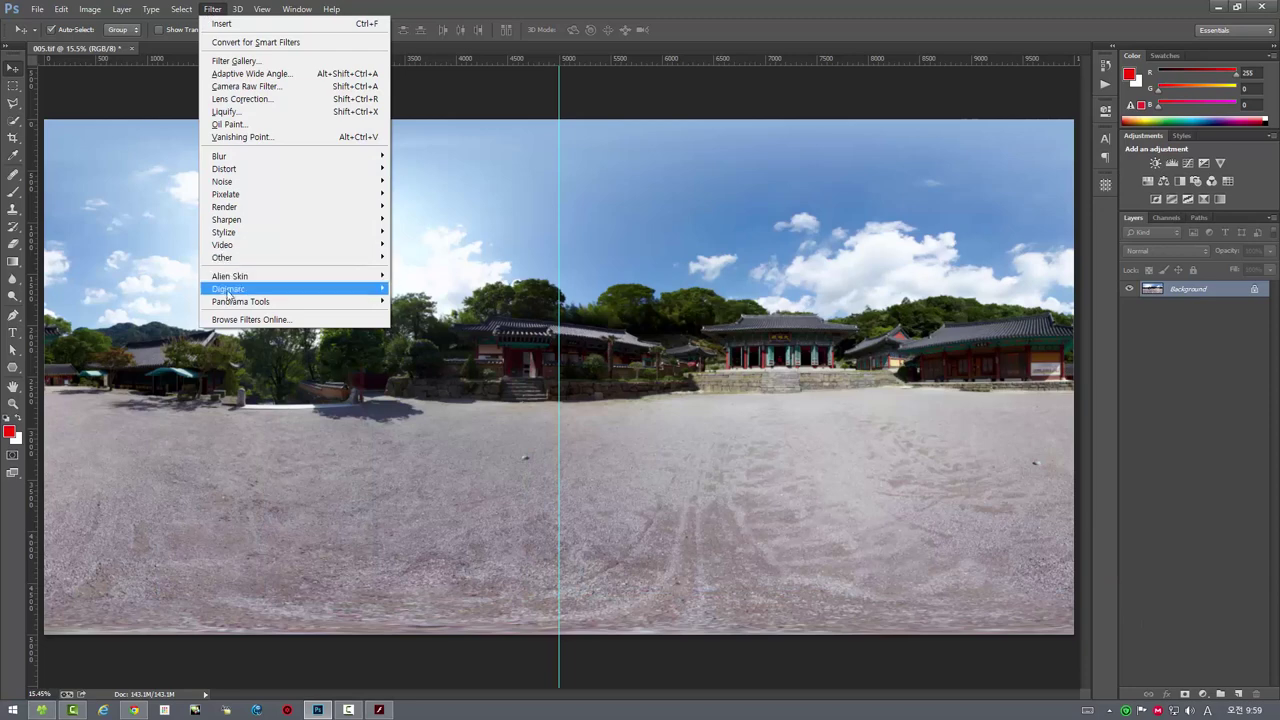
{"action": "left_click", "coordinate": [416, 320]}
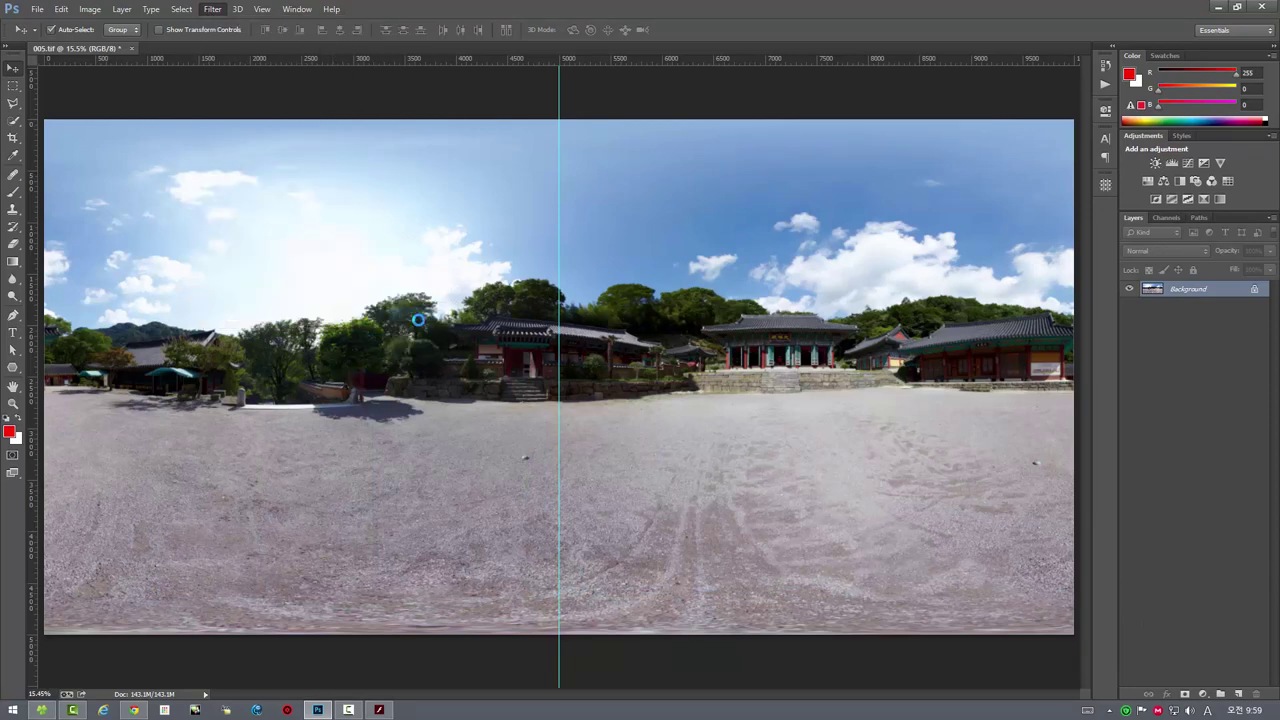
{"action": "left_click_drag", "start_coordinate": [607, 174], "coordinate": [335, 174]}
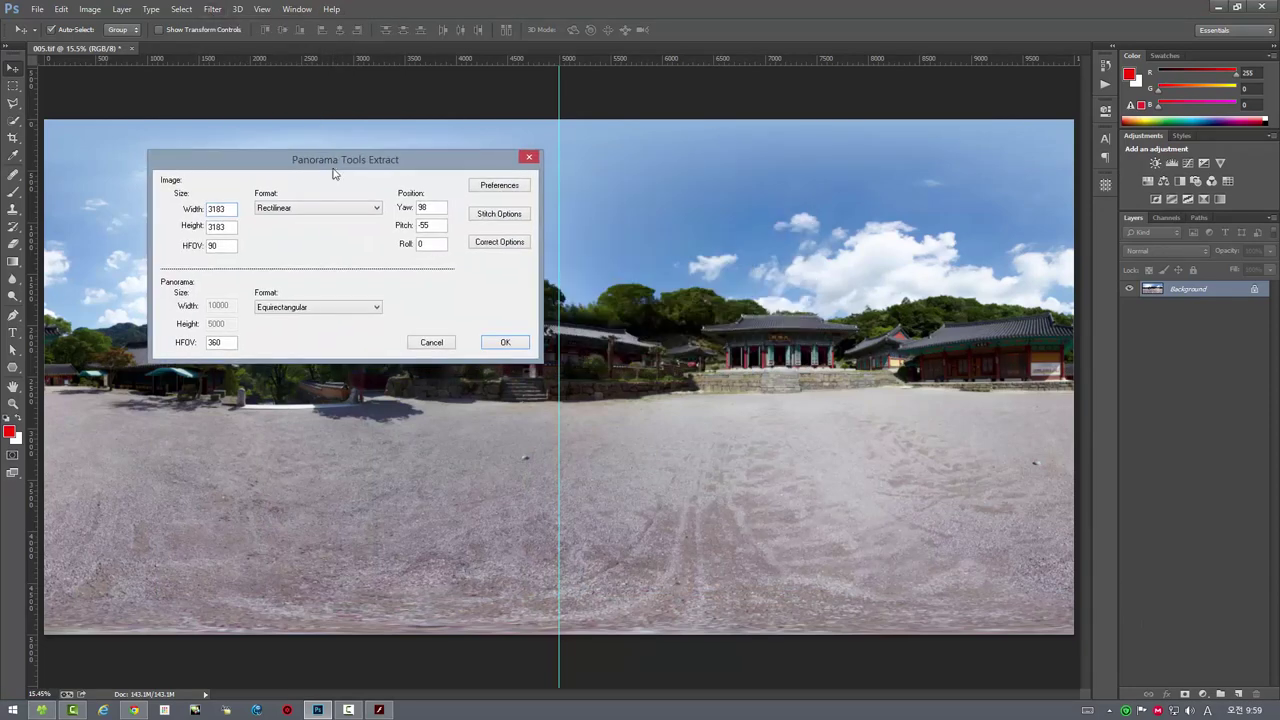
{"action": "left_click", "coordinate": [379, 710]}
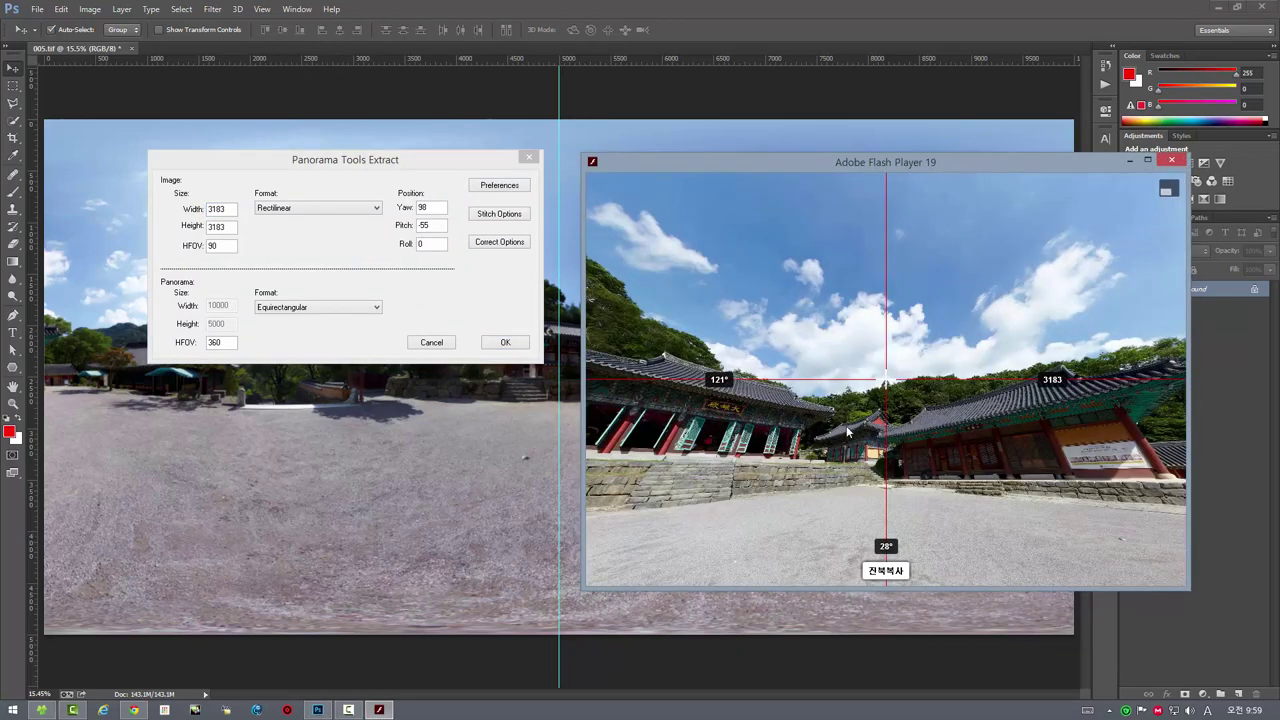
Extract a flat view at yaw 121, pitch 28, then close ptools_result3.173.psd
{"action": "left_click", "coordinate": [428, 207]}
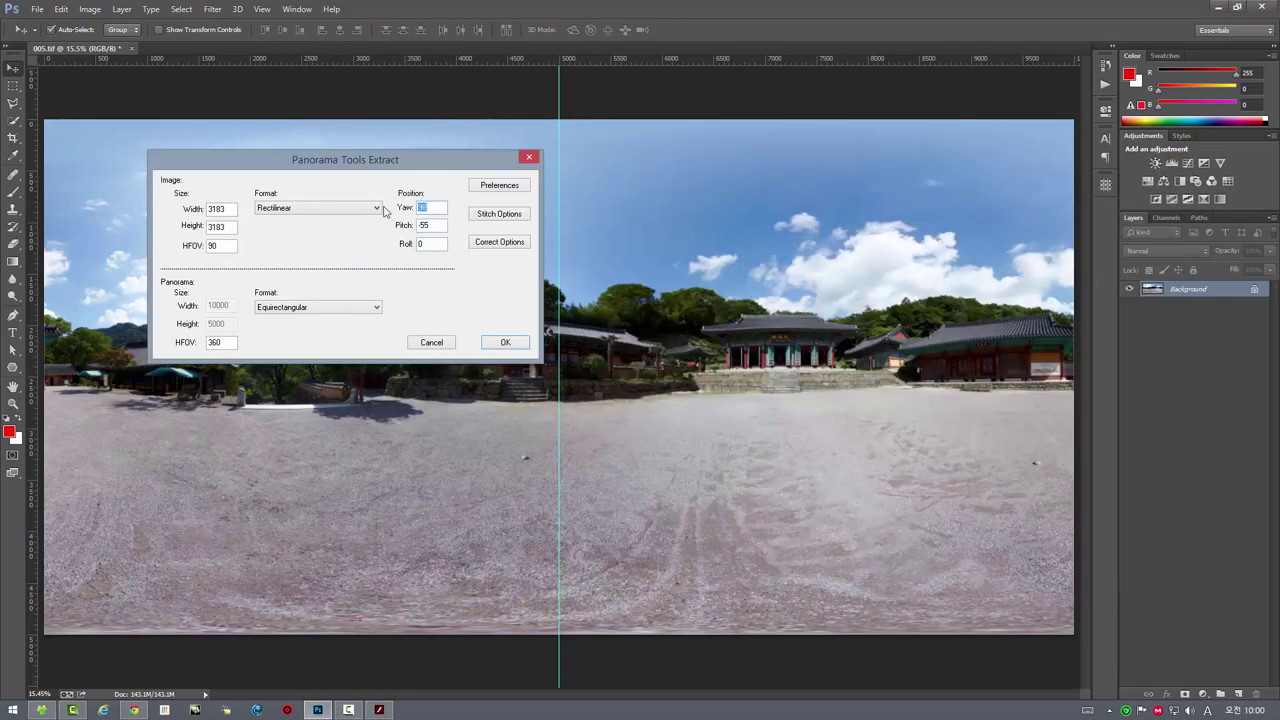
{"action": "type", "text": "121"}
{"action": "left_click", "coordinate": [386, 709]}
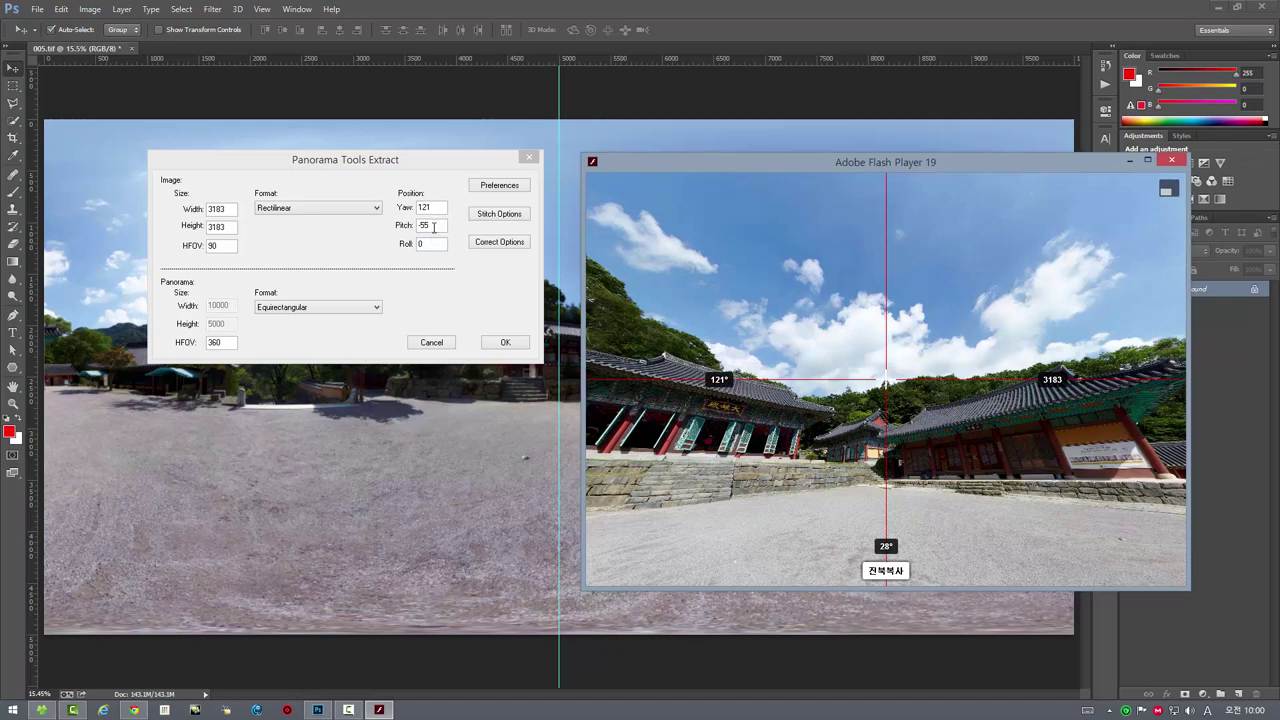
{"action": "left_click", "coordinate": [433, 227]}
{"action": "type", "text": "28"}
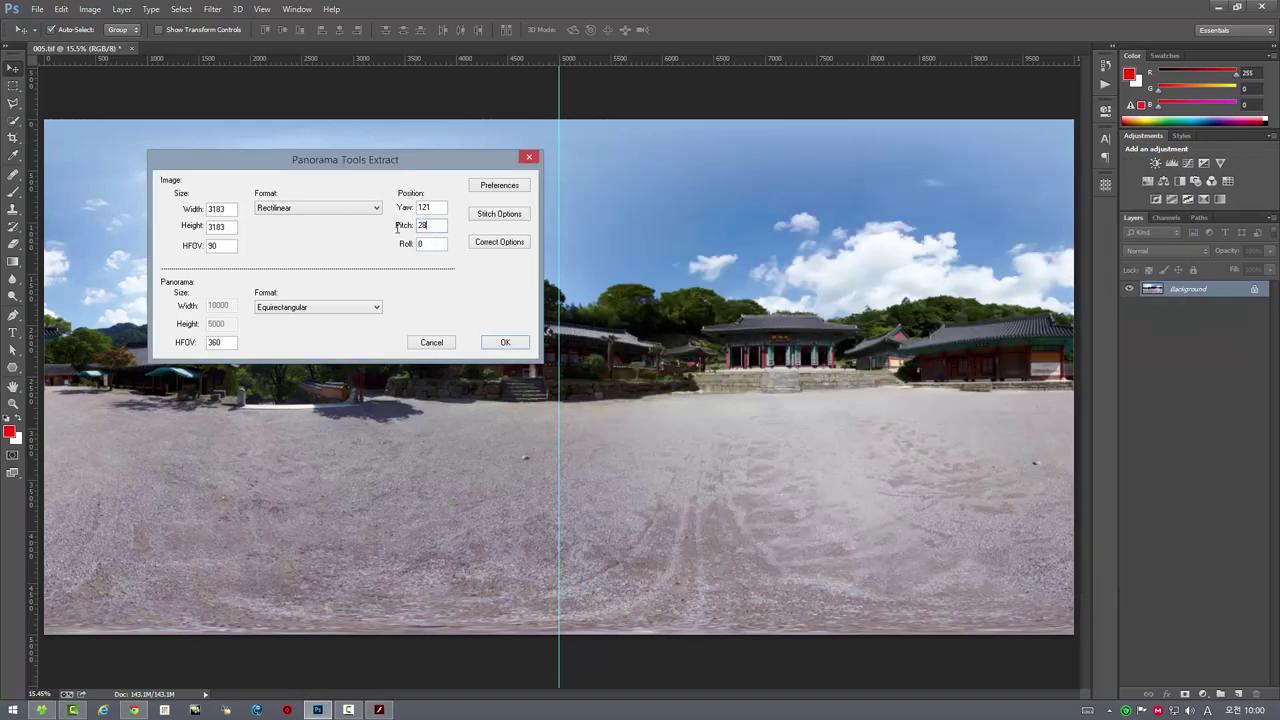
{"action": "left_click", "coordinate": [507, 344]}
{"action": "left_click", "coordinate": [506, 342]}
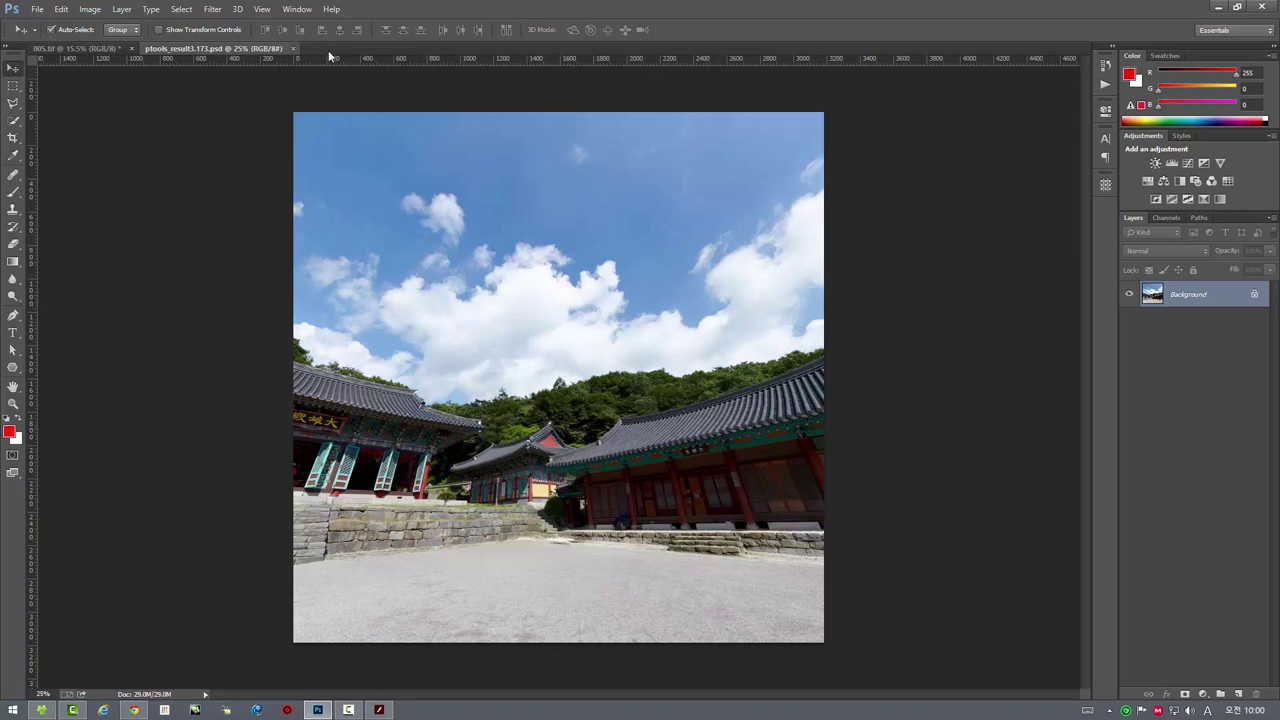
{"action": "left_click", "coordinate": [293, 48]}
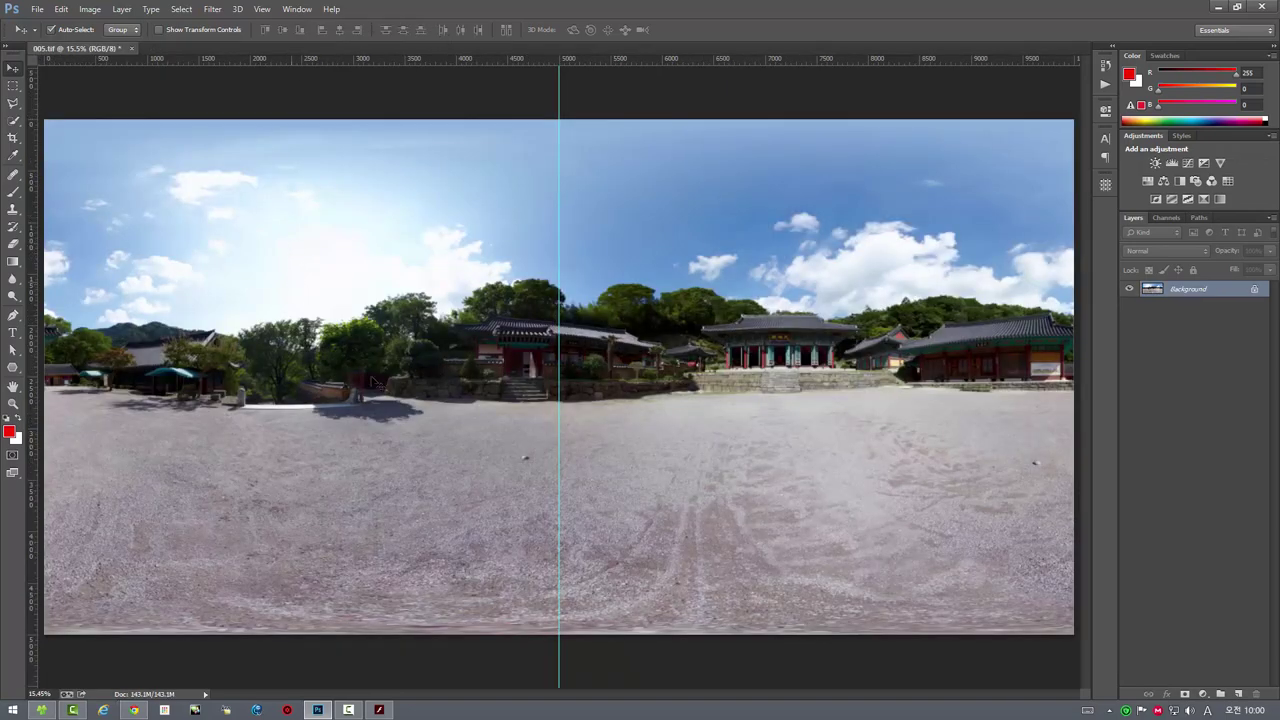
{"action": "left_click", "coordinate": [386, 712]}
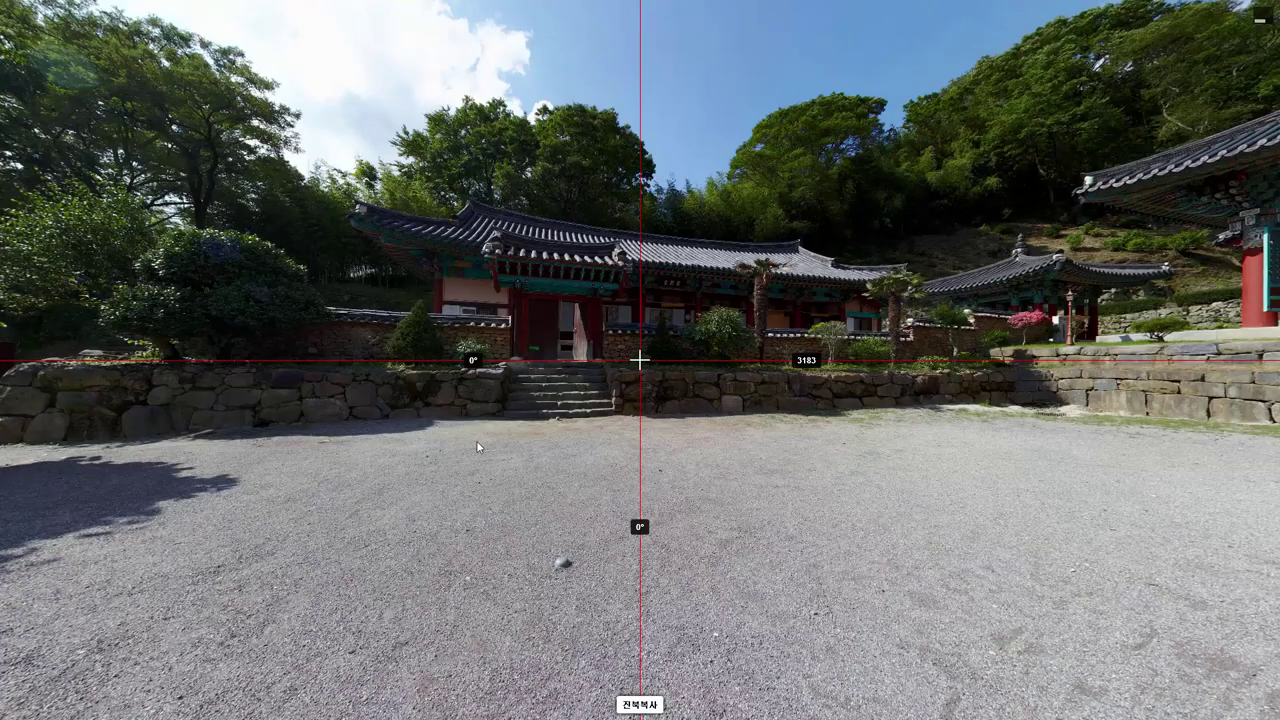
{"action": "mouse_move", "coordinate": [476, 447]}
{"action": "left_mouse_down"}
{"action": "mouse_move", "coordinate": [288, 516]}
{"action": "mouse_move", "coordinate": [453, 199]}
{"action": "mouse_move", "coordinate": [300, 230]}
{"action": "mouse_move", "coordinate": [606, 479]}
{"action": "mouse_move", "coordinate": [361, 224]}
{"action": "mouse_move", "coordinate": [776, 92]}
{"action": "mouse_move", "coordinate": [1249, 594]}
{"action": "left_mouse_up"}
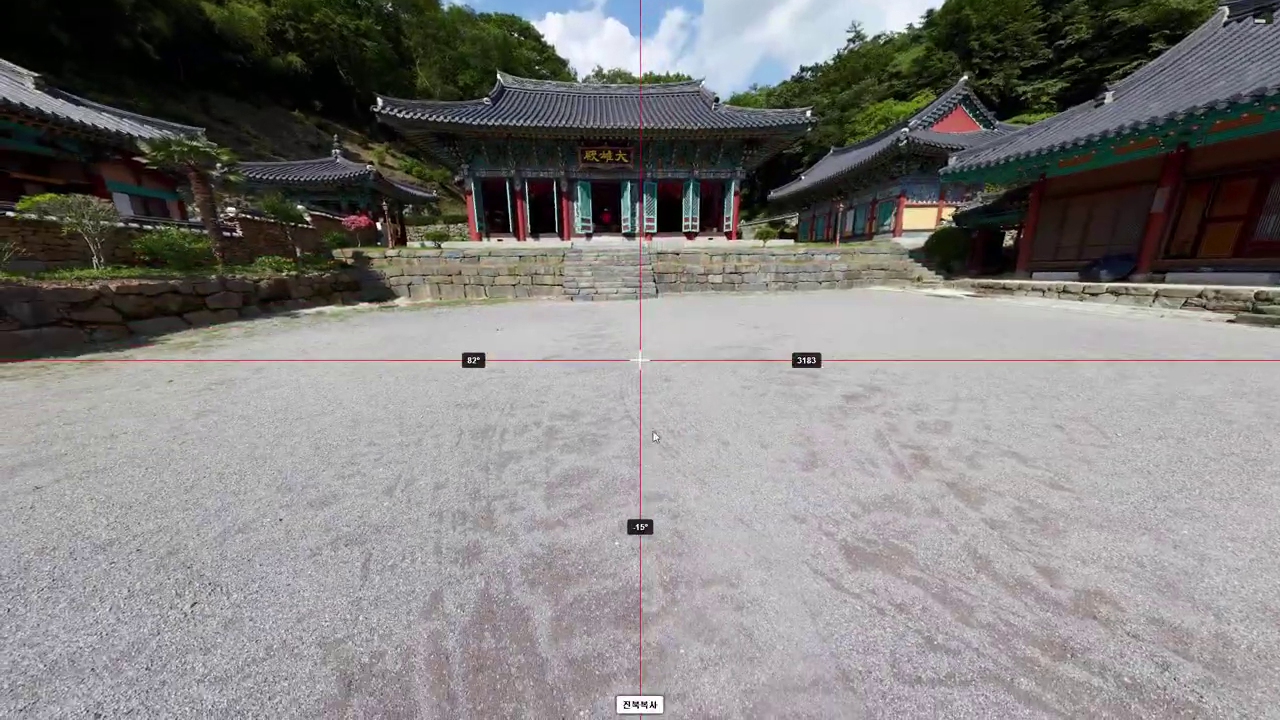
{"action": "mouse_move", "coordinate": [655, 436]}
{"action": "left_mouse_down"}
{"action": "mouse_move", "coordinate": [866, 251]}
{"action": "mouse_move", "coordinate": [460, 240]}
{"action": "mouse_move", "coordinate": [356, 492]}
{"action": "mouse_move", "coordinate": [466, 487]}
{"action": "mouse_move", "coordinate": [522, 452]}
{"action": "mouse_move", "coordinate": [609, 448]}
{"action": "mouse_move", "coordinate": [664, 404]}
{"action": "mouse_move", "coordinate": [727, 540]}
{"action": "mouse_move", "coordinate": [759, 475]}
{"action": "left_mouse_up"}
{"action": "left_click_drag", "start_coordinate": [543, 460], "coordinate": [444, 451]}
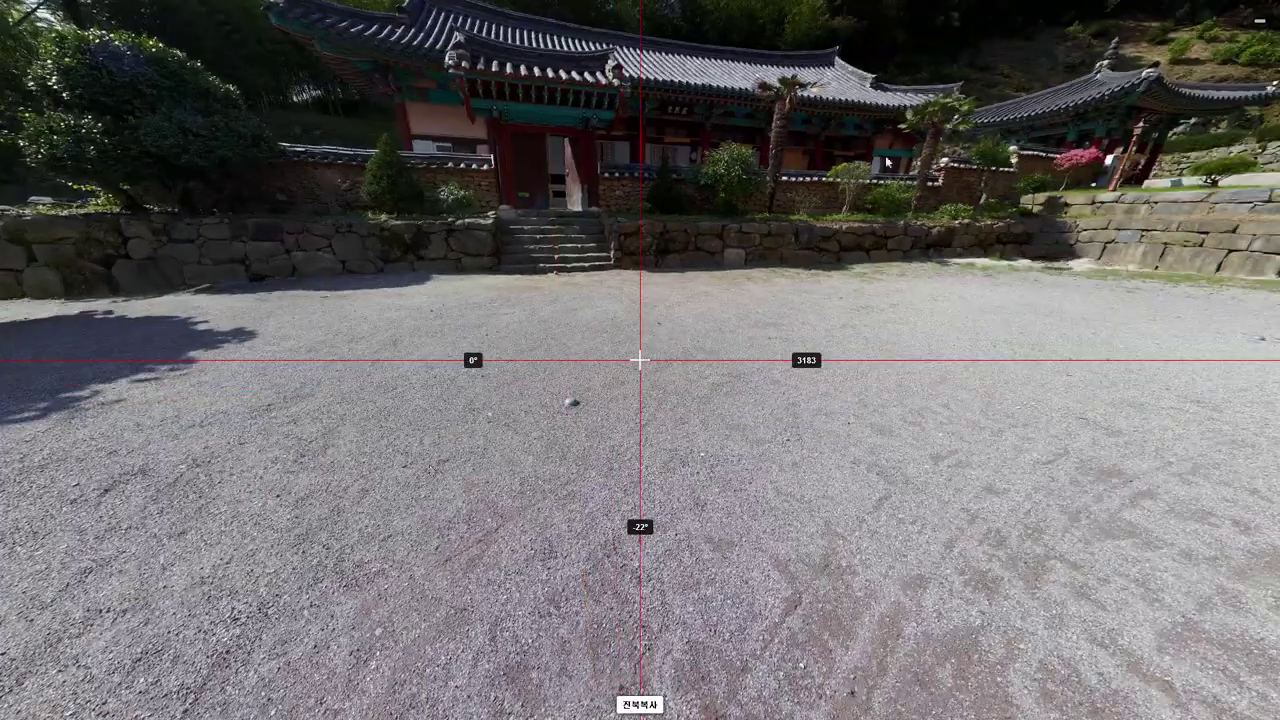
{"action": "mouse_move", "coordinate": [886, 162]}
{"action": "left_mouse_down"}
{"action": "mouse_move", "coordinate": [681, 284]}
{"action": "mouse_move", "coordinate": [629, 337]}
{"action": "mouse_move", "coordinate": [581, 438]}
{"action": "mouse_move", "coordinate": [548, 428]}
{"action": "mouse_move", "coordinate": [390, 269]}
{"action": "left_mouse_up"}
{"action": "mouse_move", "coordinate": [740, 470]}
{"action": "left_mouse_down"}
{"action": "mouse_move", "coordinate": [665, 440]}
{"action": "mouse_move", "coordinate": [486, 449]}
{"action": "mouse_move", "coordinate": [394, 514]}
{"action": "mouse_move", "coordinate": [350, 400]}
{"action": "left_mouse_up"}
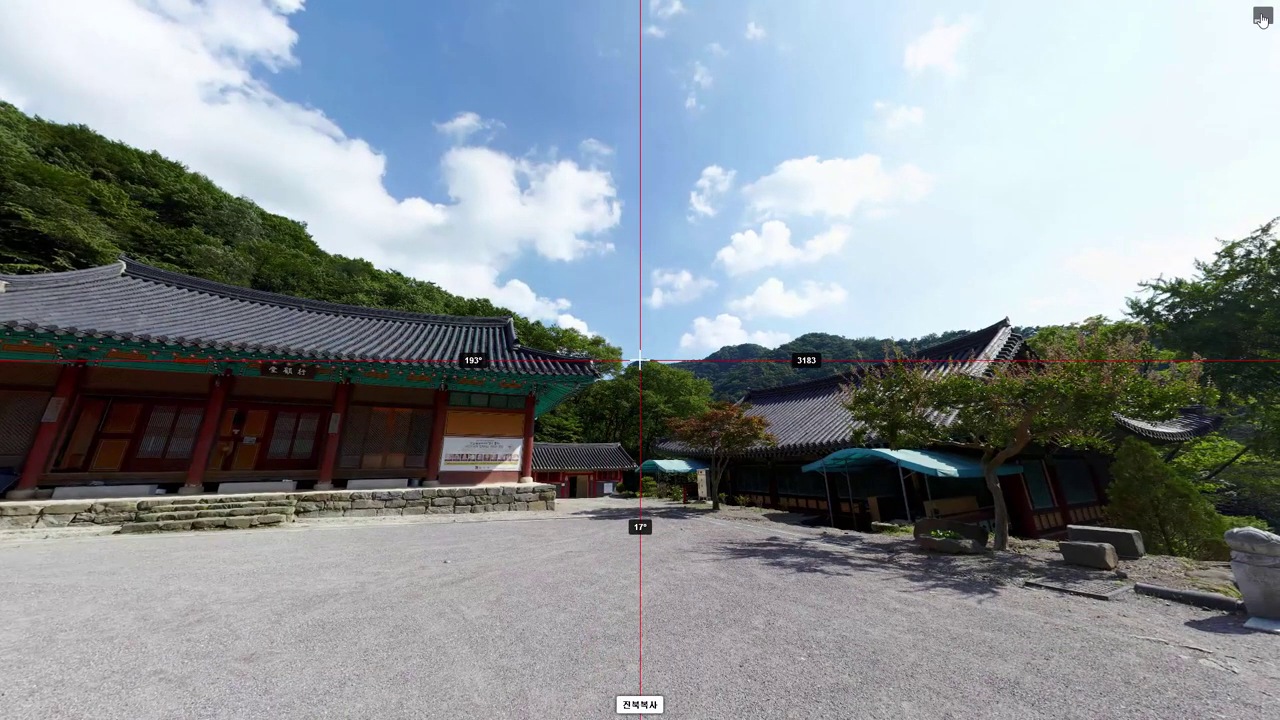
{"action": "left_click", "coordinate": [1262, 20]}
{"action": "left_click", "coordinate": [630, 42]}
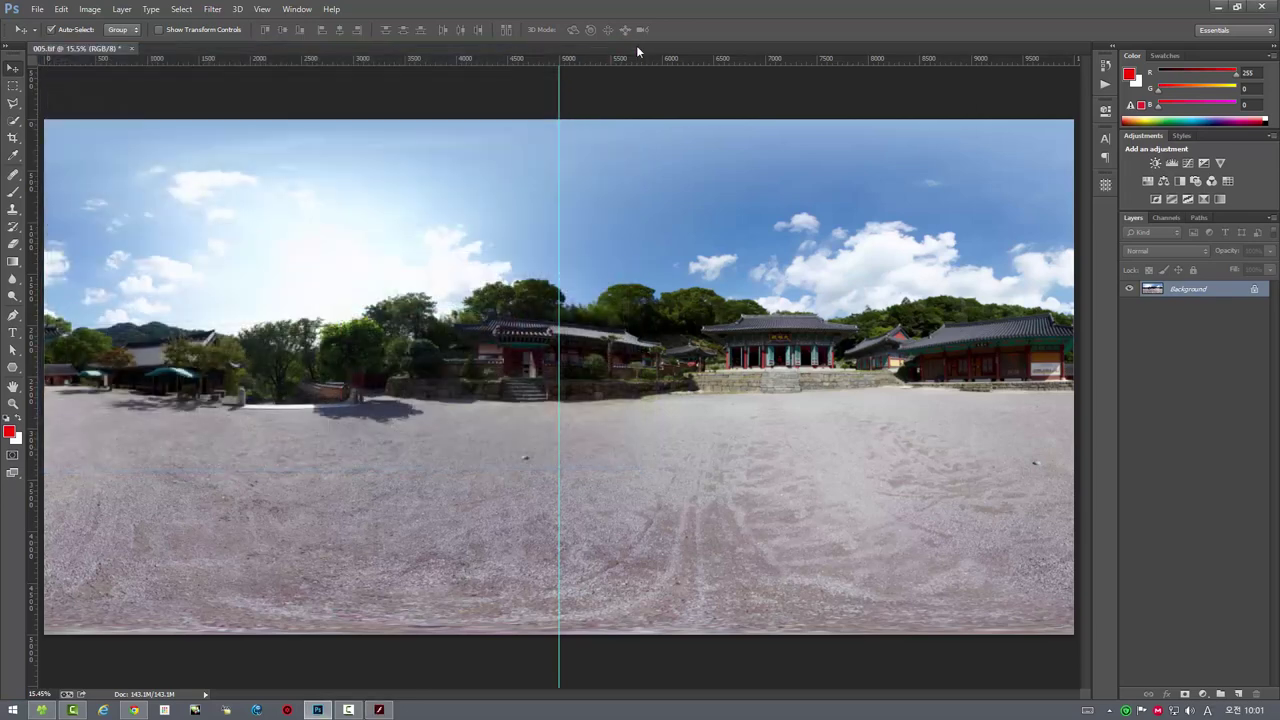